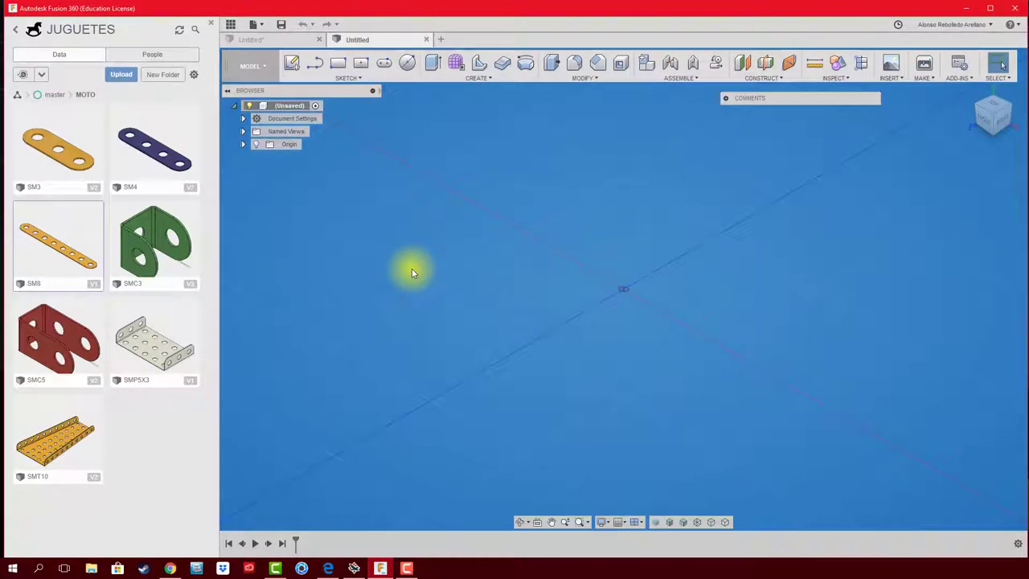
# - Switch to the Udemy lecture '01 Modeling the special key' in the browser
pyautogui.click(170, 569)
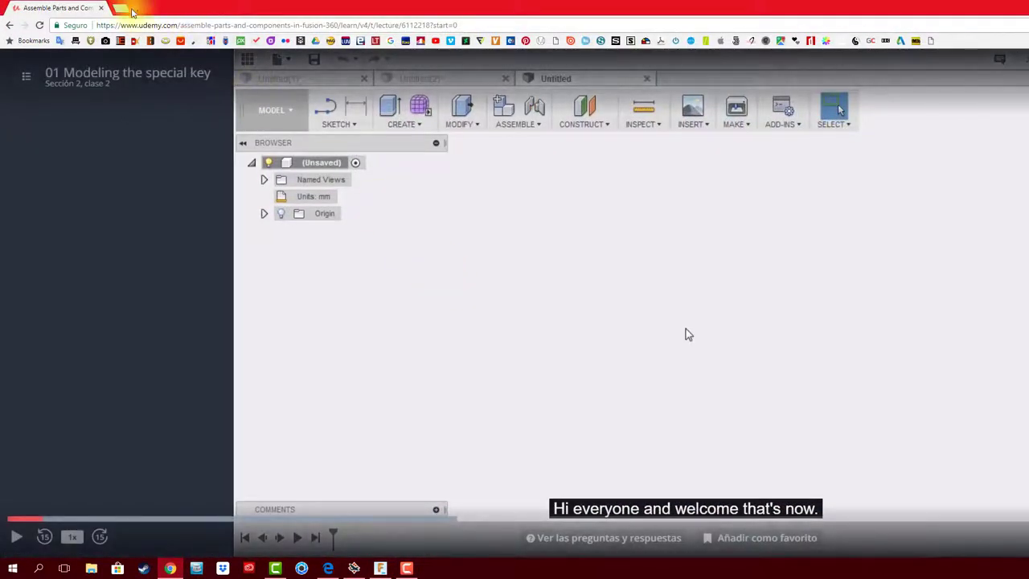
# - Bring up the Meccano parts catalogue in Edge for reference
pyautogui.click(329, 569)
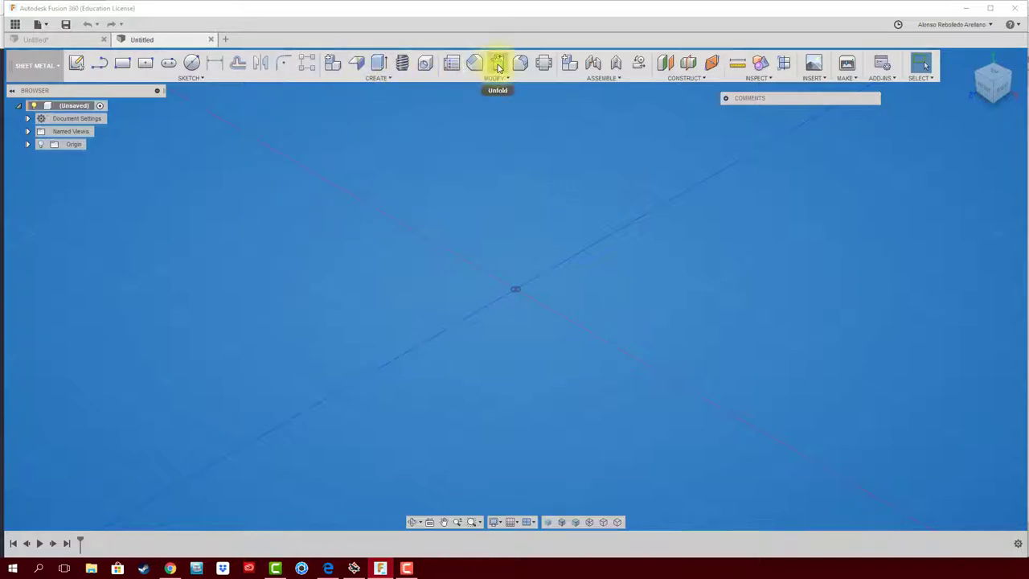
# - Inspect the default Steel (mm) sheet metal rule without changes, then begin a new sketch
pyautogui.click(450, 69)
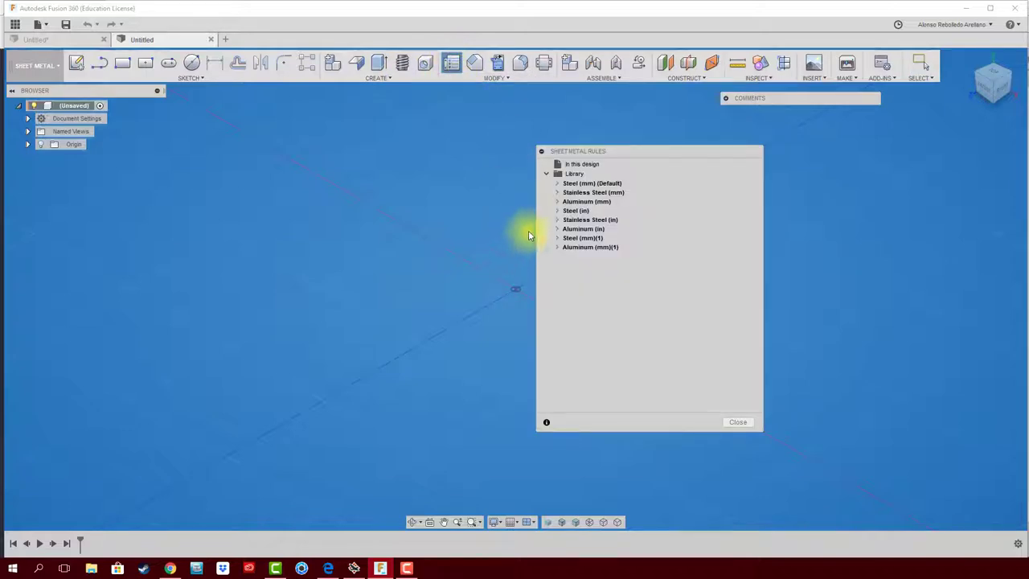
pyautogui.click(634, 184)
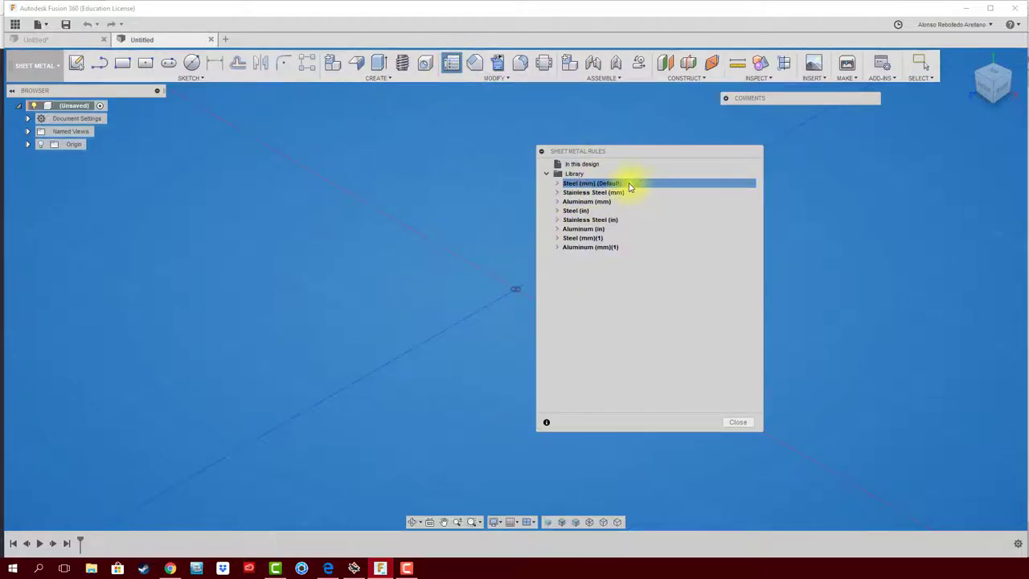
pyautogui.doubleClick(631, 184)
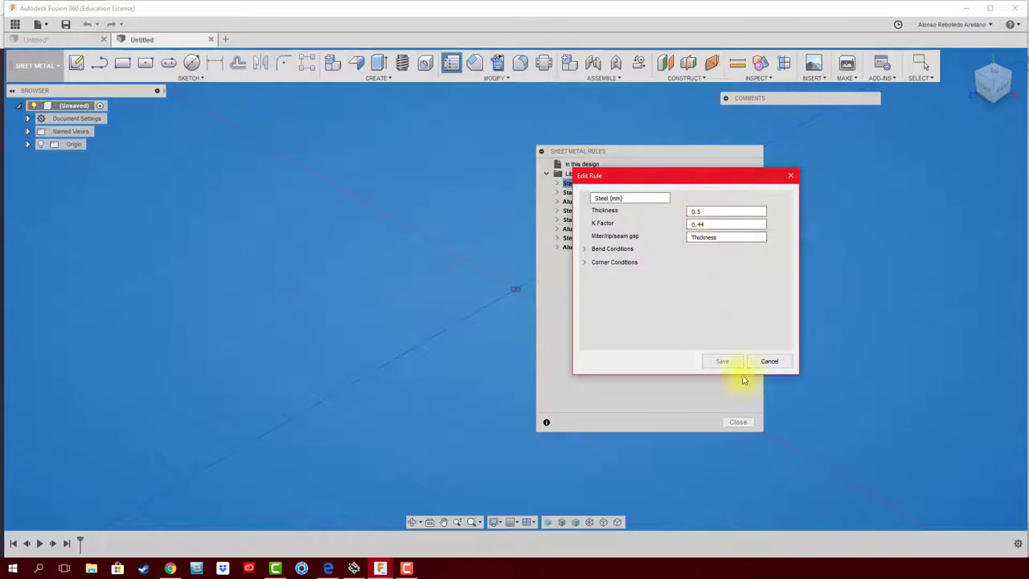
pyautogui.click(772, 361)
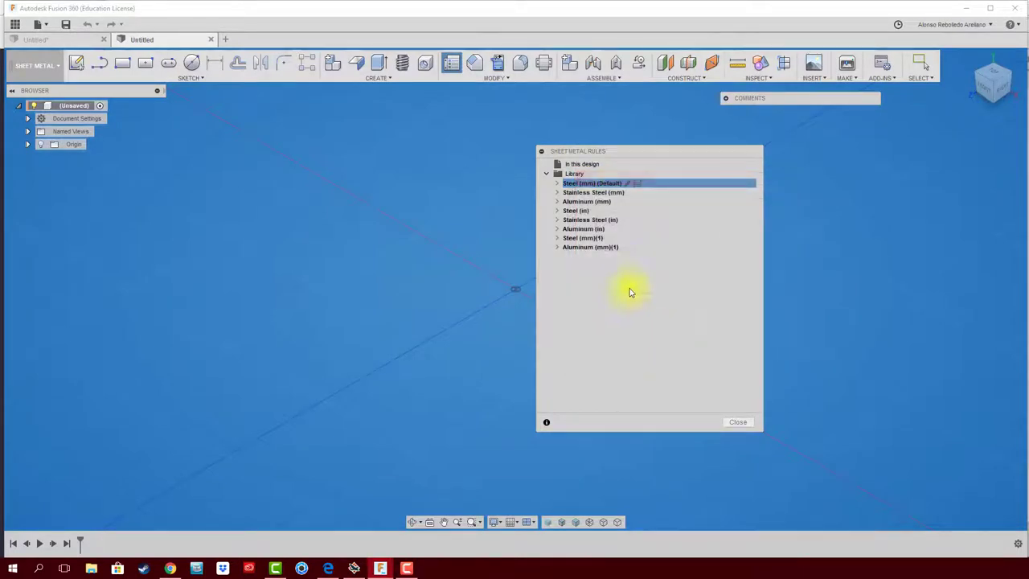
pyautogui.click(732, 423)
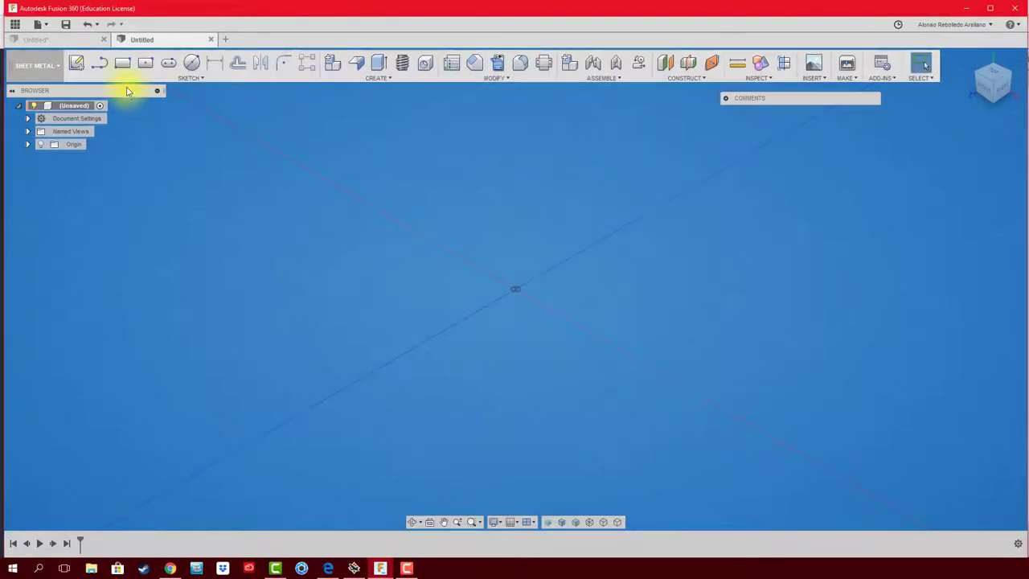
pyautogui.click(76, 62)
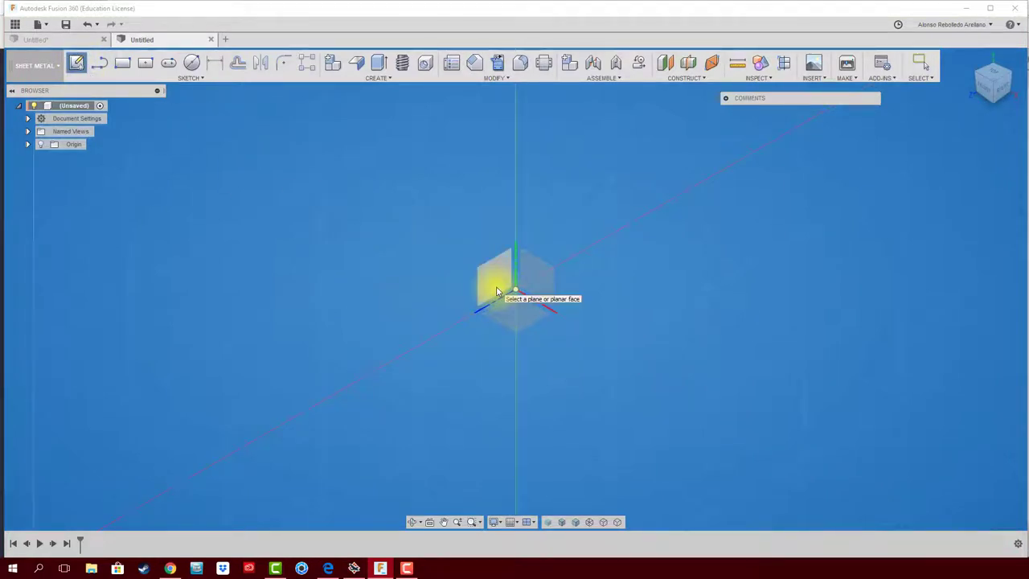
# - Draw a Z-shaped three-line open profile on the vertical origin plane
pyautogui.click(497, 291)
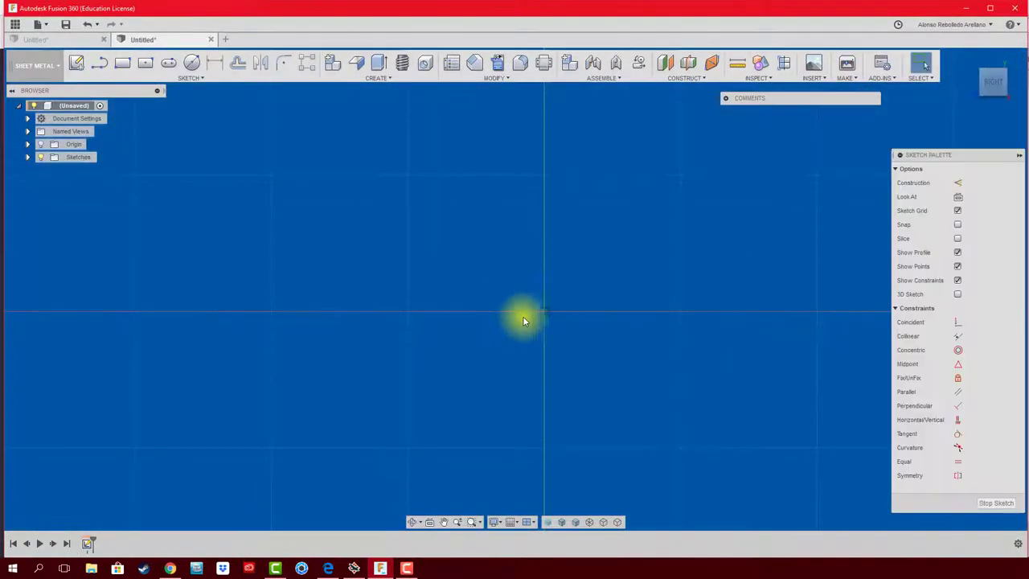
pyautogui.click(101, 65)
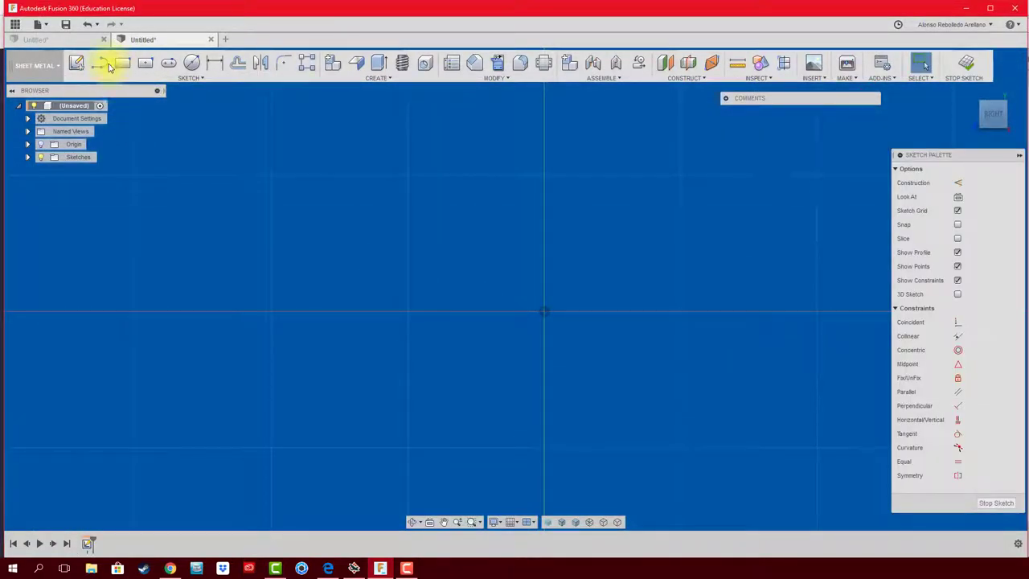
pyautogui.click(545, 312)
pyautogui.click(373, 312)
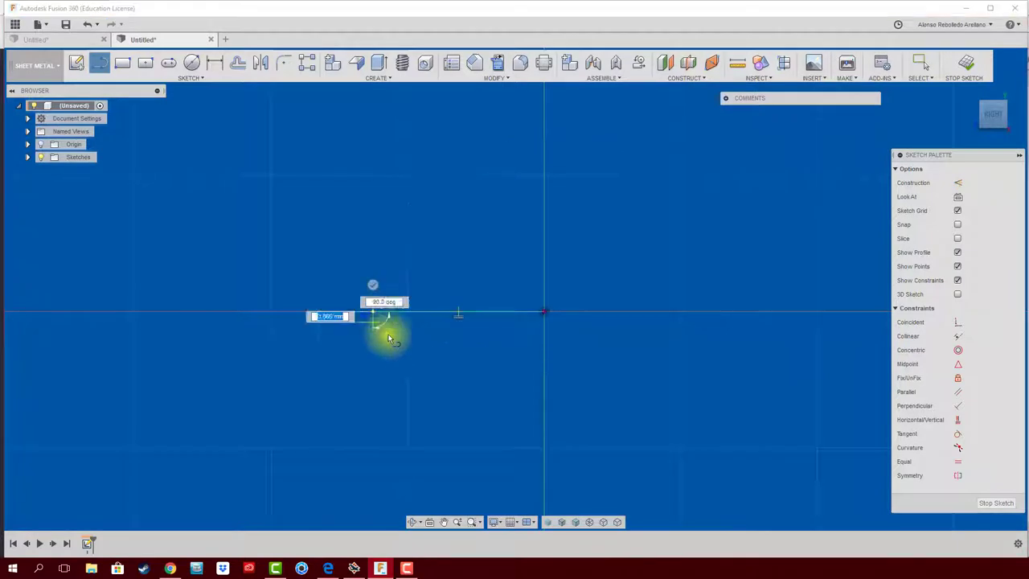
pyautogui.press('Escape')
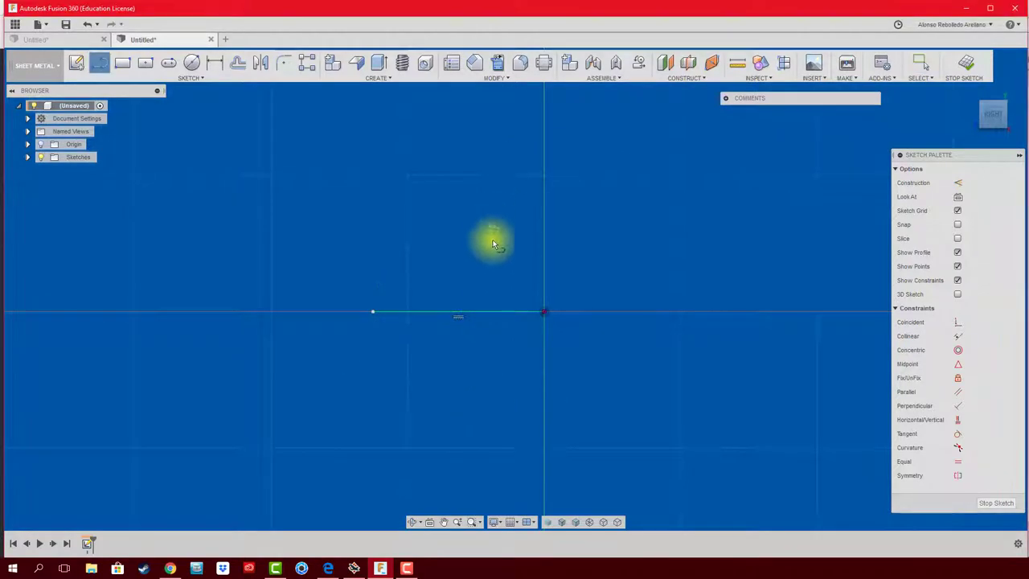
pyautogui.click(545, 312)
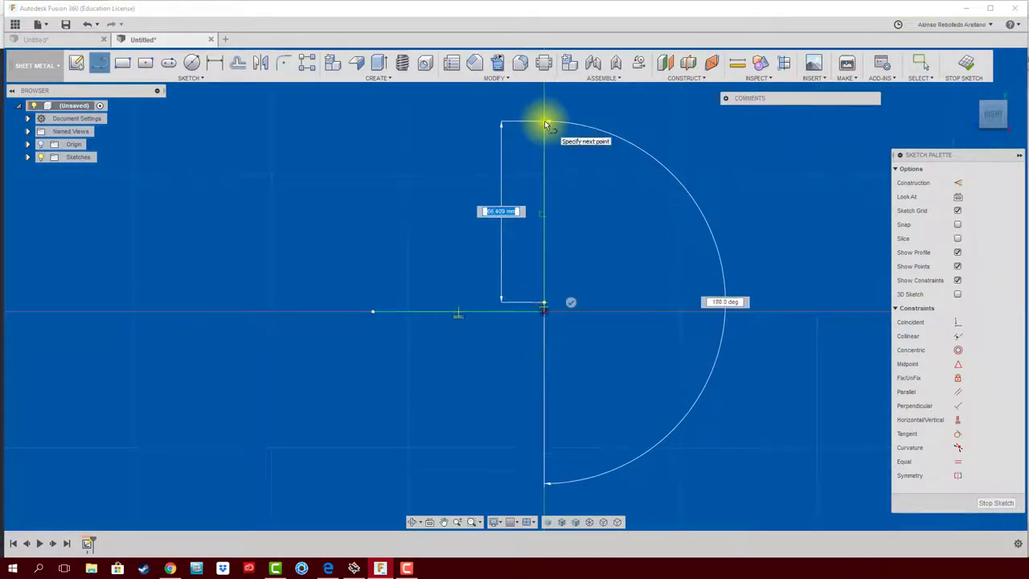
pyautogui.moveTo(545, 217)
pyautogui.mouseDown()
pyautogui.moveTo(645, 124)
pyautogui.moveTo(691, 121)
pyautogui.mouseUp()
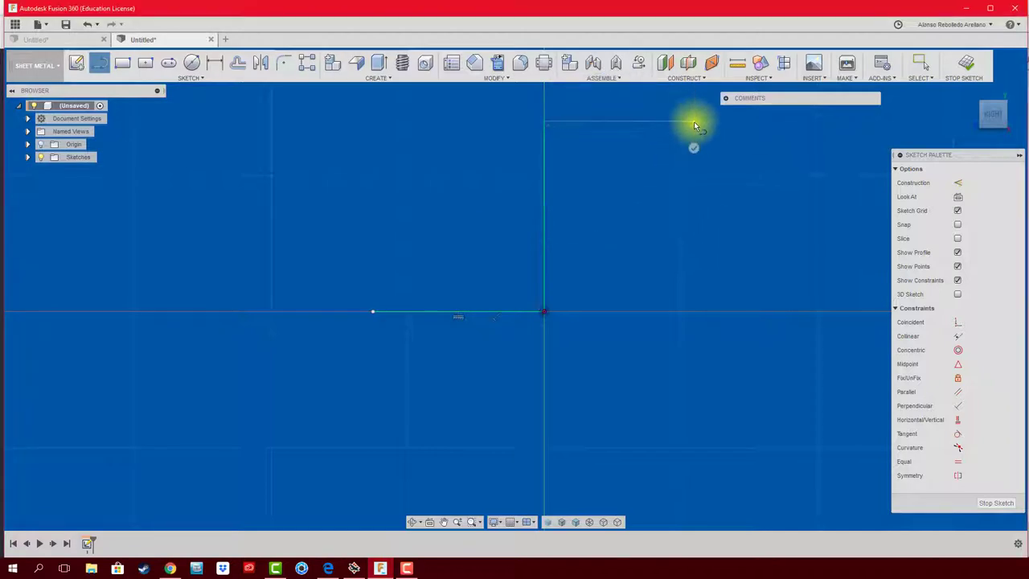
pyautogui.press('Escape')
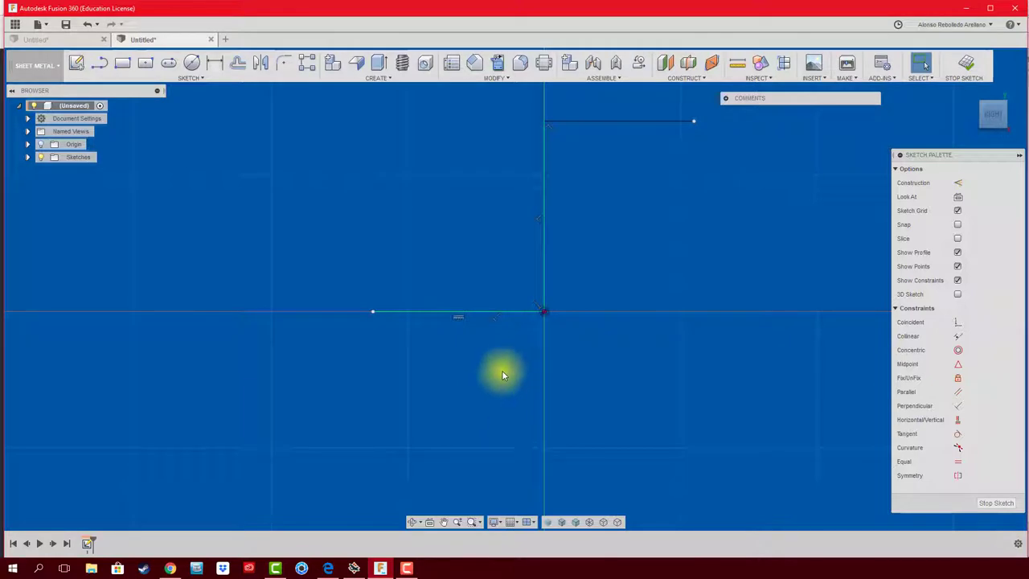
# - Dimension the bottom leg to 10 mm and link the top leg's length to it
pyautogui.press('d')
pyautogui.click(510, 311)
pyautogui.click(495, 369)
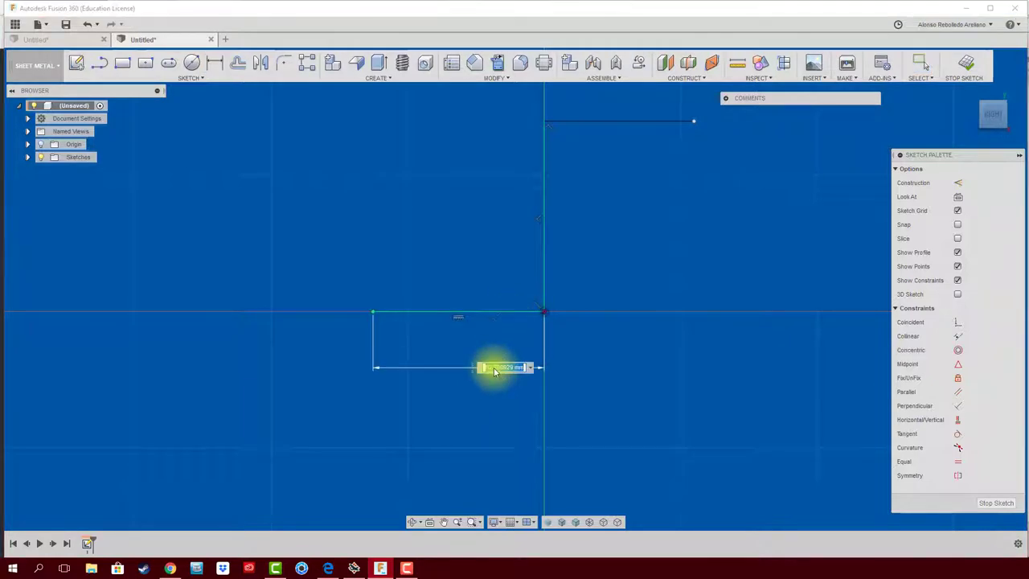
pyautogui.write('10')
pyautogui.press('Return')
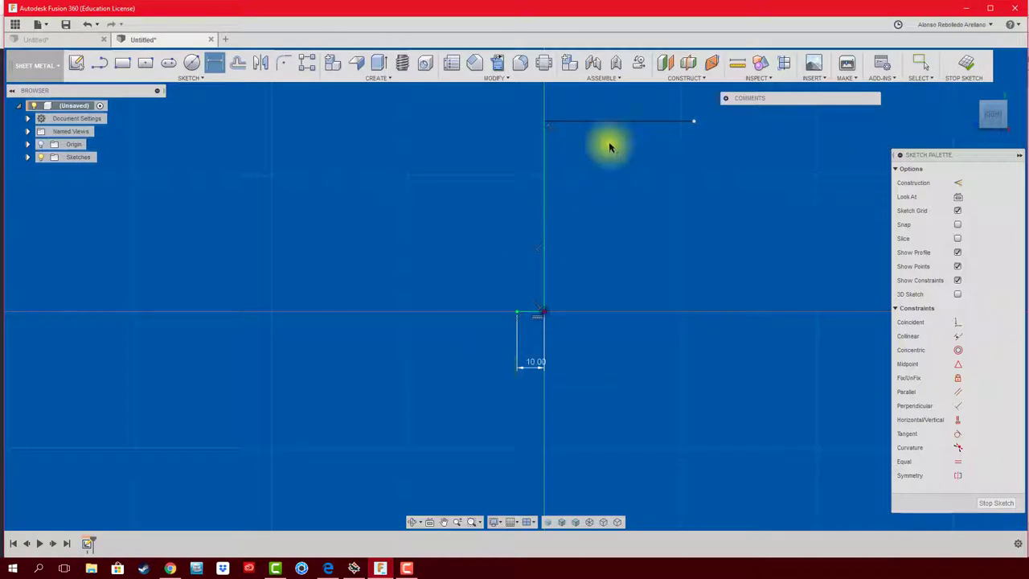
pyautogui.press('Escape')
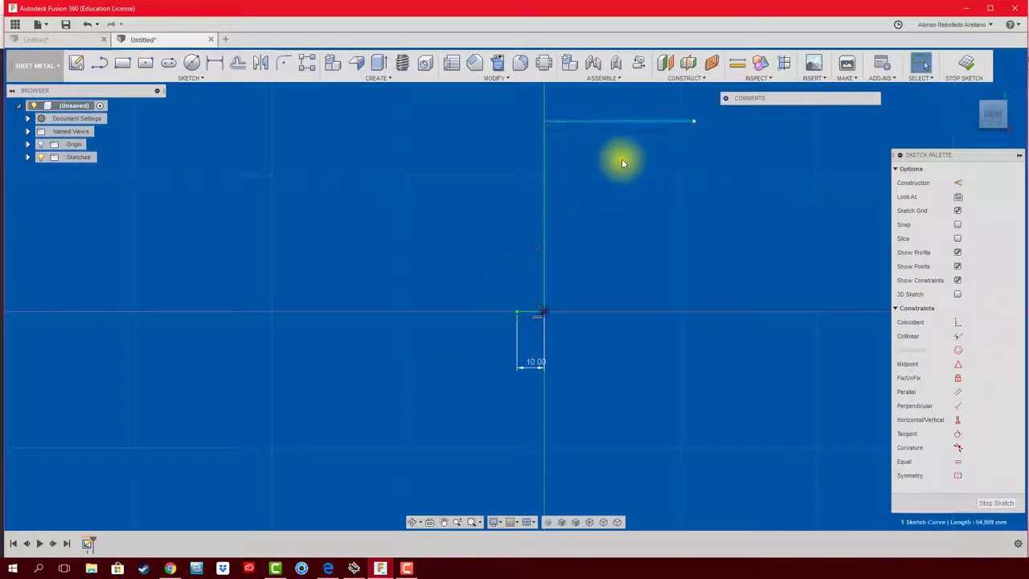
pyautogui.press('d')
pyautogui.click(631, 122)
pyautogui.click(616, 182)
pyautogui.click(532, 366)
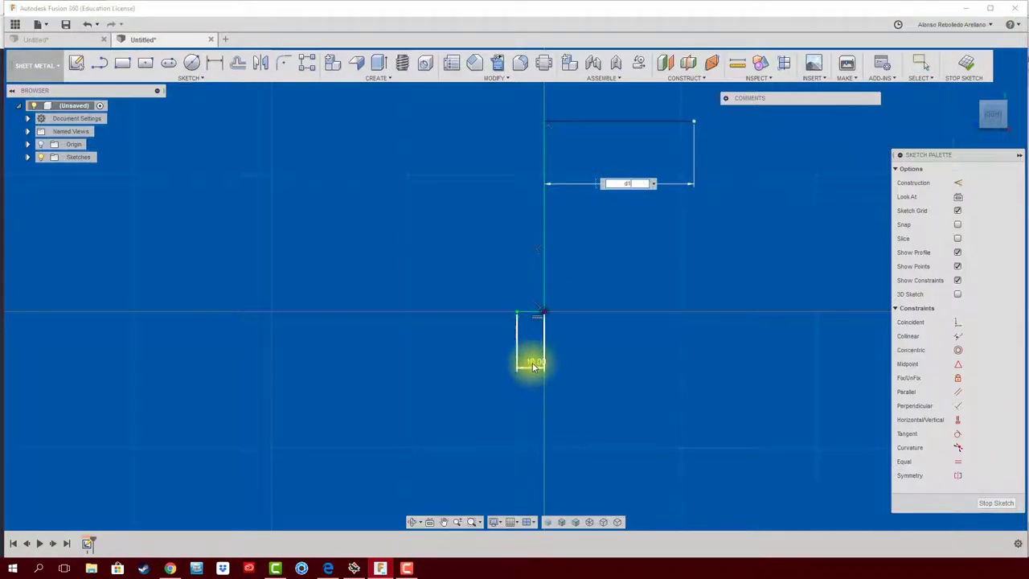
pyautogui.press('Return')
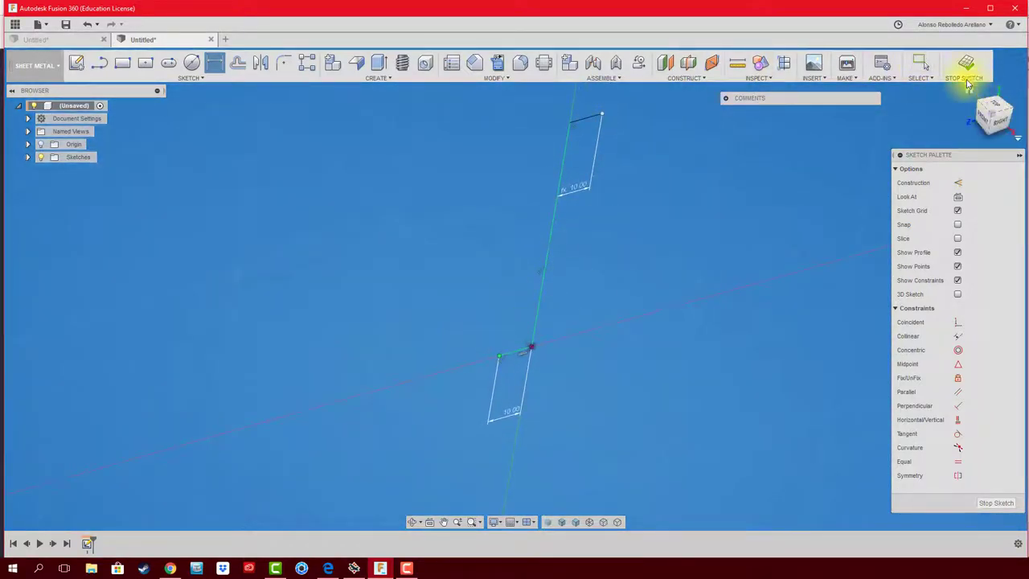
# - Finish the sketch and create a Steel (mm) sheet-metal flange from the Z profile
pyautogui.click(962, 69)
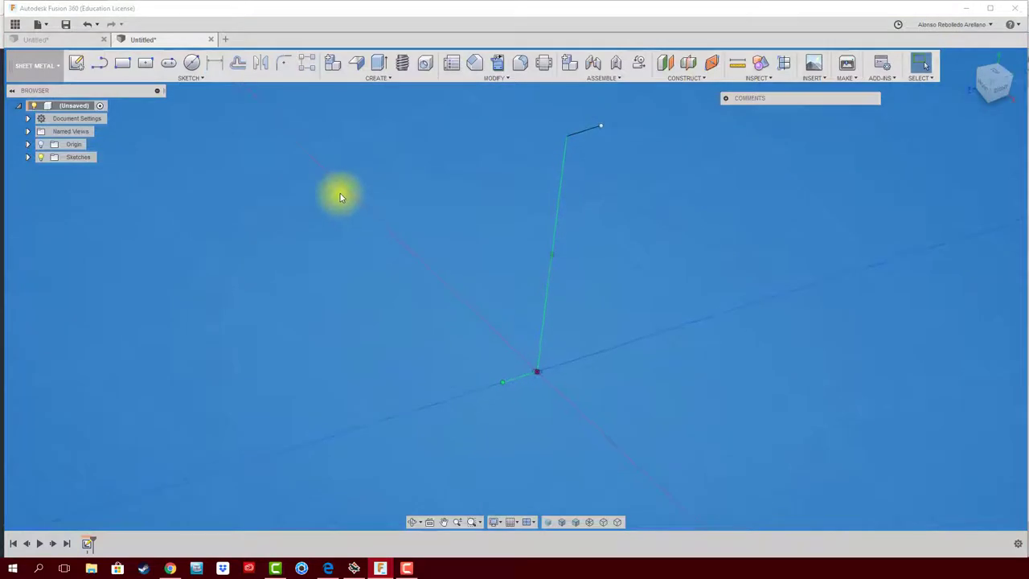
pyautogui.click(356, 63)
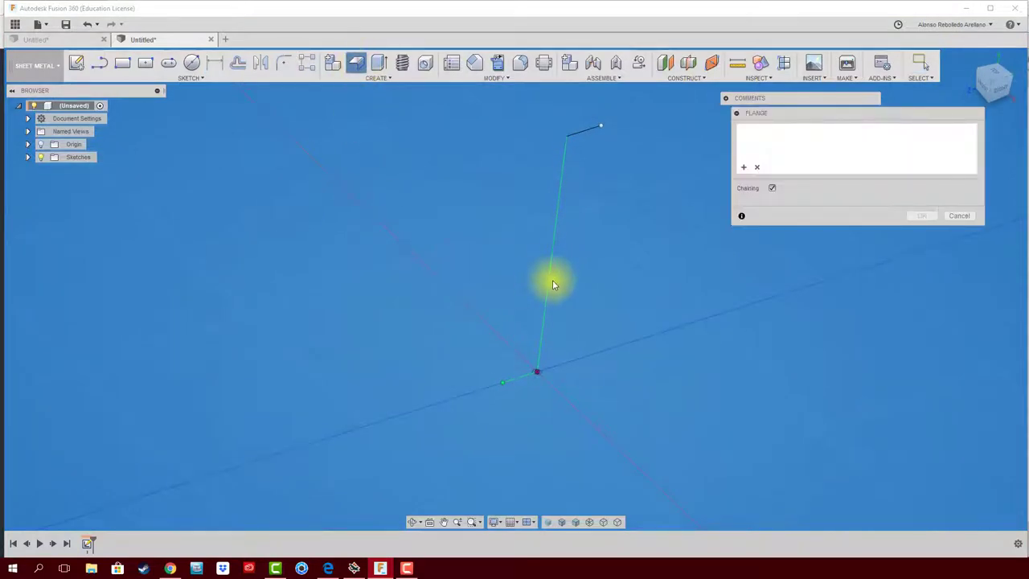
pyautogui.click(549, 287)
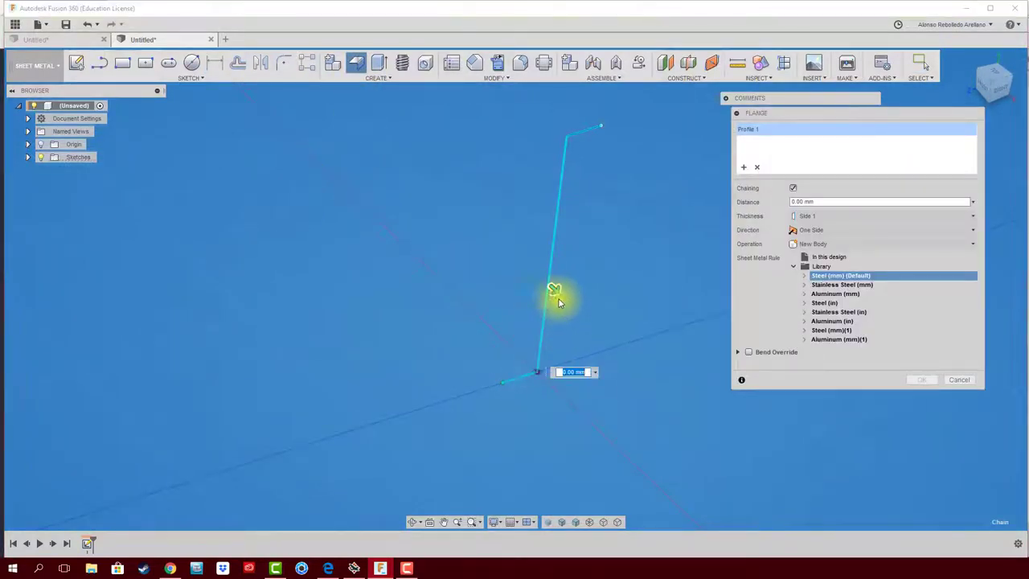
pyautogui.click(814, 202)
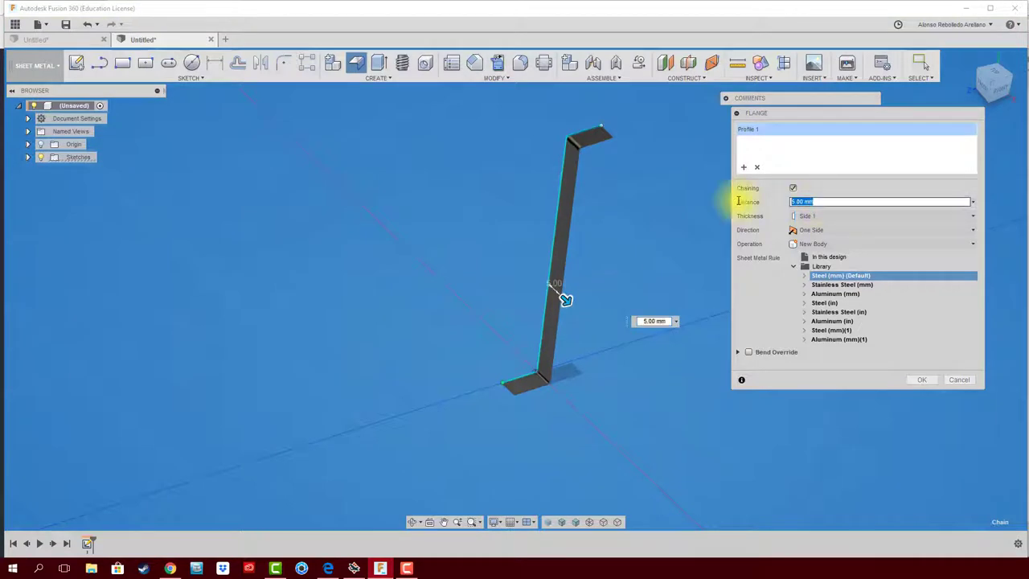
pyautogui.press('Return')
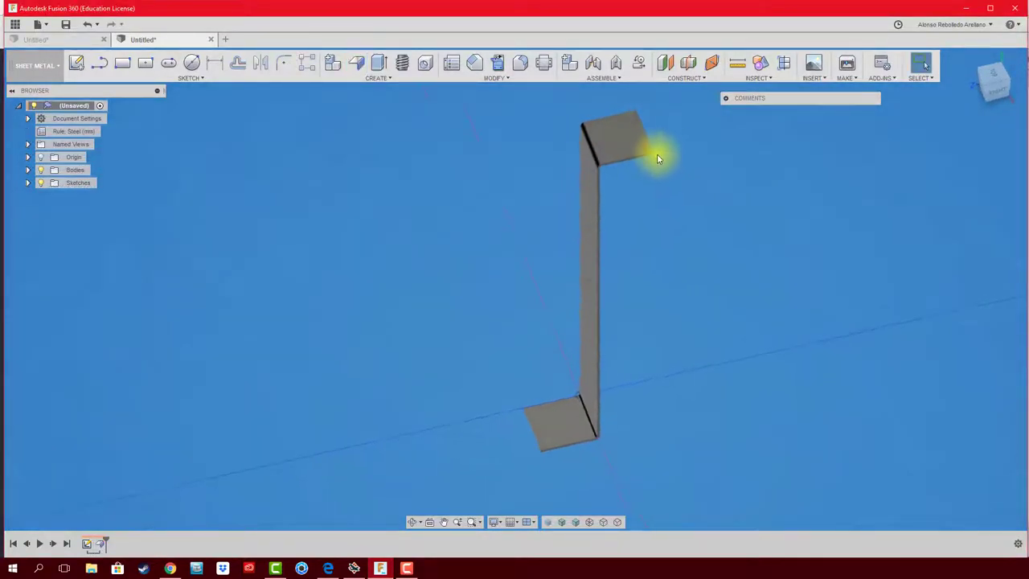
pyautogui.moveTo(657, 153)
pyautogui.keyDown('shift'); pyautogui.mouseDown(button='middle')
pyautogui.moveTo(681, 212)
pyautogui.moveTo(489, 247)
pyautogui.moveTo(437, 243)
pyautogui.moveTo(453, 186)
pyautogui.moveTo(469, 174)
pyautogui.mouseUp(button='middle'); pyautogui.keyUp('shift')
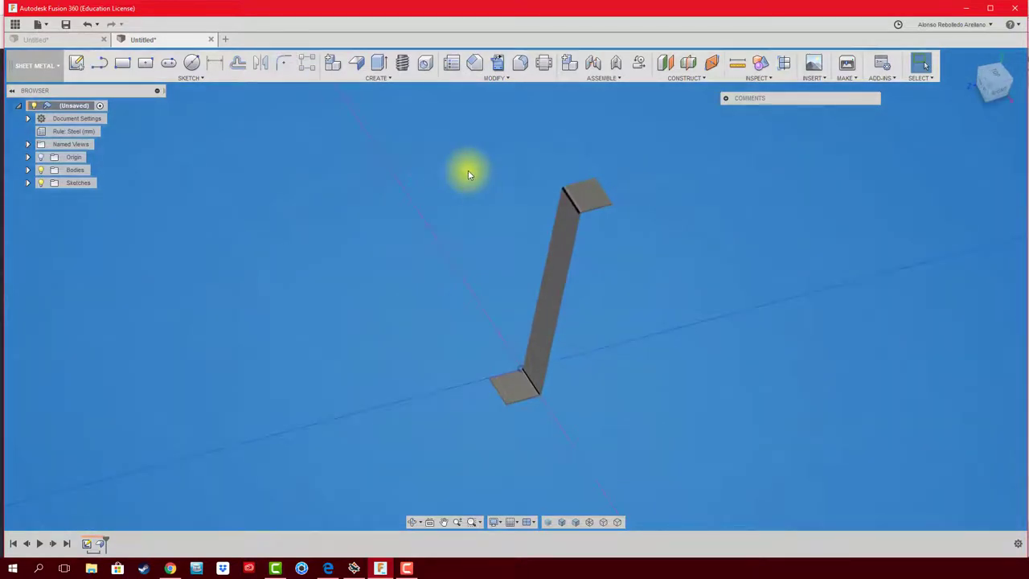
# - Unfold all bends with the middle face kept stationary, flattening the strip
pyautogui.click(498, 64)
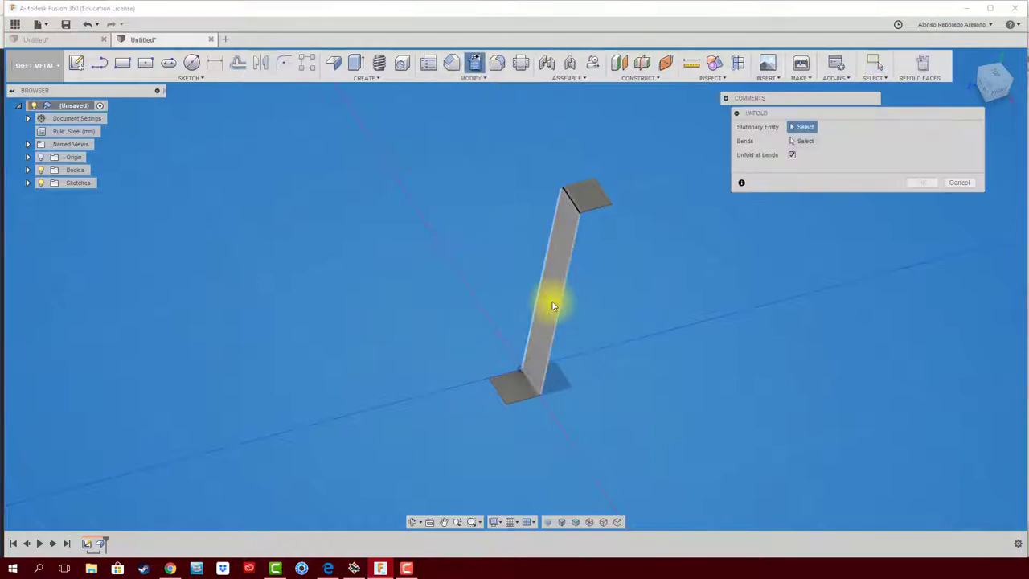
pyautogui.click(552, 305)
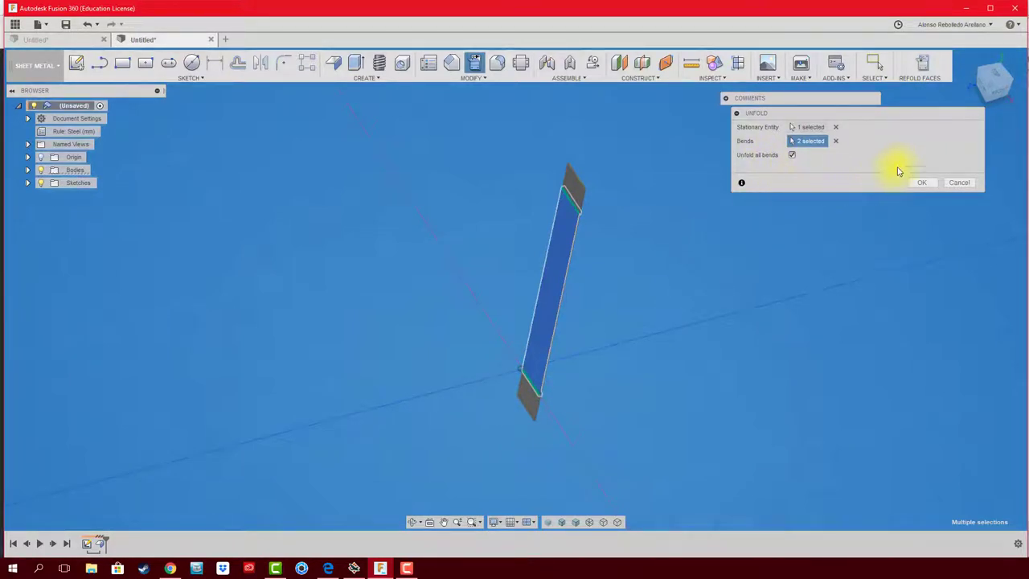
pyautogui.click(921, 182)
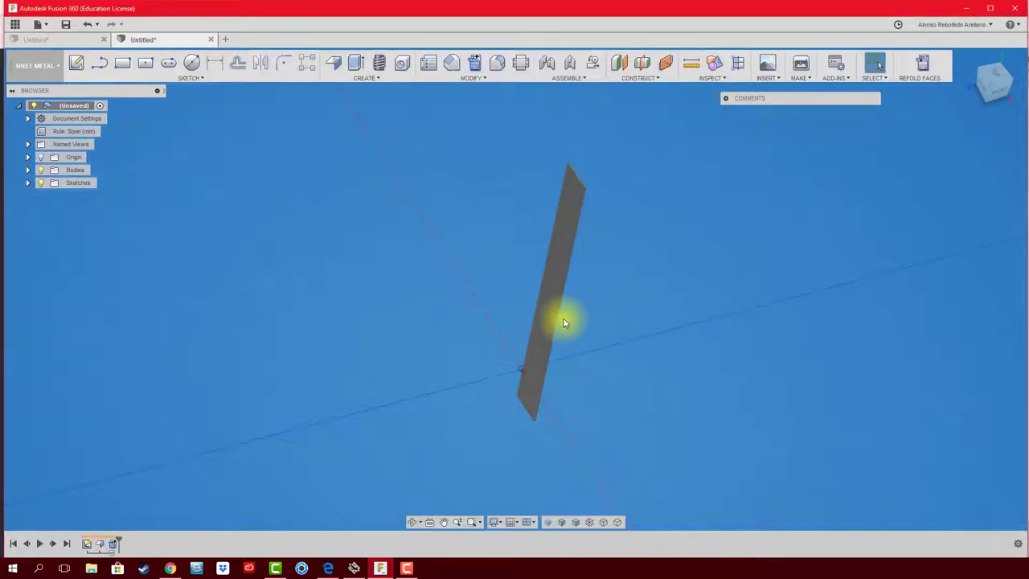
pyautogui.moveTo(563, 320)
pyautogui.keyDown('shift'); pyautogui.mouseDown(button='middle')
pyautogui.moveTo(547, 280)
pyautogui.moveTo(528, 264)
pyautogui.mouseUp(button='middle'); pyautogui.keyUp('shift')
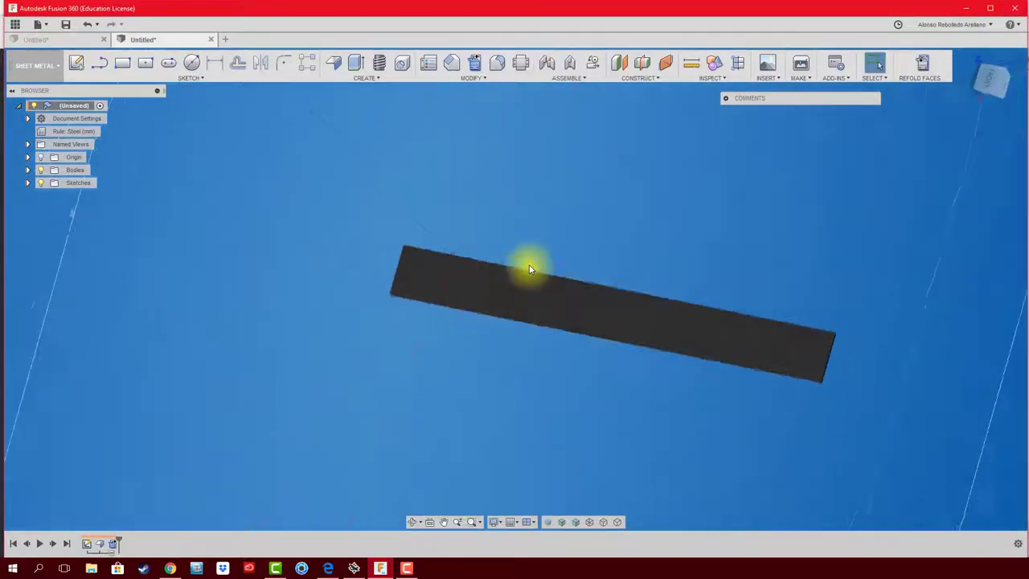
pyautogui.click(78, 62)
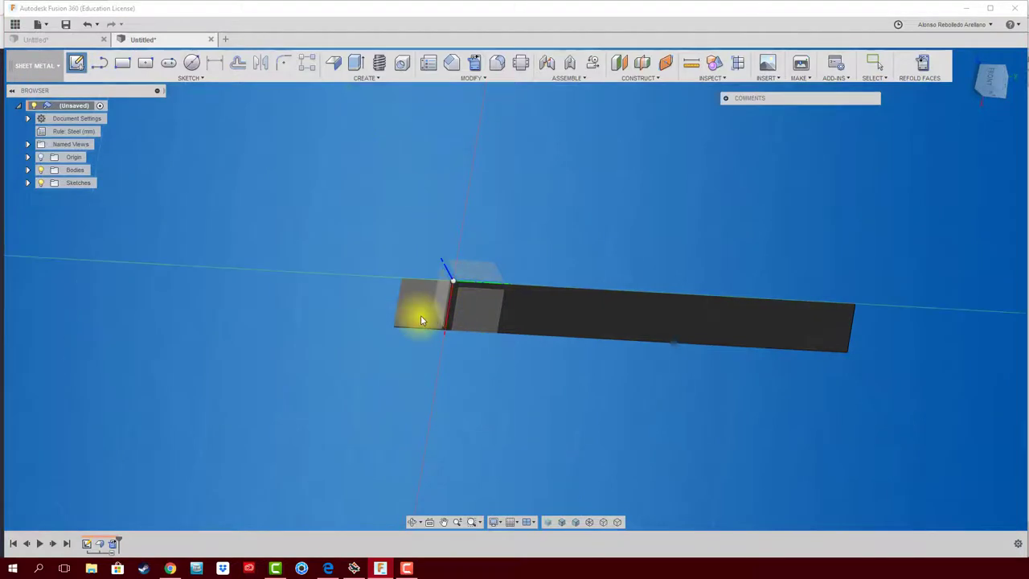
# - Sketch a 10 mm circle on the plate end, centred 5 mm from the left edge
pyautogui.click(420, 315)
pyautogui.moveTo(994, 113)
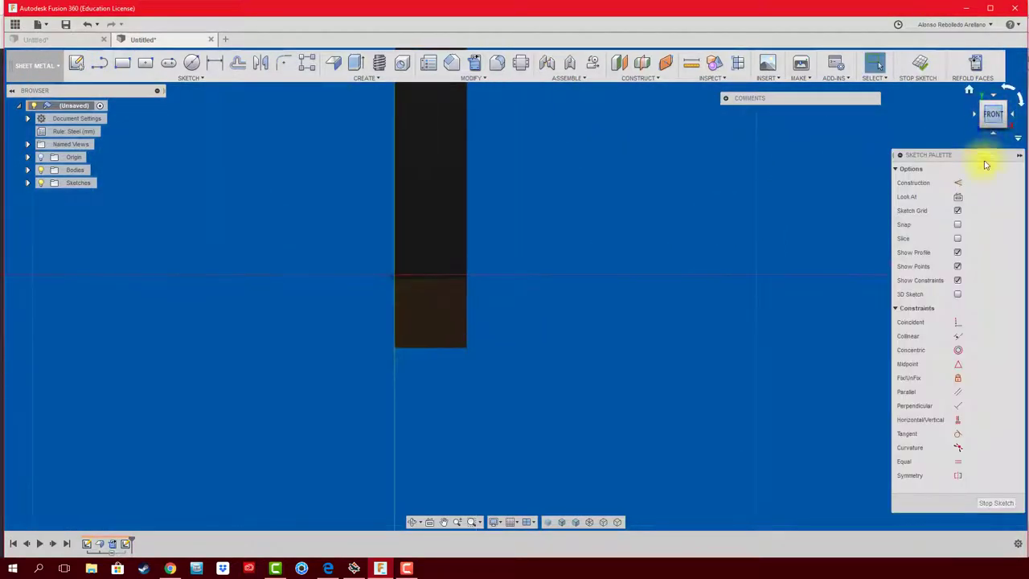
pyautogui.click(1019, 106)
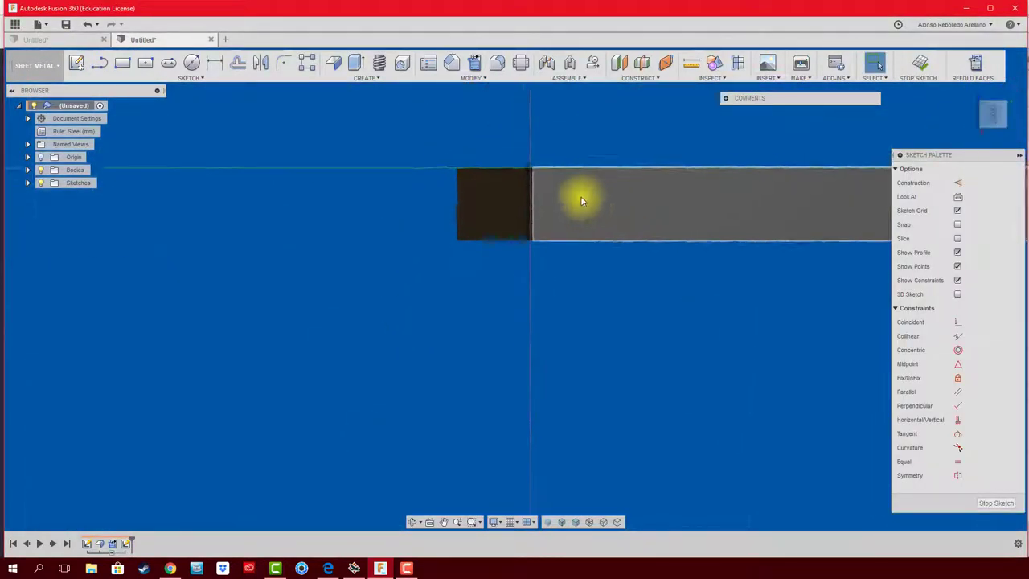
pyautogui.scroll(2, 528, 179)
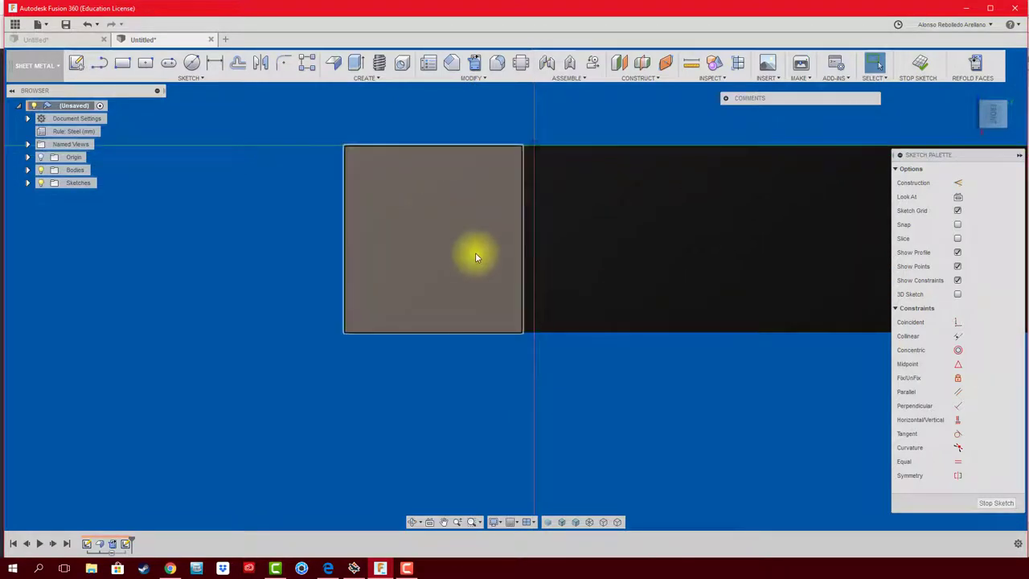
pyautogui.click(192, 63)
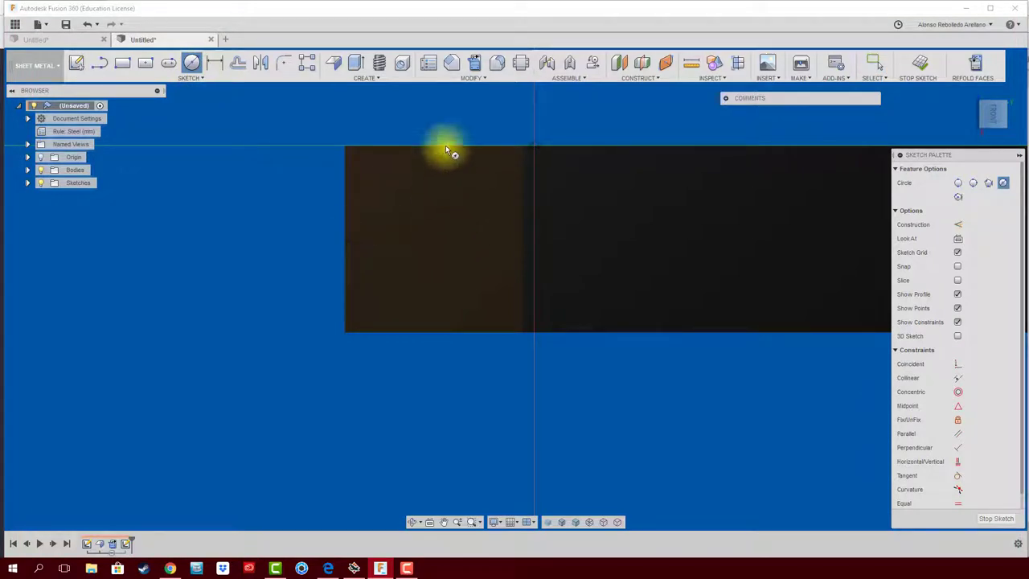
pyautogui.click(434, 238)
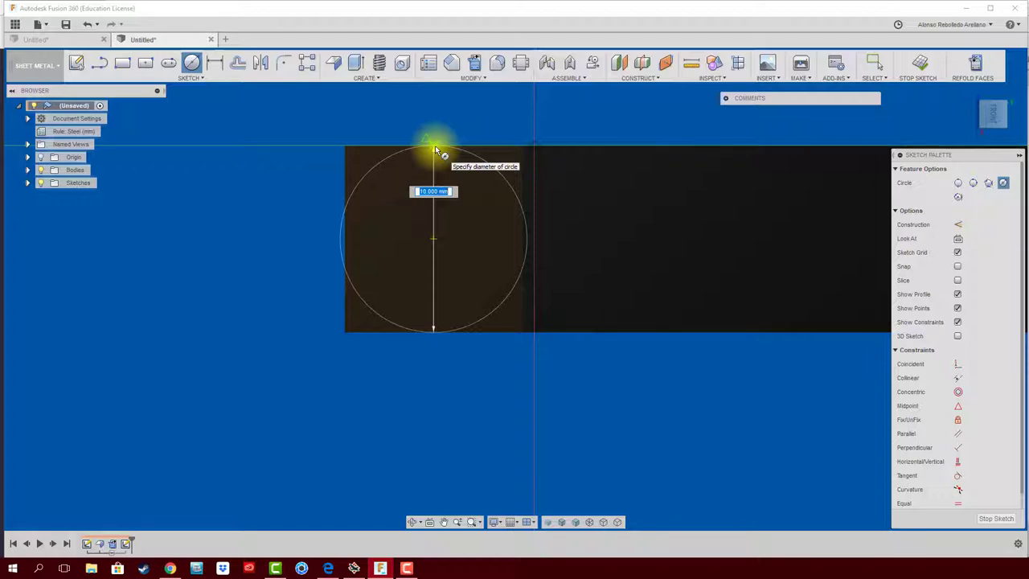
pyautogui.click(435, 150)
pyautogui.press('d')
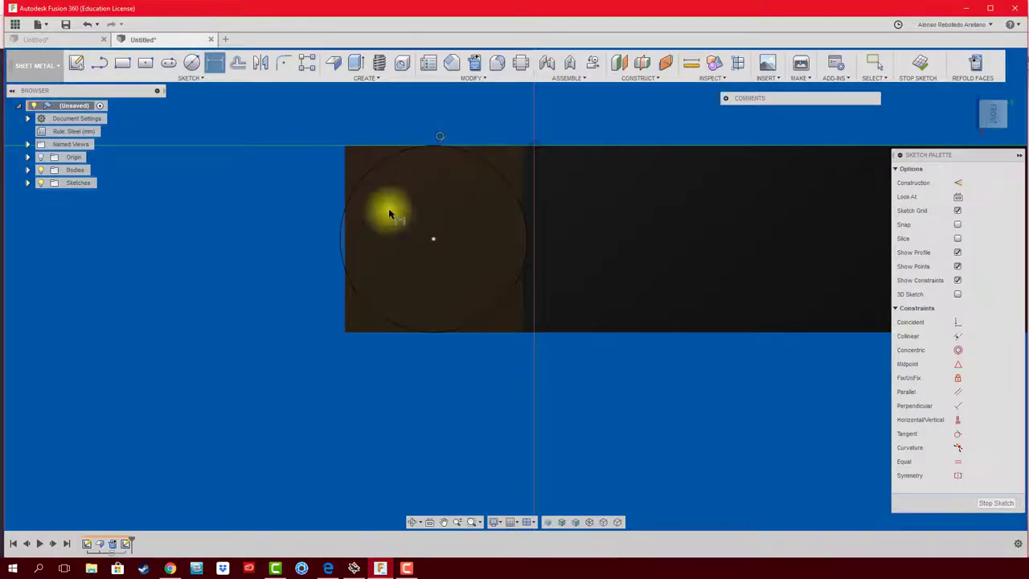
pyautogui.click(347, 244)
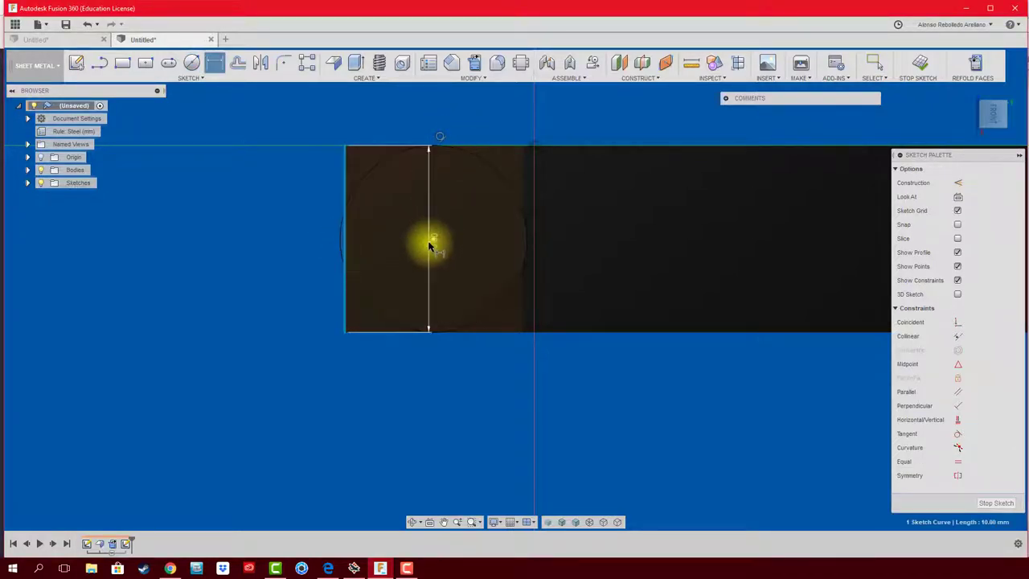
pyautogui.click(433, 239)
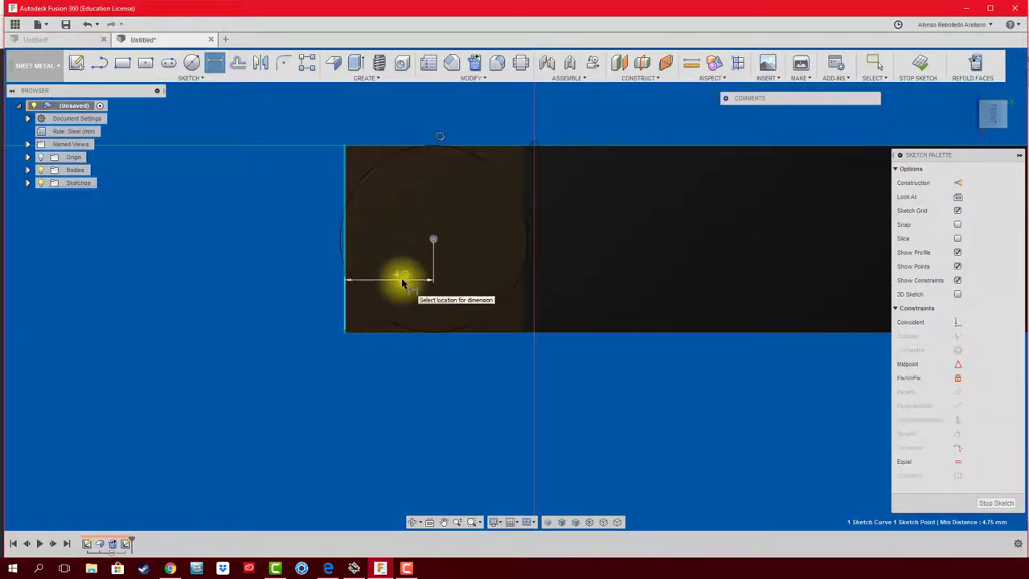
pyautogui.click(403, 281)
pyautogui.write('5')
pyautogui.press('Return')
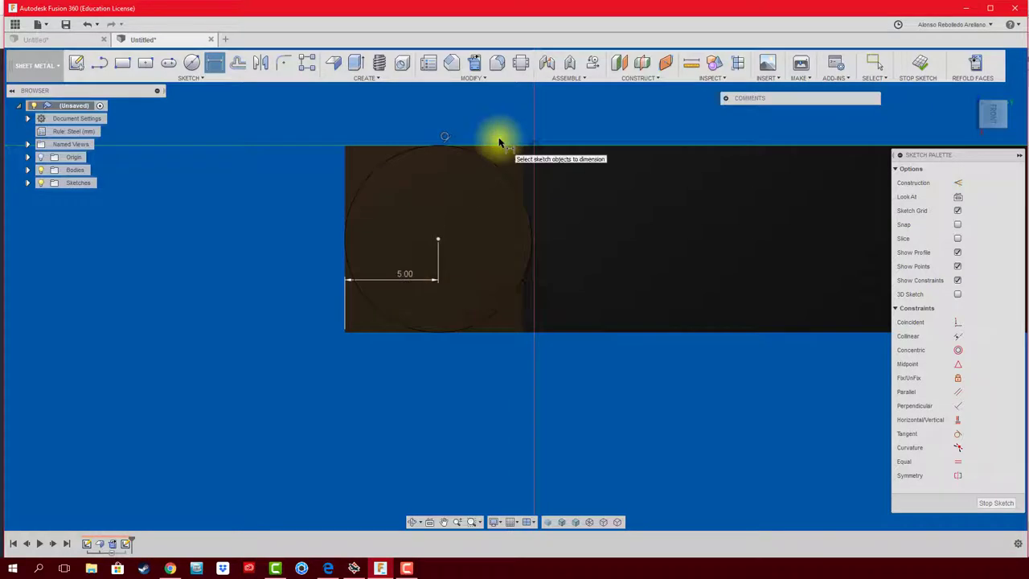
# - Extrude-cut the two corner regions outside the circle -5 mm through the plate
pyautogui.press('e')
pyautogui.click(370, 153)
pyautogui.click(358, 304)
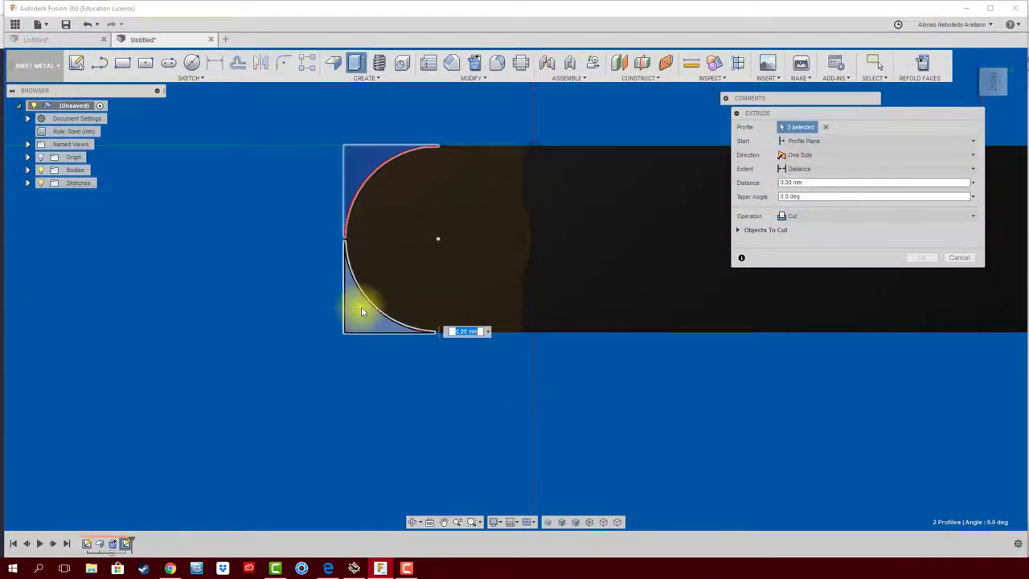
pyautogui.moveTo(375, 333); pyautogui.dragTo(299, 392)
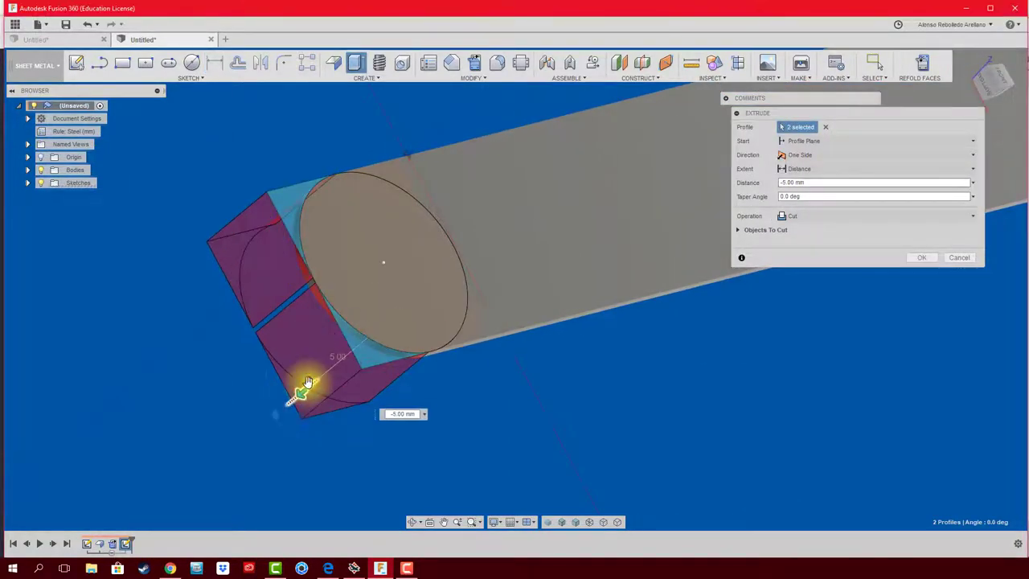
# - Complete the corner cut and sketch a 4 mm hole circle in the rounded end, checking the Meccano reference
pyautogui.click(922, 258)
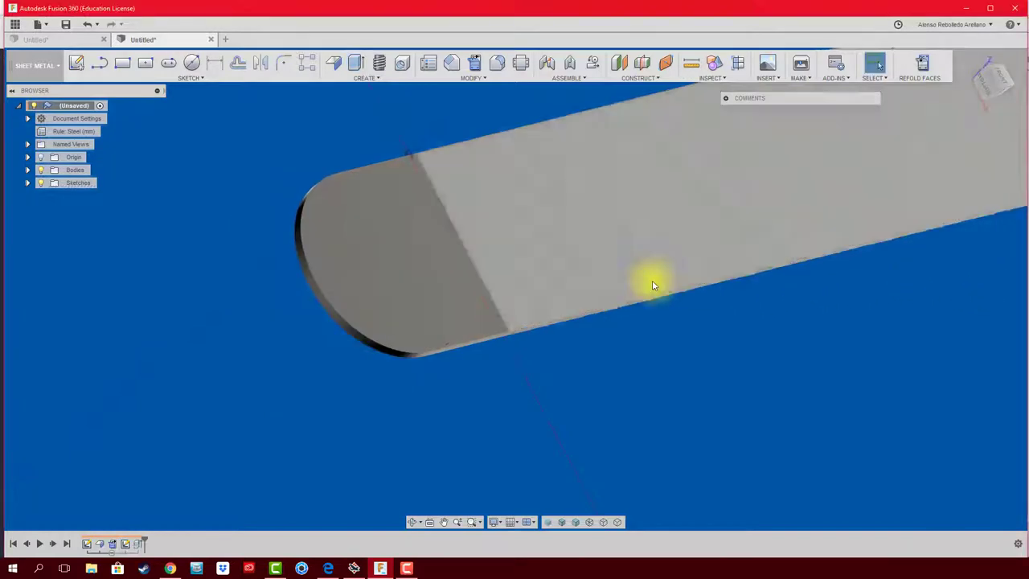
pyautogui.moveTo(652, 280)
pyautogui.keyDown('shift'); pyautogui.mouseDown(button='middle')
pyautogui.moveTo(324, 187)
pyautogui.moveTo(362, 157)
pyautogui.moveTo(354, 117)
pyautogui.mouseUp(button='middle'); pyautogui.keyUp('shift')
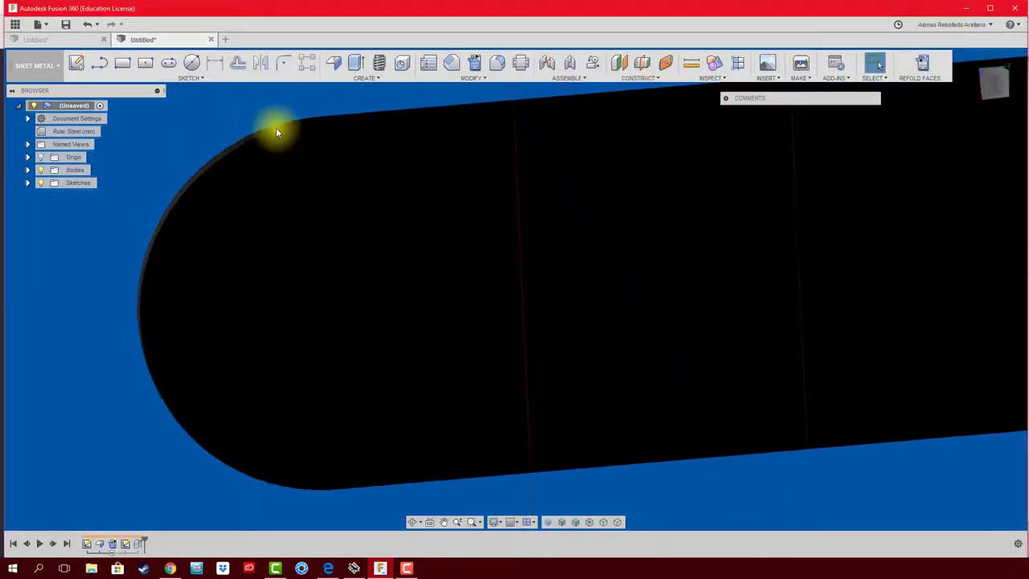
pyautogui.moveTo(276, 132)
pyautogui.keyDown('shift'); pyautogui.mouseDown(button='middle')
pyautogui.moveTo(297, 244)
pyautogui.moveTo(350, 232)
pyautogui.mouseUp(button='middle'); pyautogui.keyUp('shift')
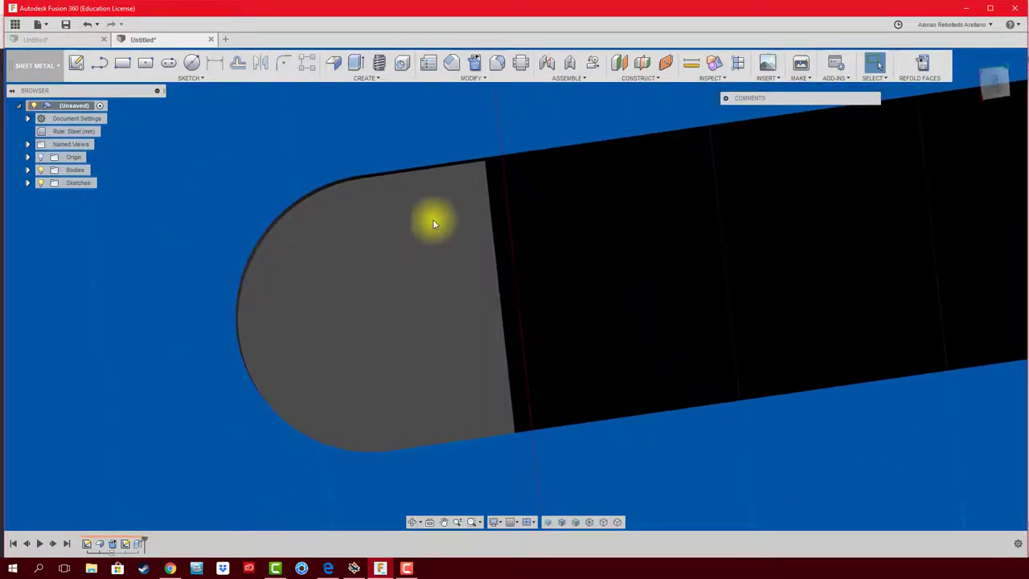
pyautogui.click(192, 63)
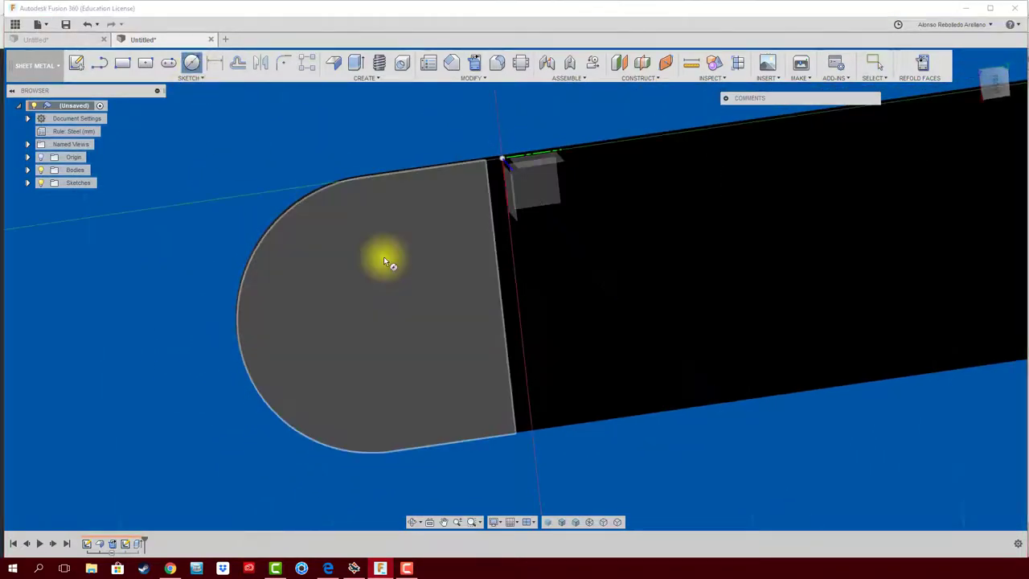
pyautogui.click(384, 257)
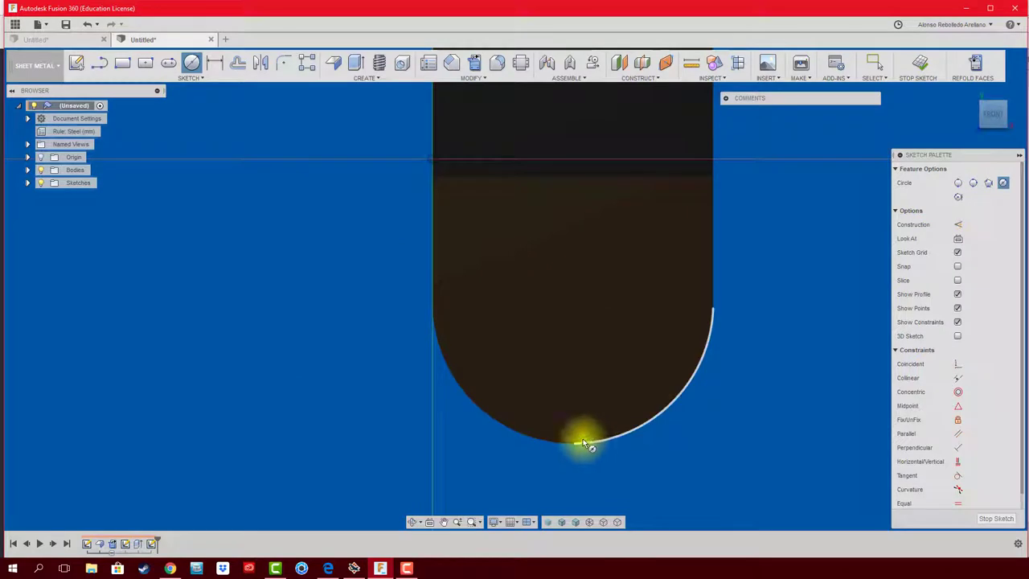
pyautogui.click(574, 302)
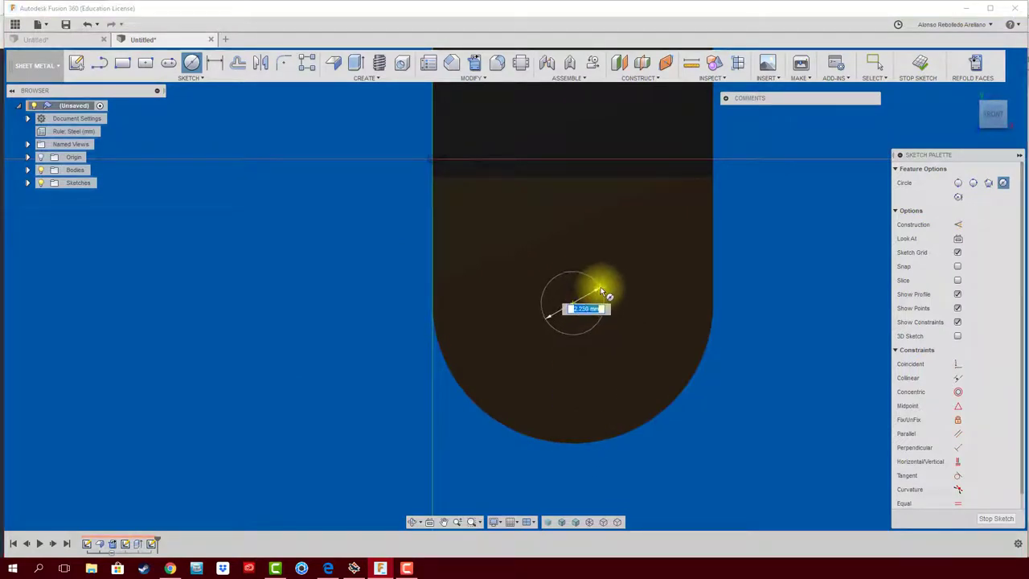
pyautogui.click(605, 291)
pyautogui.keyDown('shift'); pyautogui.moveTo(605, 291); pyautogui.dragTo(604, 294, button='middle'); pyautogui.keyUp('shift')
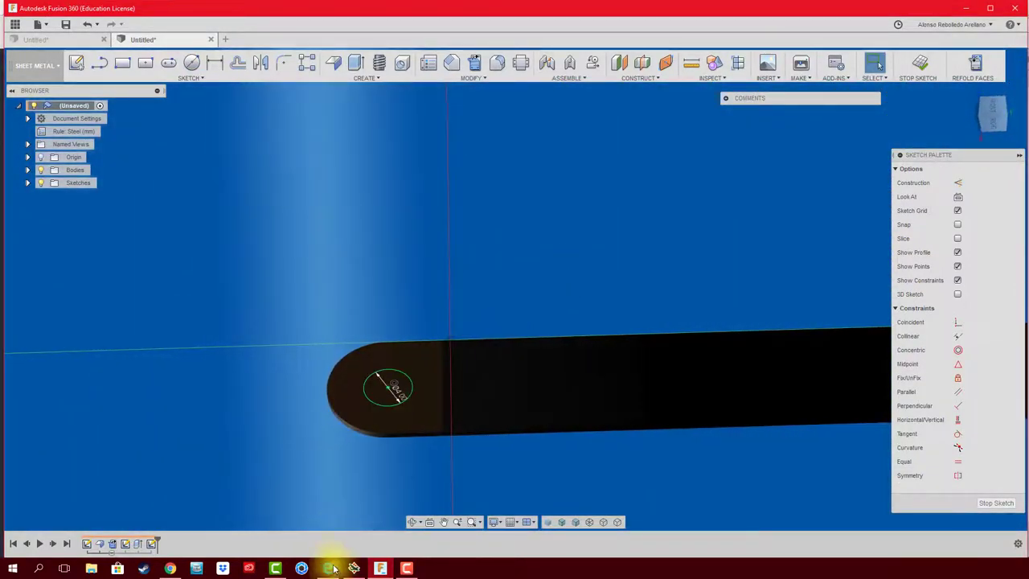
pyautogui.click(330, 568)
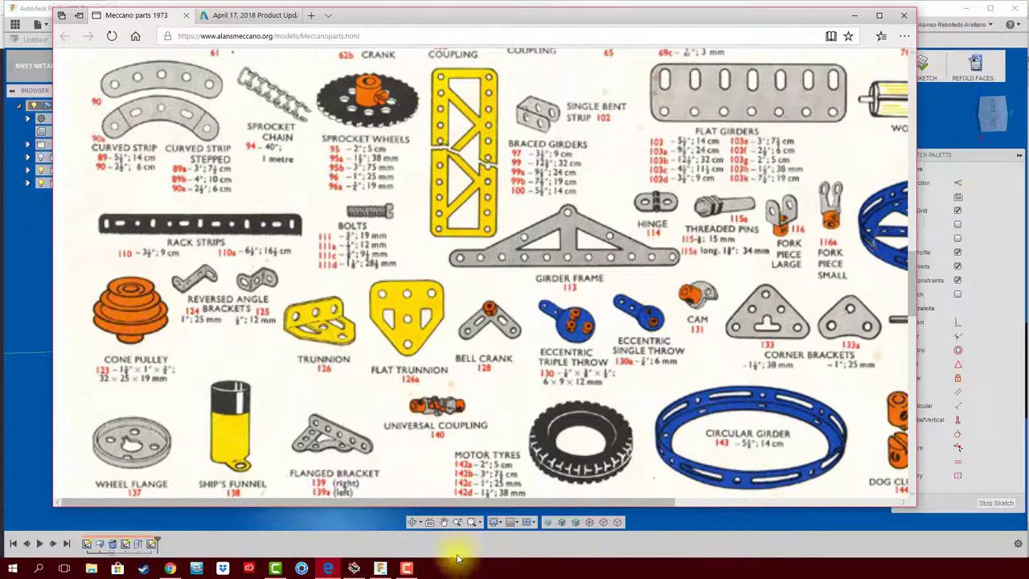
pyautogui.click(380, 568)
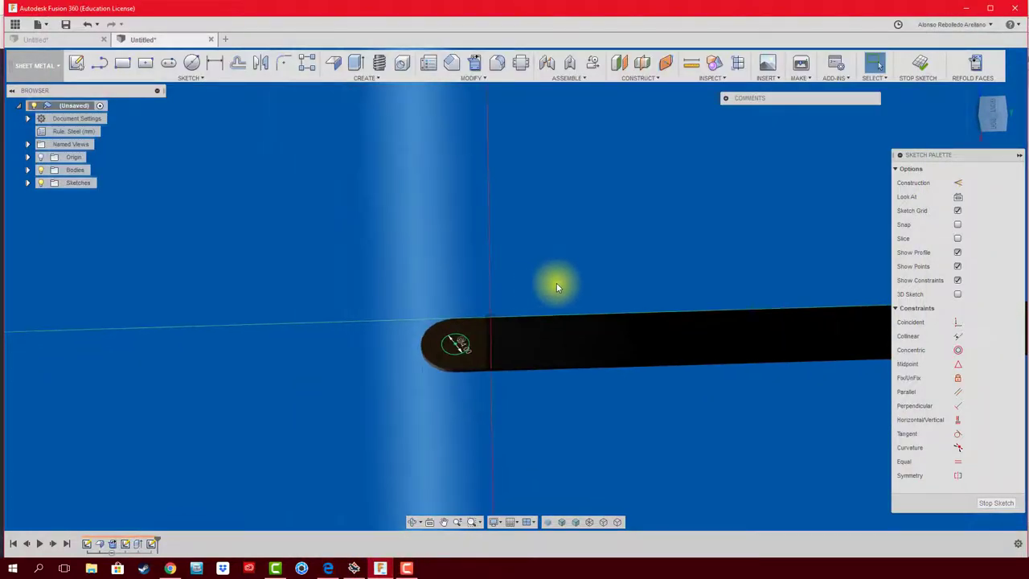
# - Rectangular-pattern the hole circle along the strip: quantity 4, Spacing type, 10 mm distance
pyautogui.keyDown('shift'); pyautogui.moveTo(557, 287); pyautogui.dragTo(797, 326, button='middle'); pyautogui.keyUp('shift')
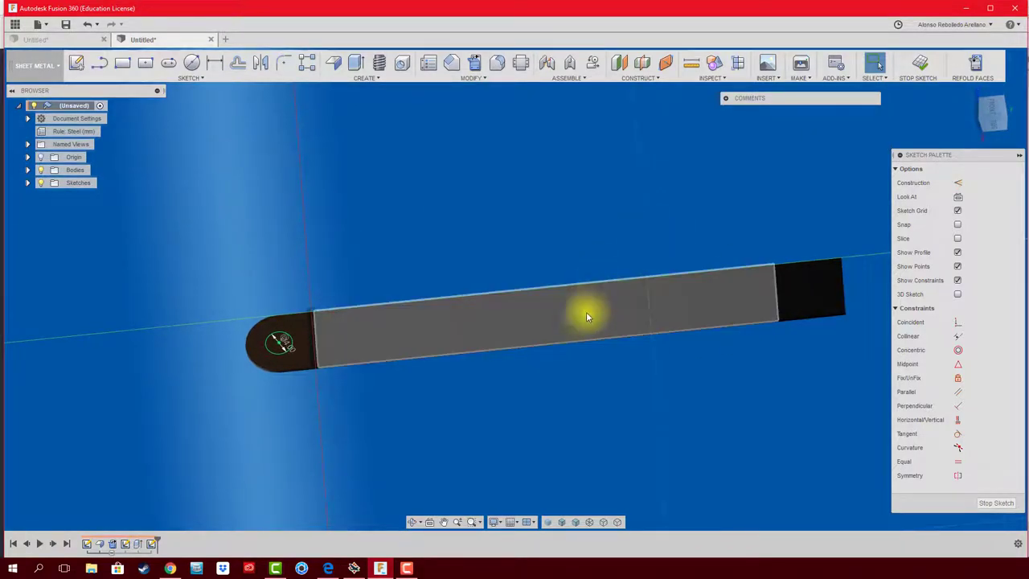
pyautogui.scroll(2, 364, 280)
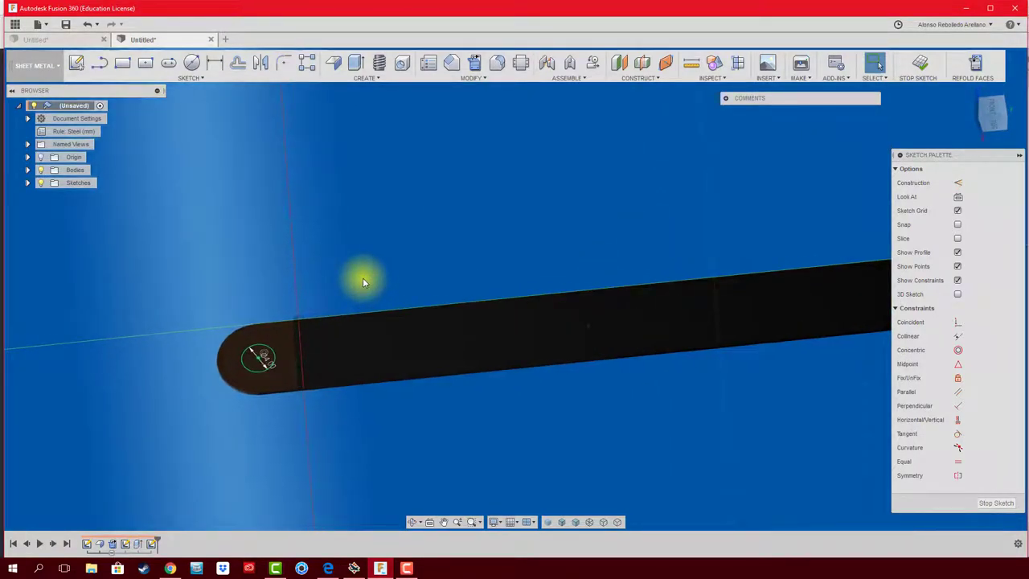
pyautogui.click(990, 113)
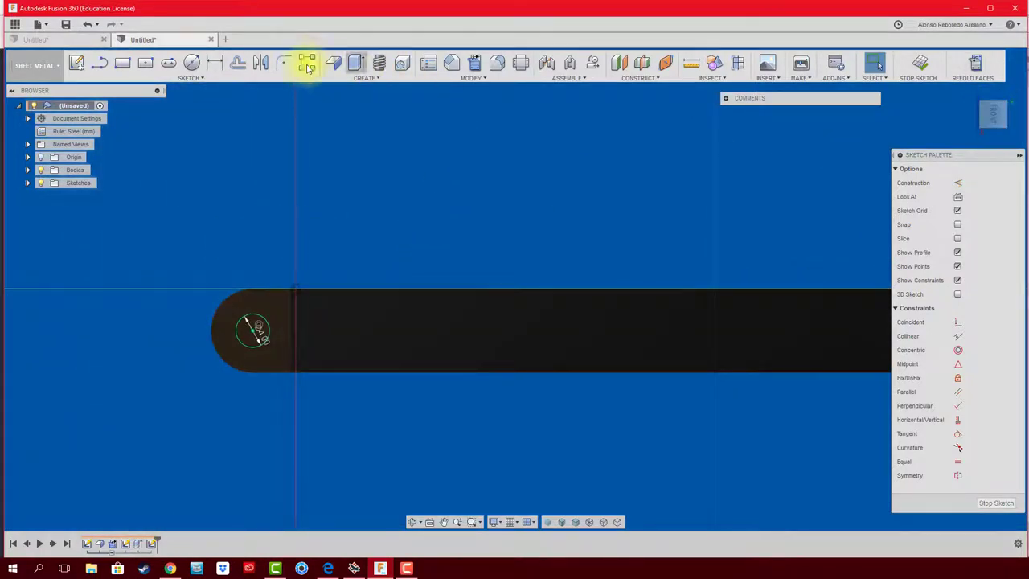
pyautogui.click(307, 65)
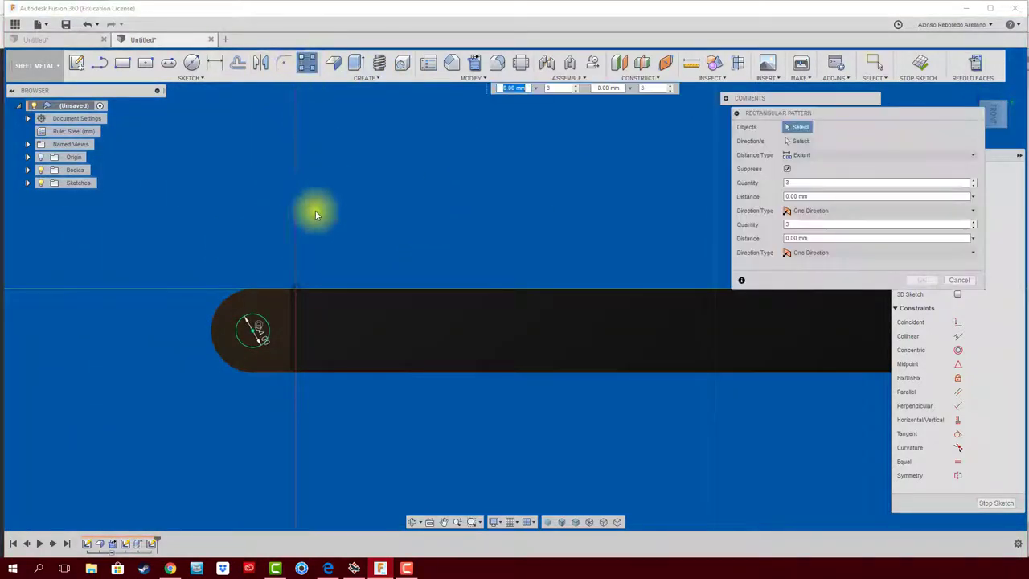
pyautogui.click(259, 328)
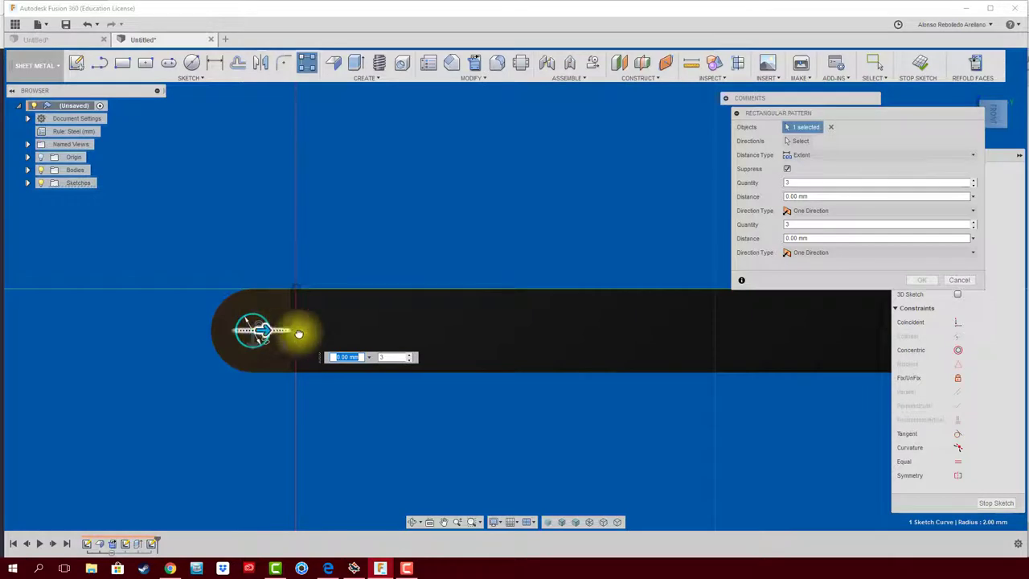
pyautogui.moveTo(295, 330)
pyautogui.mouseDown()
pyautogui.moveTo(531, 331)
pyautogui.moveTo(449, 326)
pyautogui.mouseUp()
pyautogui.write('4')
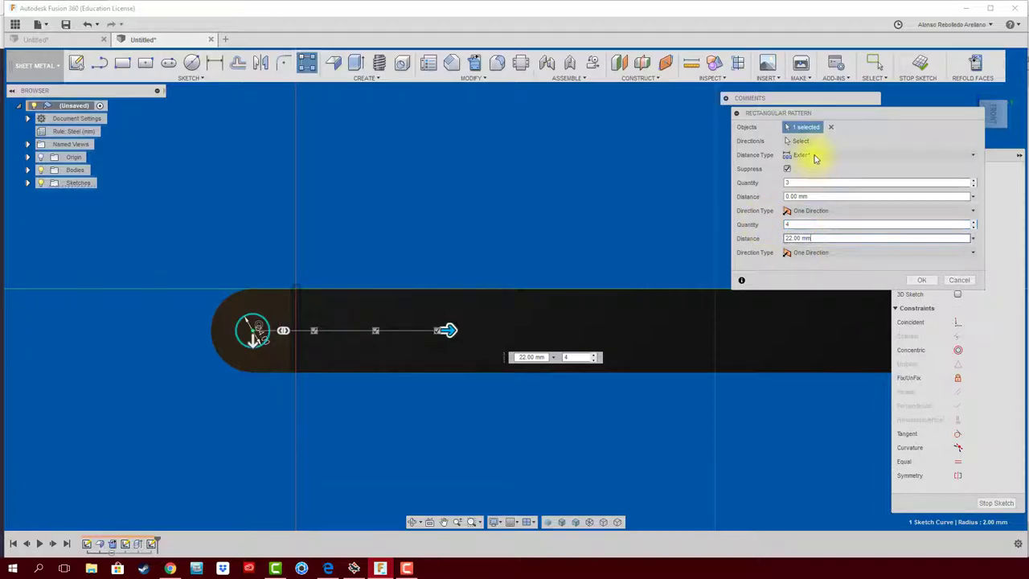
pyautogui.click(804, 155)
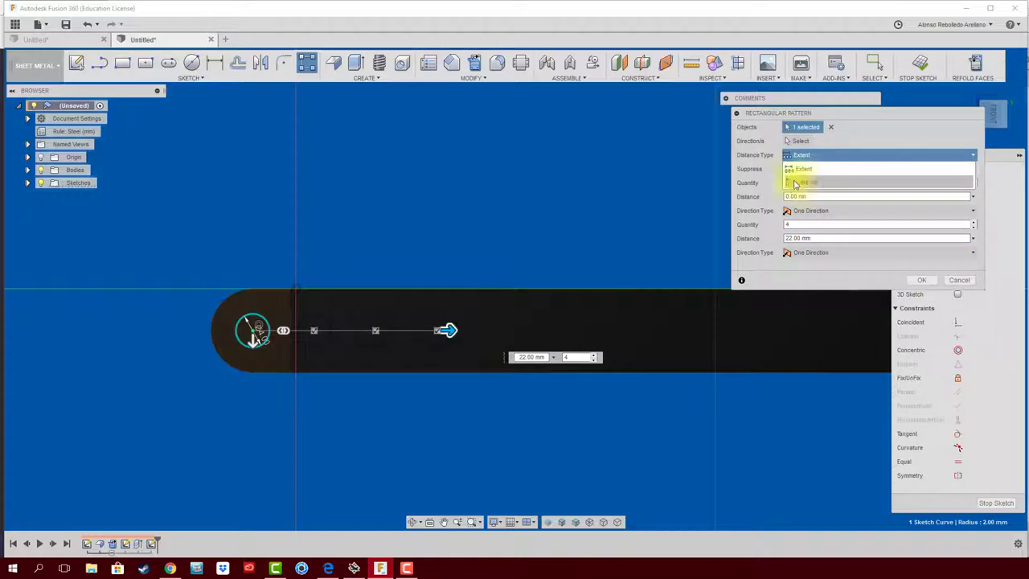
pyautogui.click(808, 184)
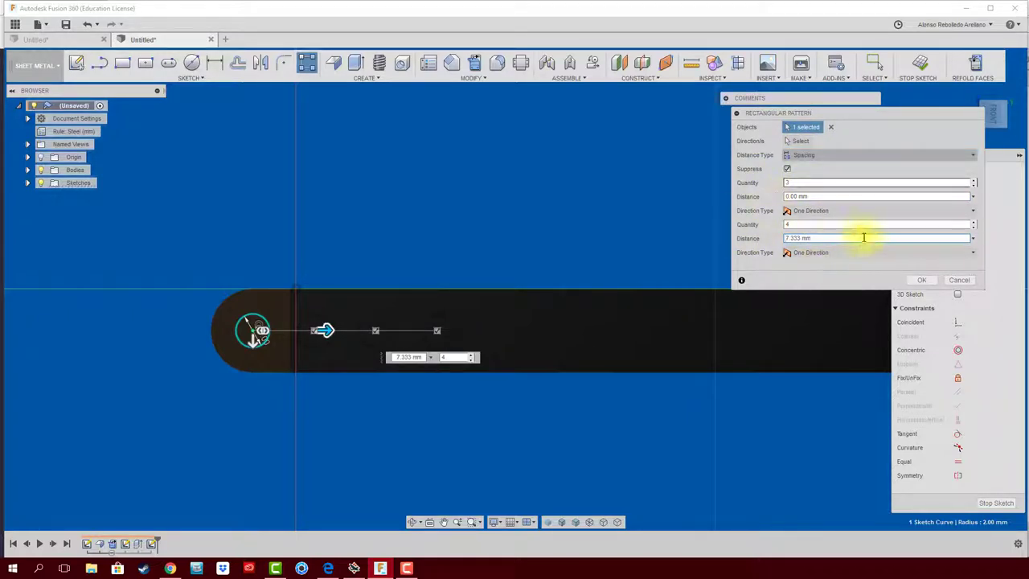
pyautogui.moveTo(816, 240); pyautogui.dragTo(758, 242)
pyautogui.write('10')
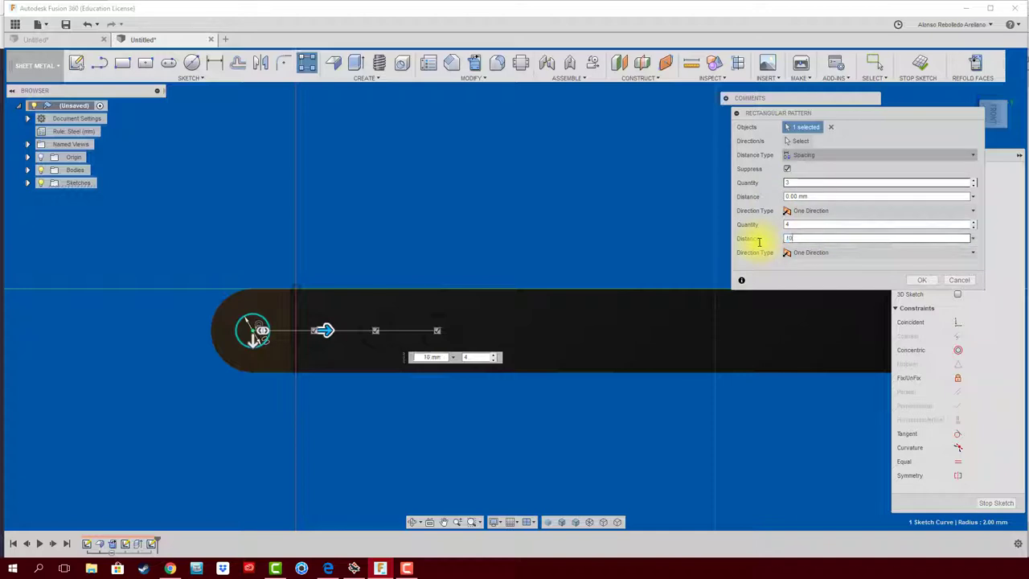
# - Confirm the row of four 4 mm hole circles, stop the sketch, and view the strip in 3D
pyautogui.click(922, 281)
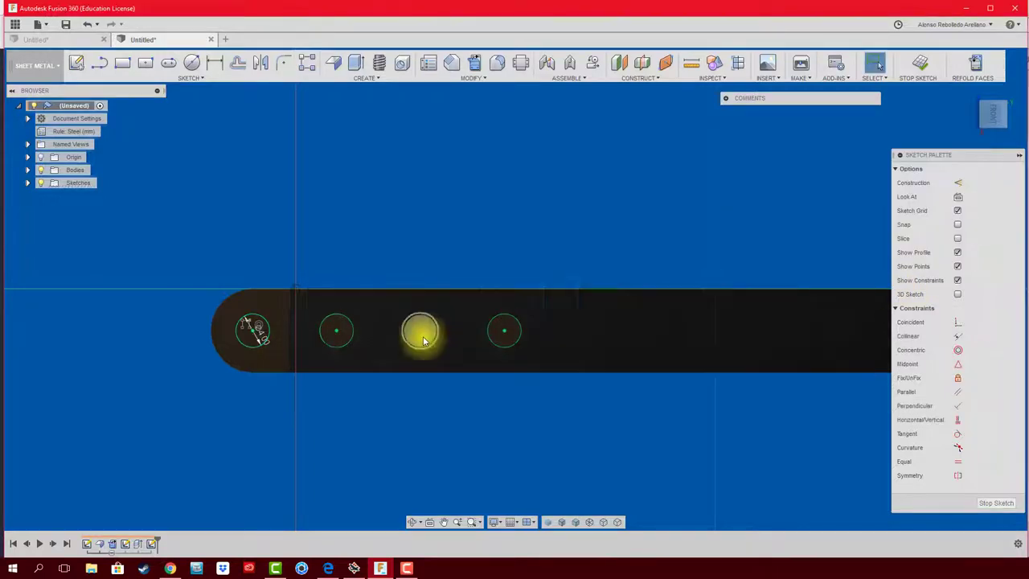
pyautogui.scroll(2, 420, 333)
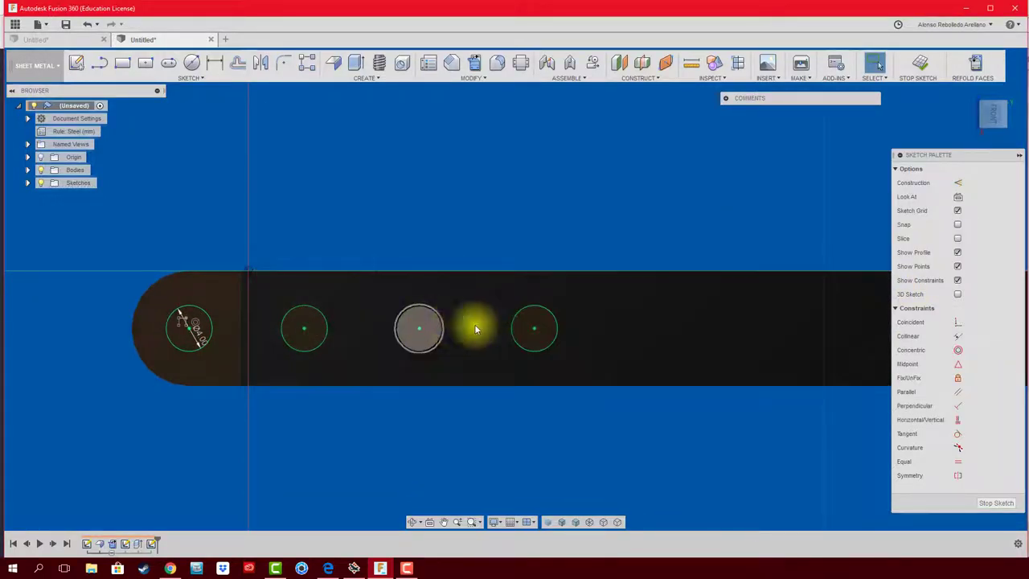
pyautogui.scroll(-1, 567, 316)
pyautogui.scroll(-1, 643, 338)
pyautogui.moveTo(684, 358); pyautogui.dragTo(497, 357, button='middle')
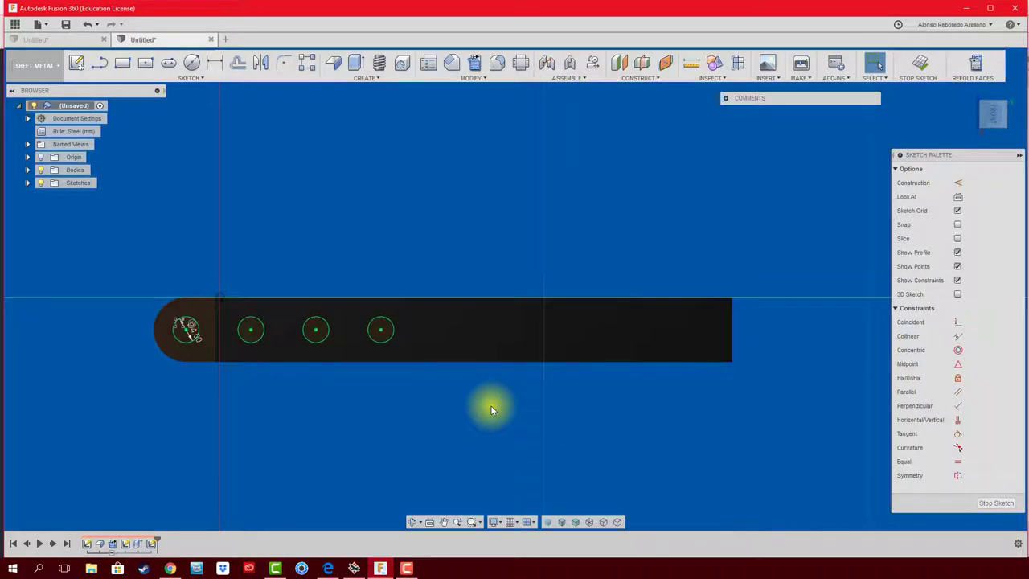
pyautogui.scroll(2, 427, 332)
pyautogui.moveTo(374, 264); pyautogui.dragTo(494, 268, button='middle')
pyautogui.moveTo(427, 260); pyautogui.dragTo(402, 260, button='middle')
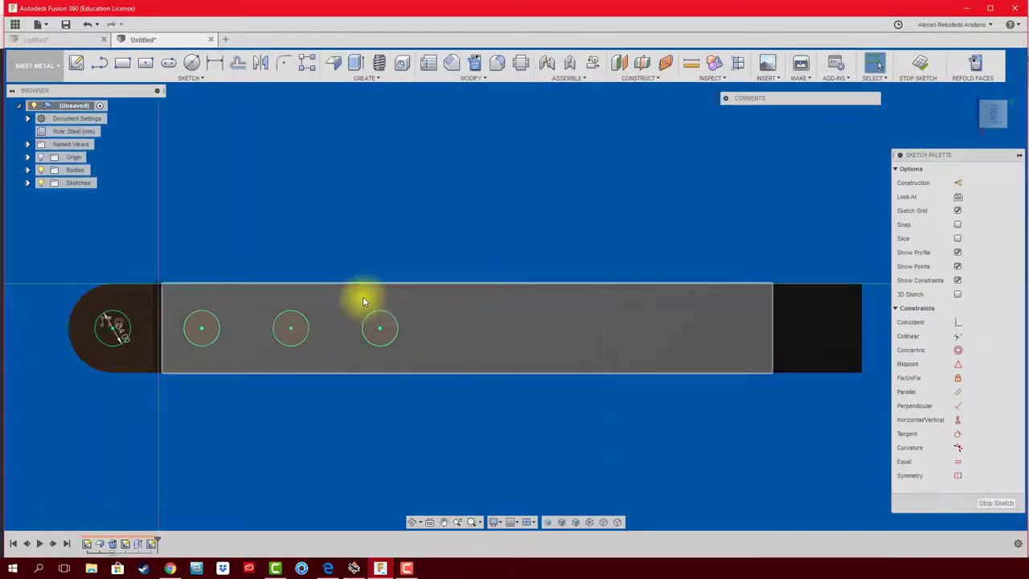
pyautogui.moveTo(346, 189); pyautogui.dragTo(397, 233, button='middle')
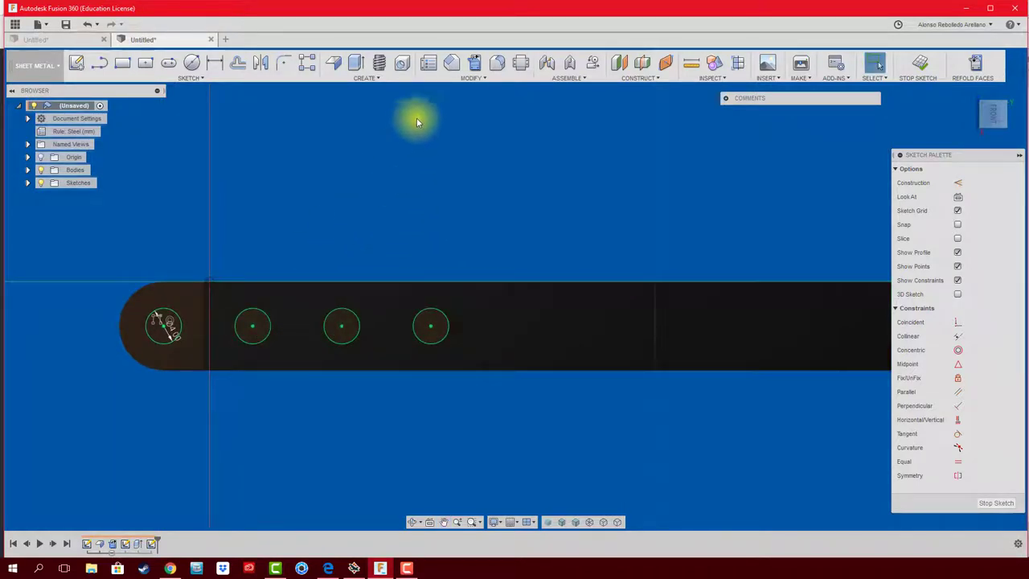
pyautogui.click(921, 69)
pyautogui.moveTo(629, 171)
pyautogui.keyDown('shift'); pyautogui.mouseDown(button='middle')
pyautogui.moveTo(529, 224)
pyautogui.moveTo(522, 251)
pyautogui.moveTo(506, 241)
pyautogui.moveTo(534, 224)
pyautogui.mouseUp(button='middle'); pyautogui.keyUp('shift')
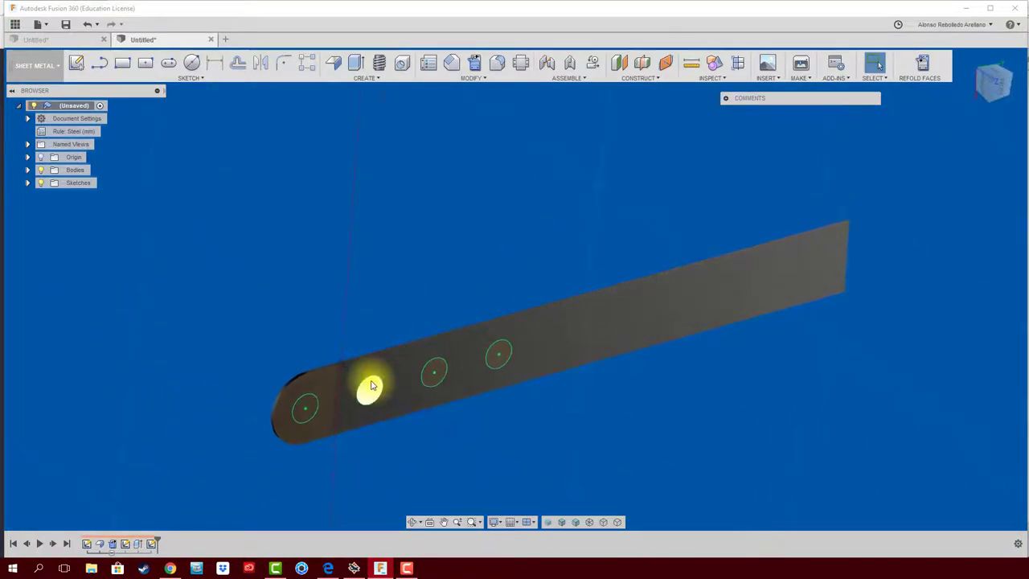
# - Extrude-cut the four circle profiles through the flat strip, then refold it into the Z shape
pyautogui.click(356, 64)
pyautogui.click(307, 404)
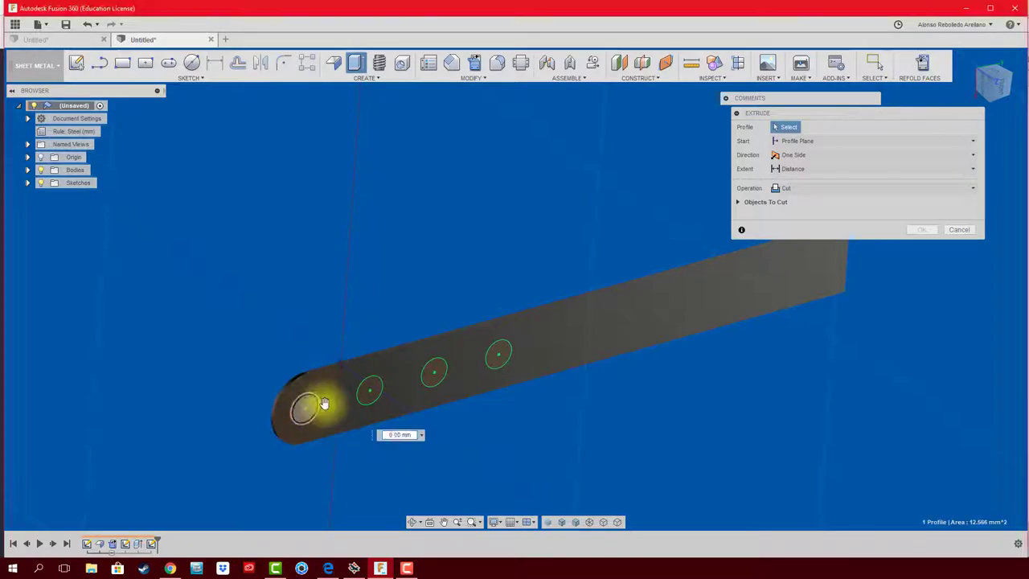
pyautogui.click(369, 391)
pyautogui.click(434, 371)
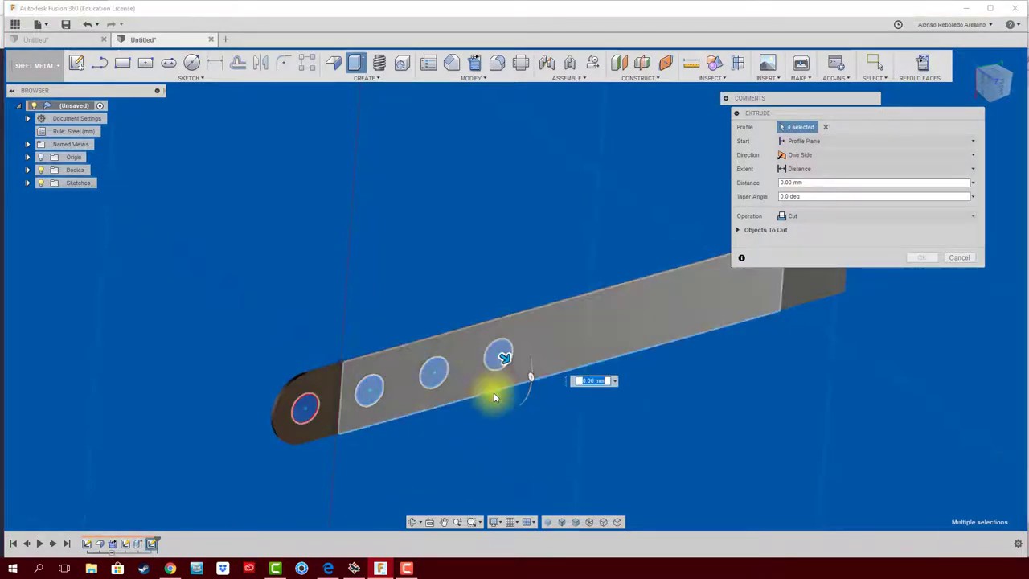
pyautogui.click(508, 357)
pyautogui.moveTo(501, 356)
pyautogui.mouseDown()
pyautogui.moveTo(563, 405)
pyautogui.moveTo(420, 294)
pyautogui.mouseUp()
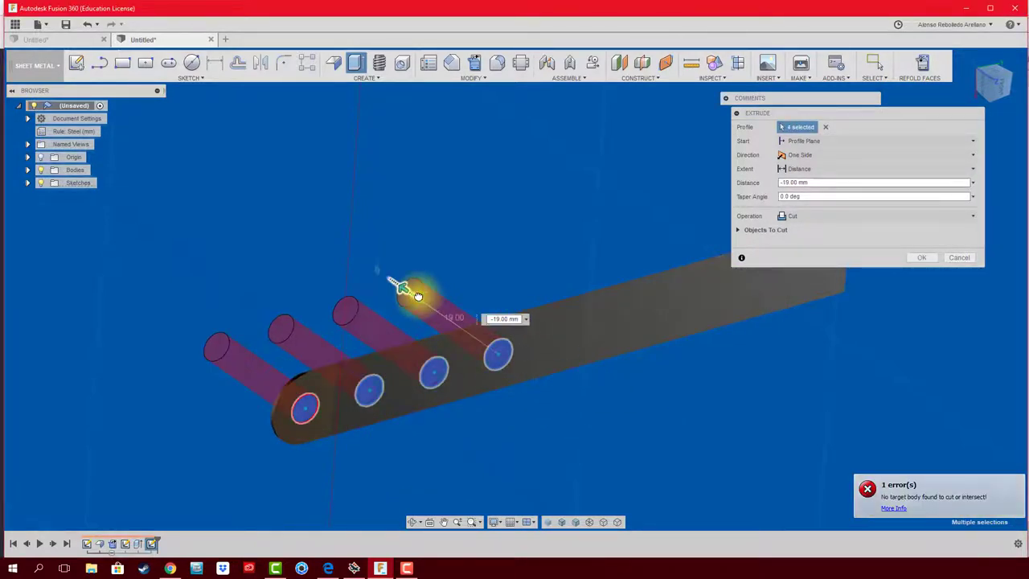
pyautogui.click(921, 256)
pyautogui.keyDown('shift'); pyautogui.moveTo(679, 313); pyautogui.dragTo(468, 294, button='middle'); pyautogui.keyUp('shift')
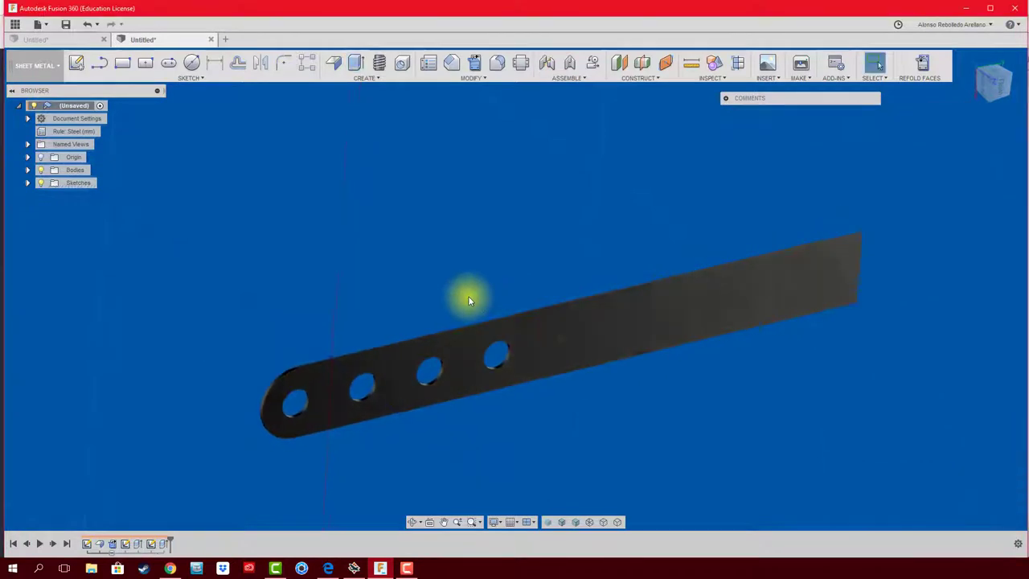
pyautogui.click(926, 63)
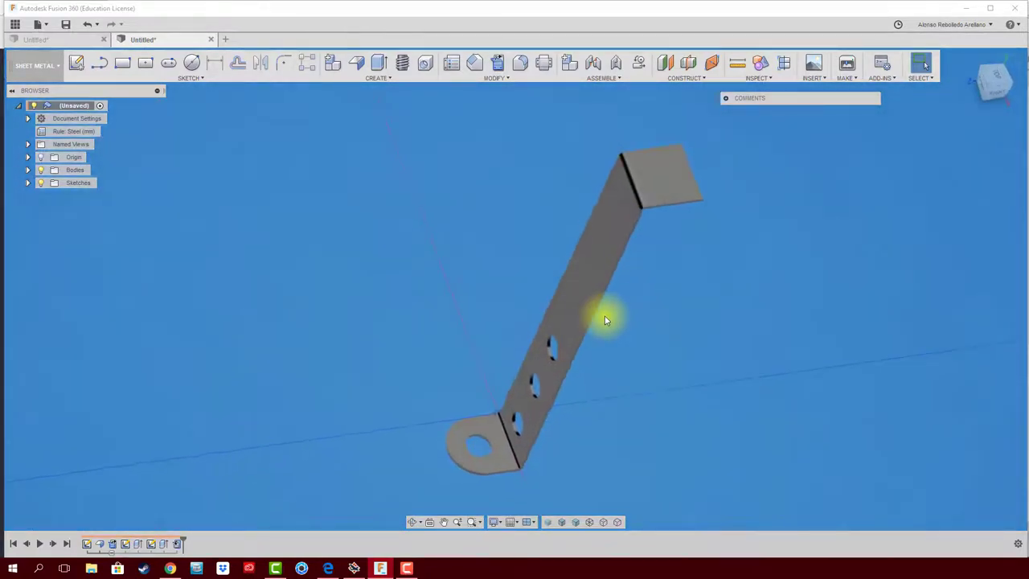
pyautogui.rightClick(86, 545)
pyautogui.click(121, 441)
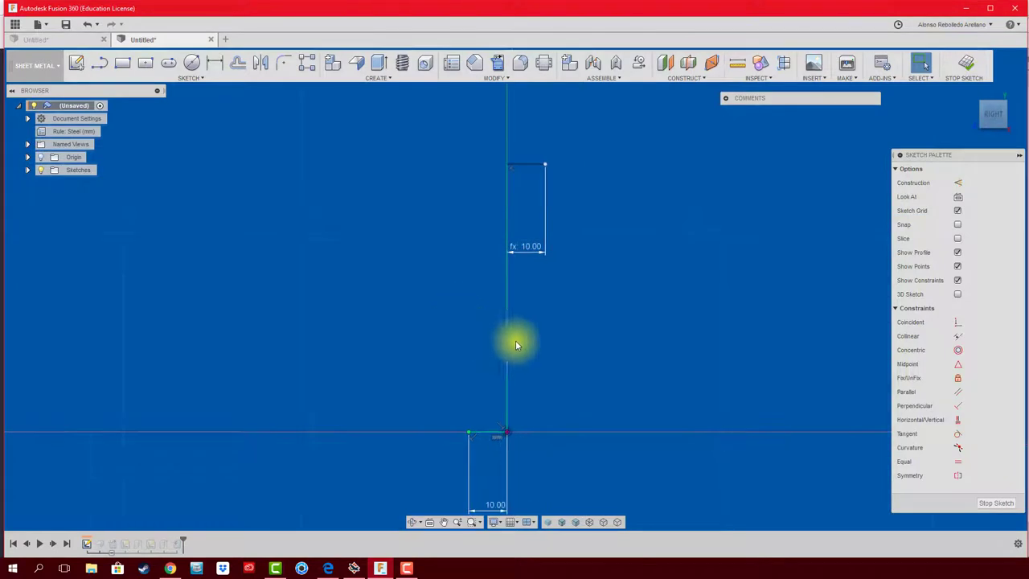
pyautogui.click(964, 65)
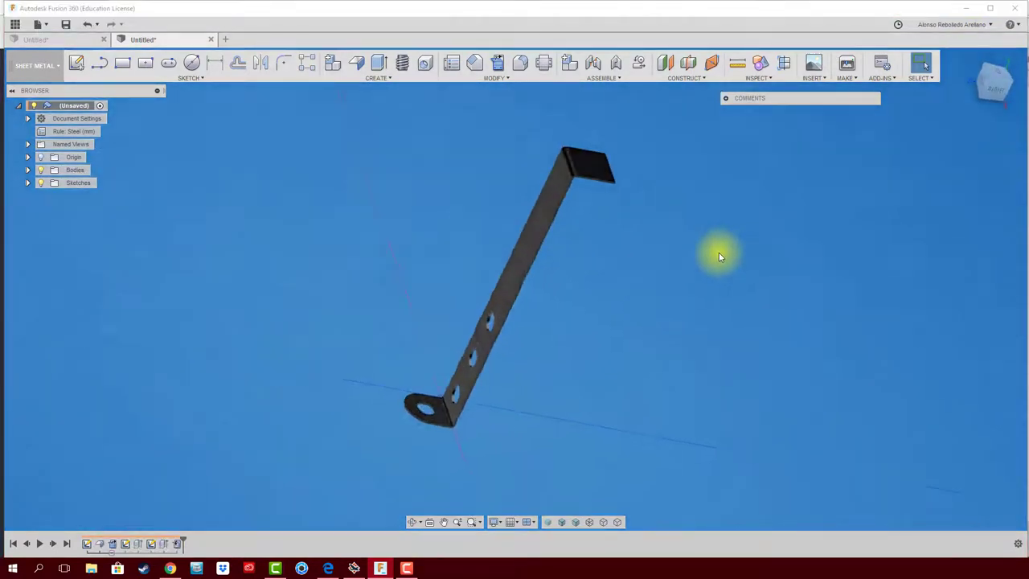
pyautogui.moveTo(719, 255)
pyautogui.keyDown('shift'); pyautogui.mouseDown(button='middle')
pyautogui.moveTo(552, 287)
pyautogui.moveTo(251, 212)
pyautogui.mouseUp(button='middle'); pyautogui.keyUp('shift')
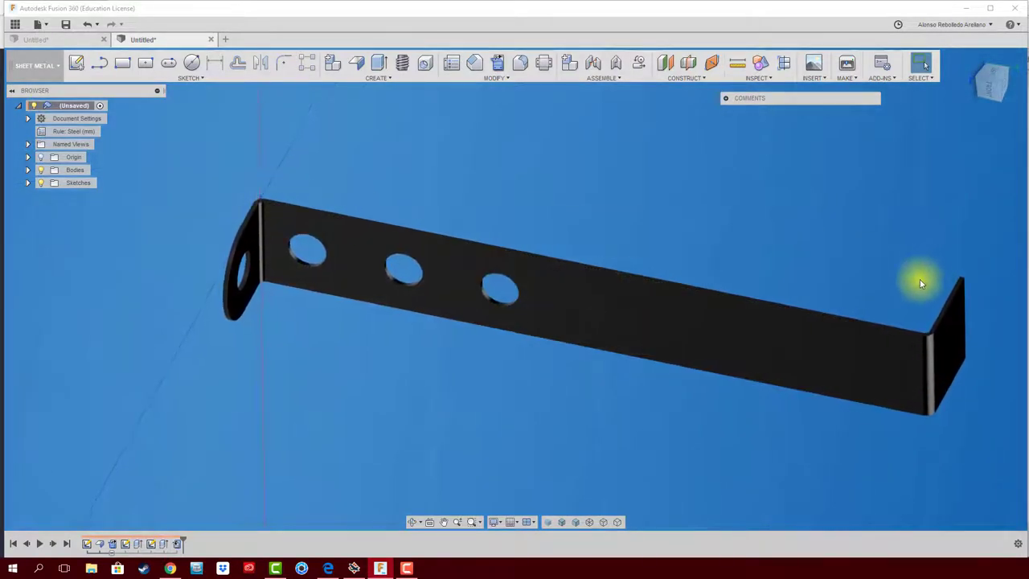
pyautogui.moveTo(920, 279)
pyautogui.keyDown('shift'); pyautogui.mouseDown(button='middle')
pyautogui.moveTo(585, 307)
pyautogui.moveTo(524, 336)
pyautogui.mouseUp(button='middle'); pyautogui.keyUp('shift')
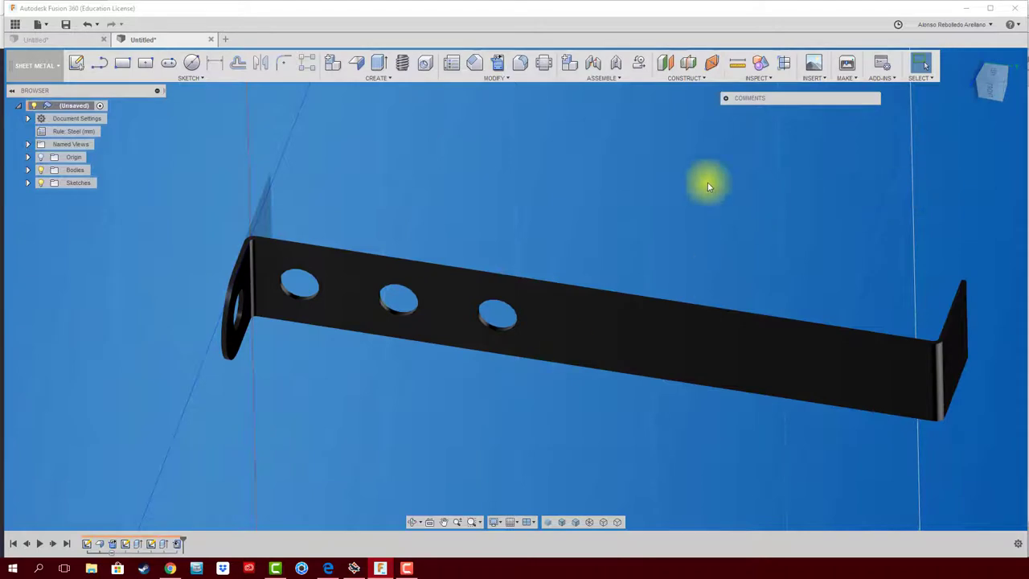
# - Unfold the bent bracket, keeping the main strip face fixed
pyautogui.click(500, 62)
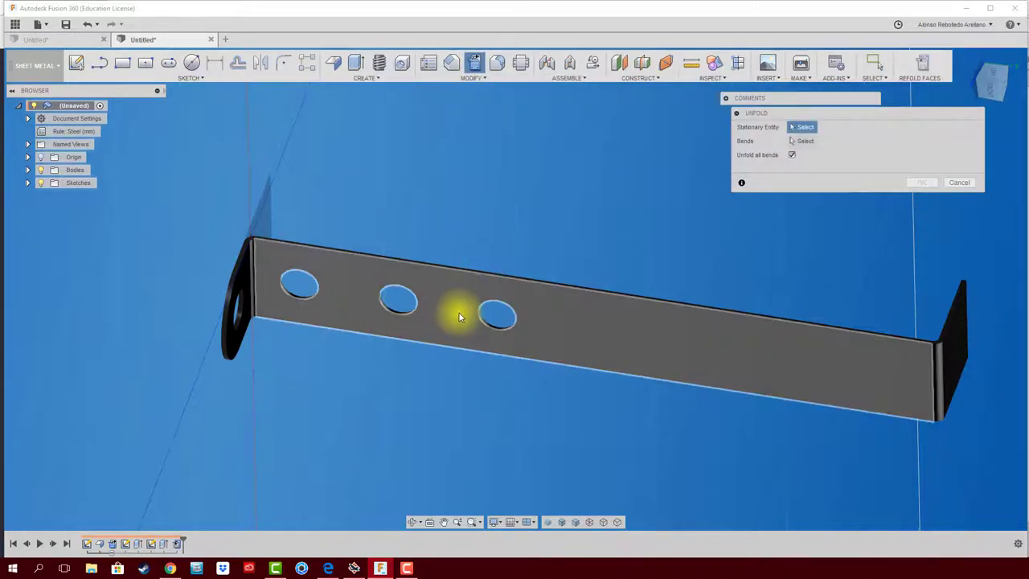
pyautogui.click(459, 313)
pyautogui.click(917, 184)
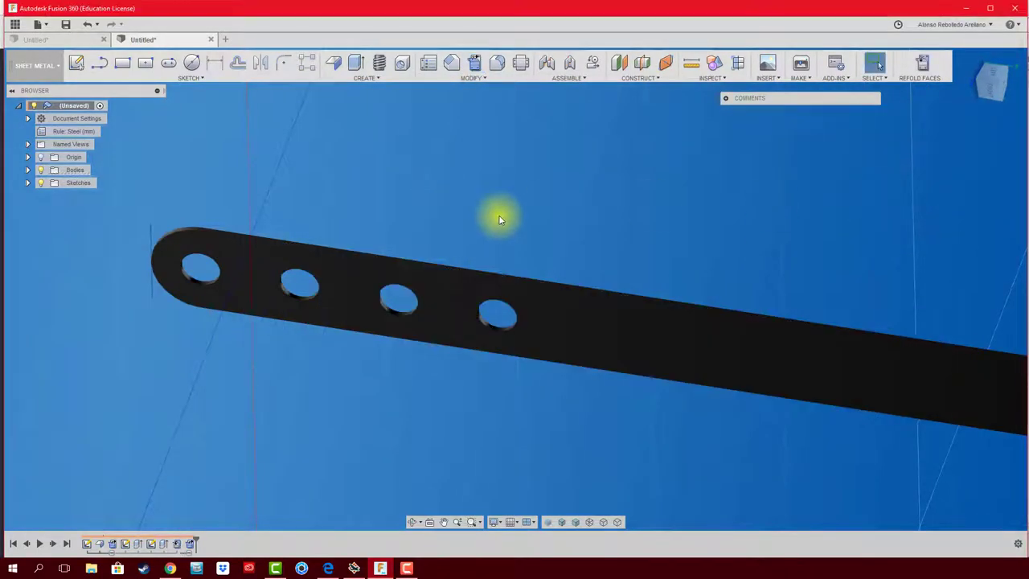
# - Sketch a centre-diameter circle on the flat face over the fourth hole
pyautogui.click(191, 63)
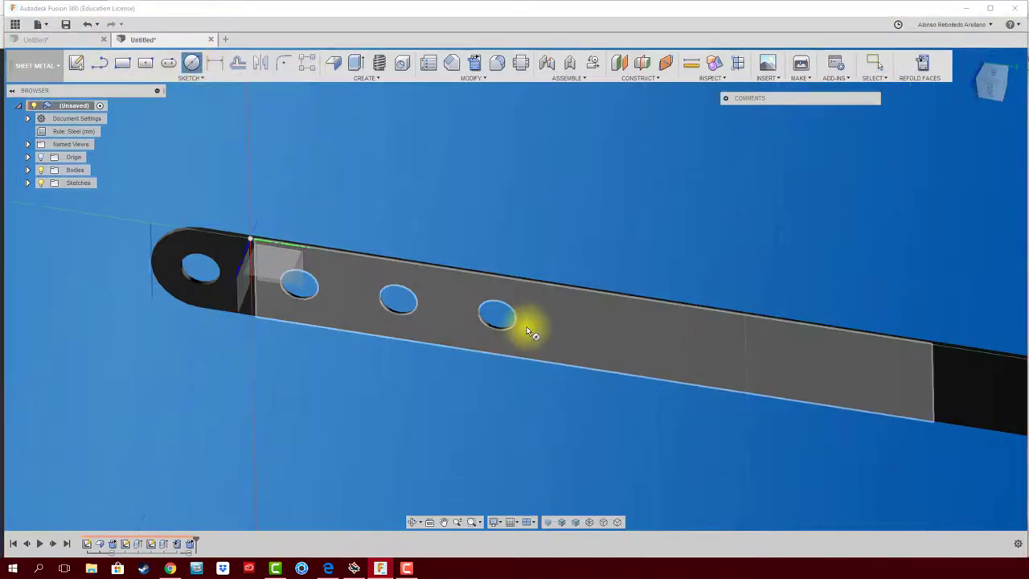
pyautogui.click(523, 325)
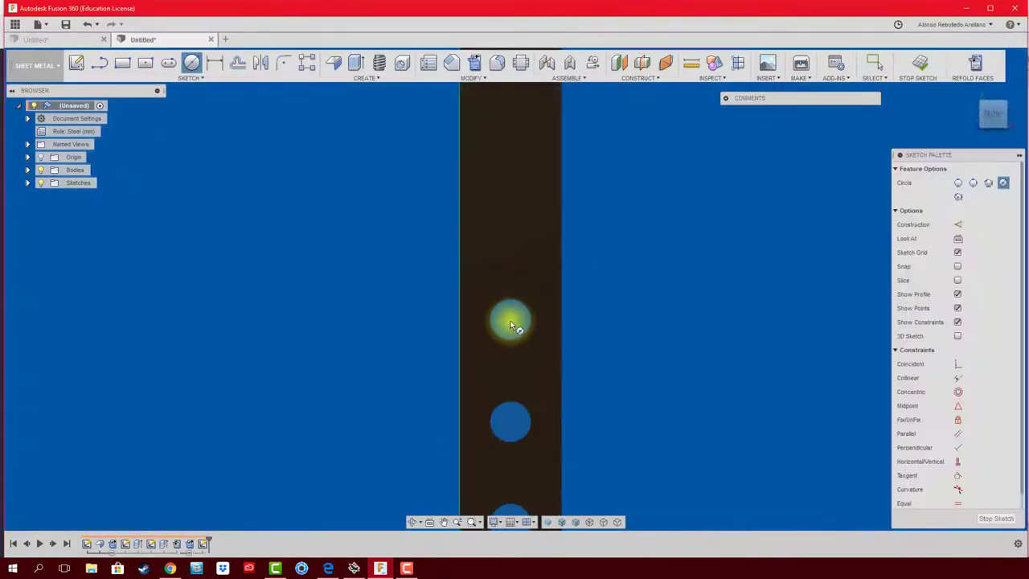
pyautogui.click(511, 320)
pyautogui.click(558, 313)
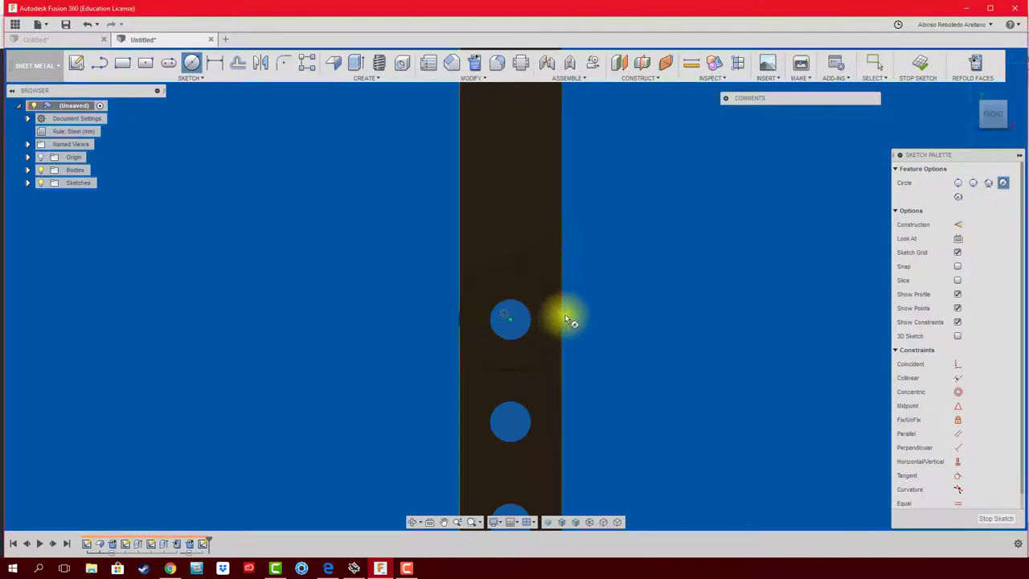
pyautogui.moveTo(625, 318)
pyautogui.keyDown('shift'); pyautogui.mouseDown(button='middle')
pyautogui.moveTo(582, 367)
pyautogui.moveTo(529, 403)
pyautogui.moveTo(447, 299)
pyautogui.moveTo(466, 411)
pyautogui.mouseUp(button='middle'); pyautogui.keyUp('shift')
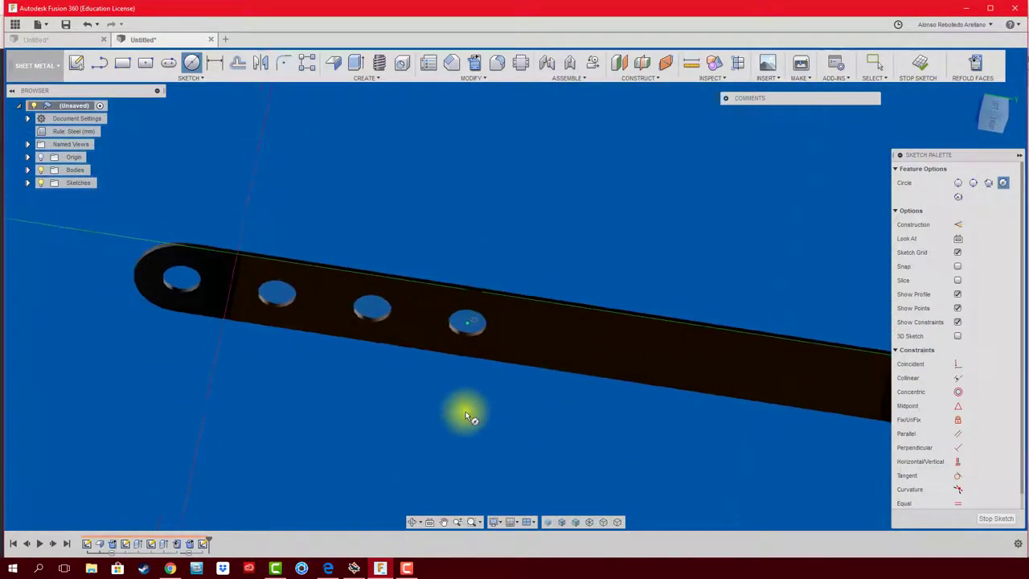
pyautogui.press('Escape')
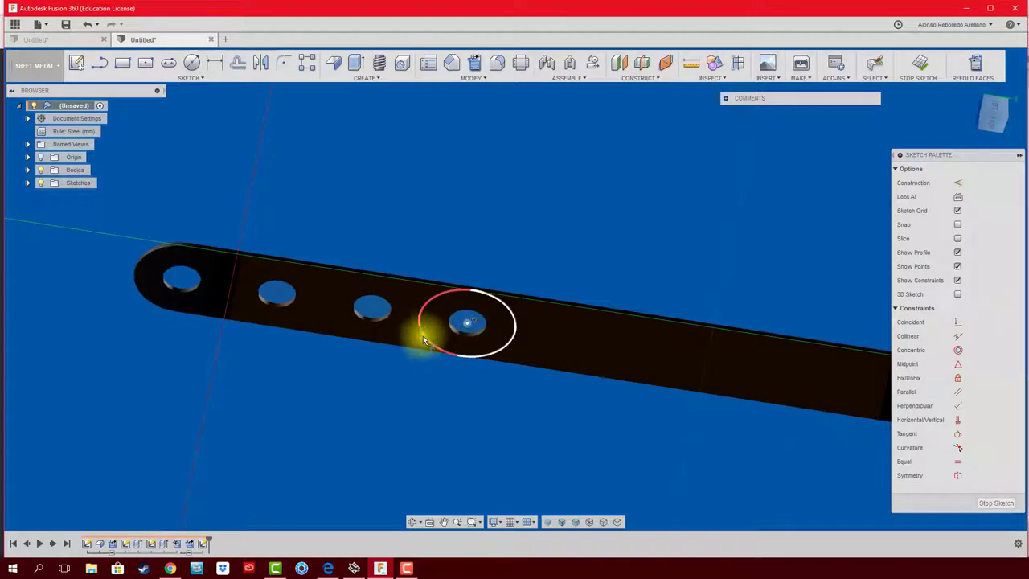
# - Extrude-cut away the excess strip profiles beyond the new circle
pyautogui.moveTo(423, 336)
pyautogui.keyDown('shift'); pyautogui.mouseDown(button='middle')
pyautogui.moveTo(429, 357)
pyautogui.moveTo(437, 292)
pyautogui.mouseUp(button='middle'); pyautogui.keyUp('shift')
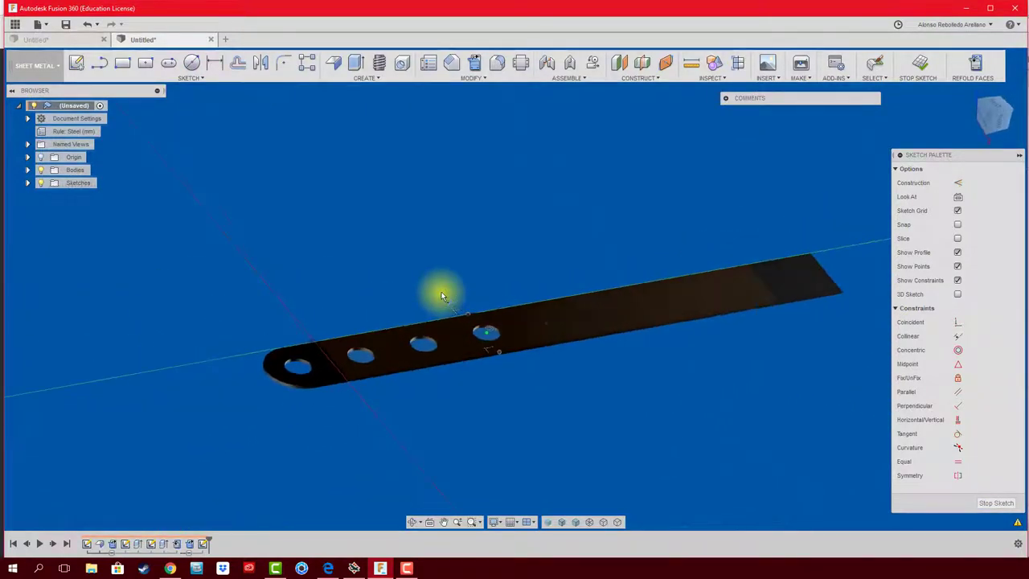
pyautogui.press('e')
pyautogui.click(551, 332)
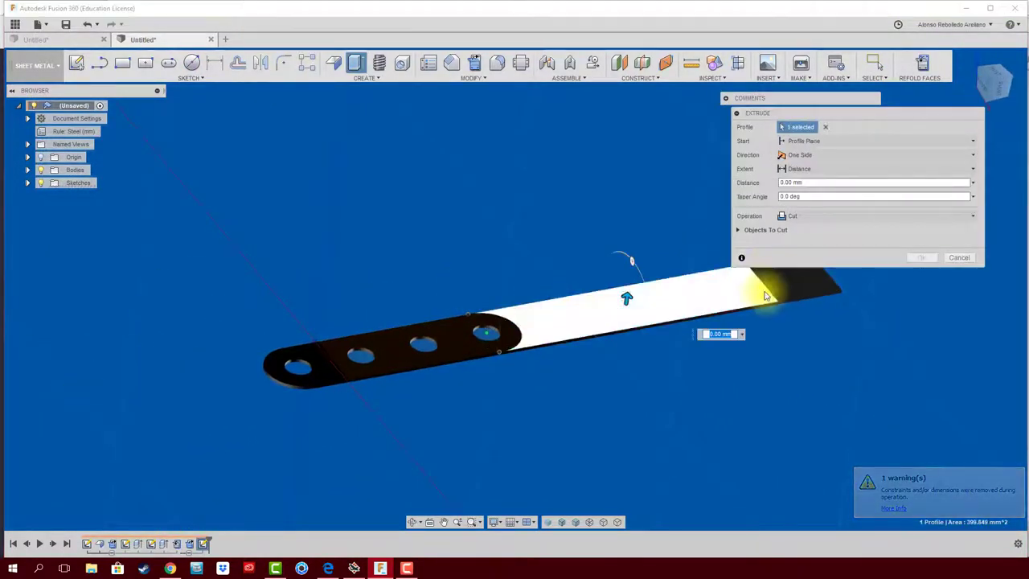
pyautogui.click(771, 287)
pyautogui.keyDown('shift'); pyautogui.moveTo(775, 303); pyautogui.dragTo(751, 299, button='middle'); pyautogui.keyUp('shift')
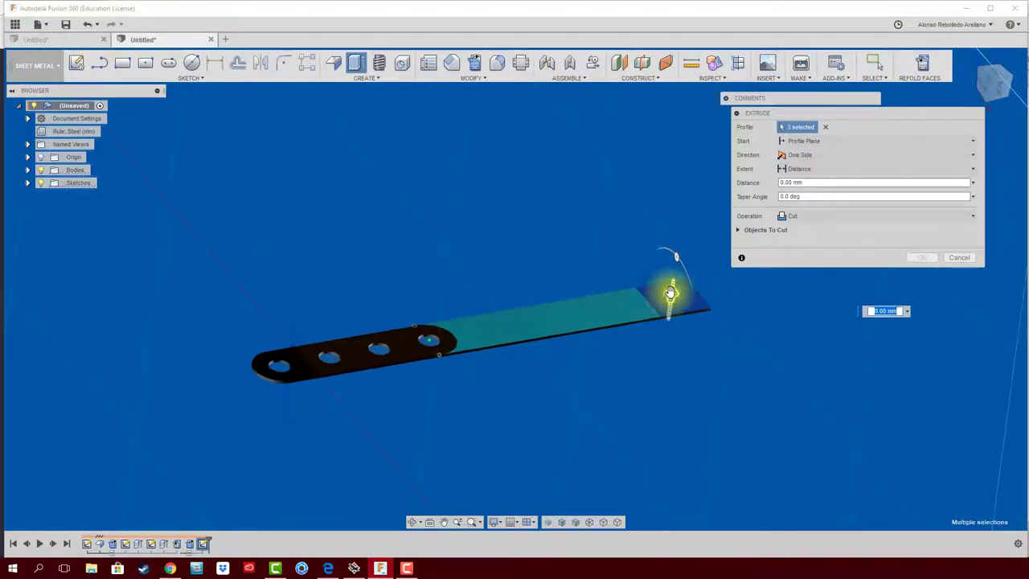
pyautogui.moveTo(666, 292); pyautogui.dragTo(658, 388)
pyautogui.click(932, 257)
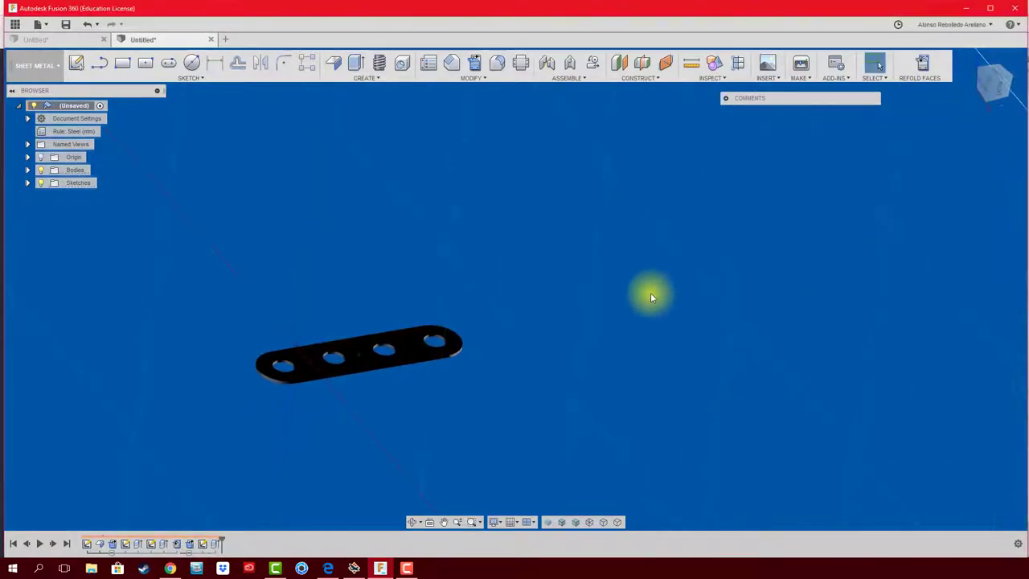
# - Refold the trimmed plate into an L bracket, briefly opening and closing the Create menu
pyautogui.click(920, 68)
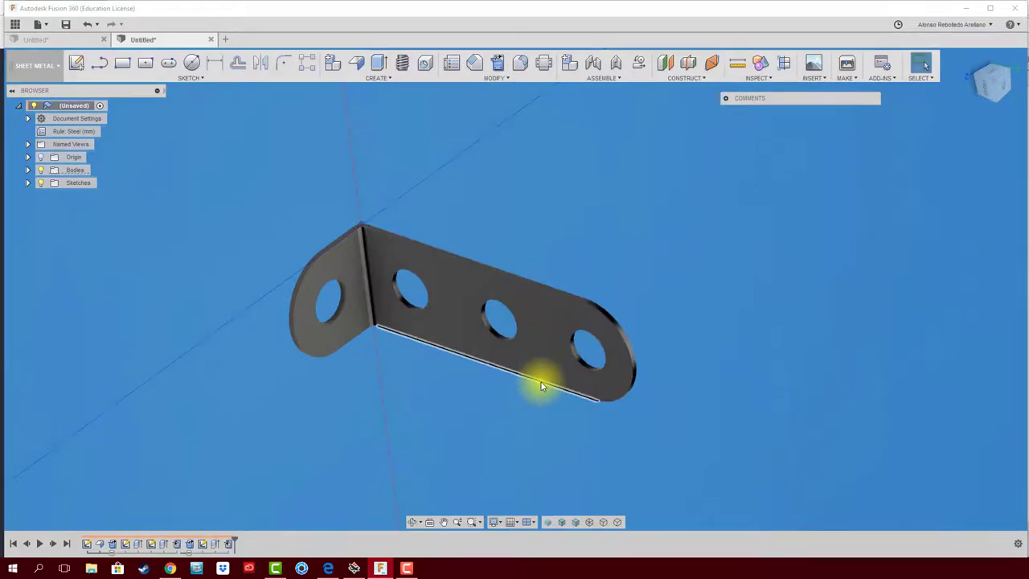
pyautogui.click(389, 78)
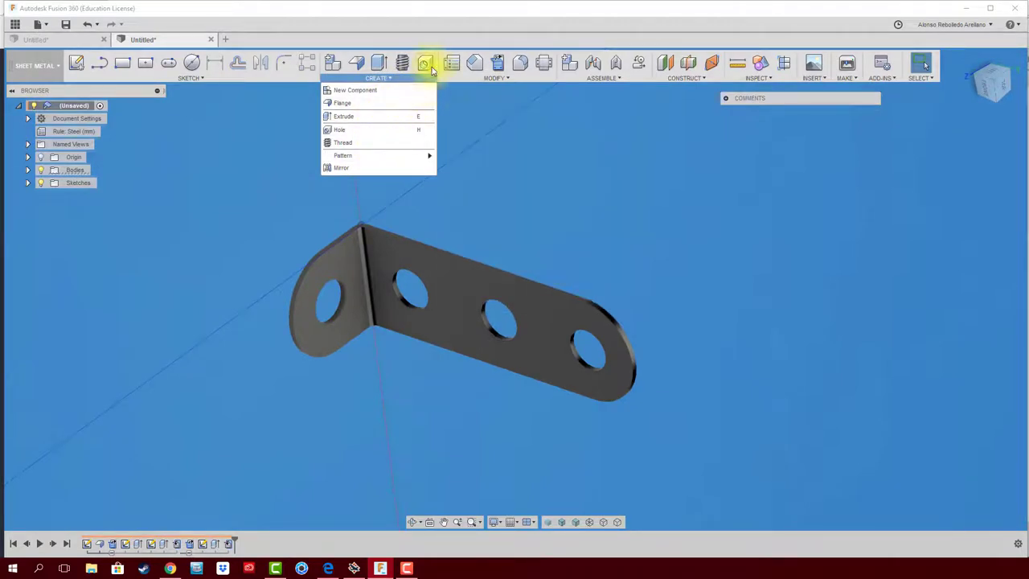
pyautogui.click(669, 229)
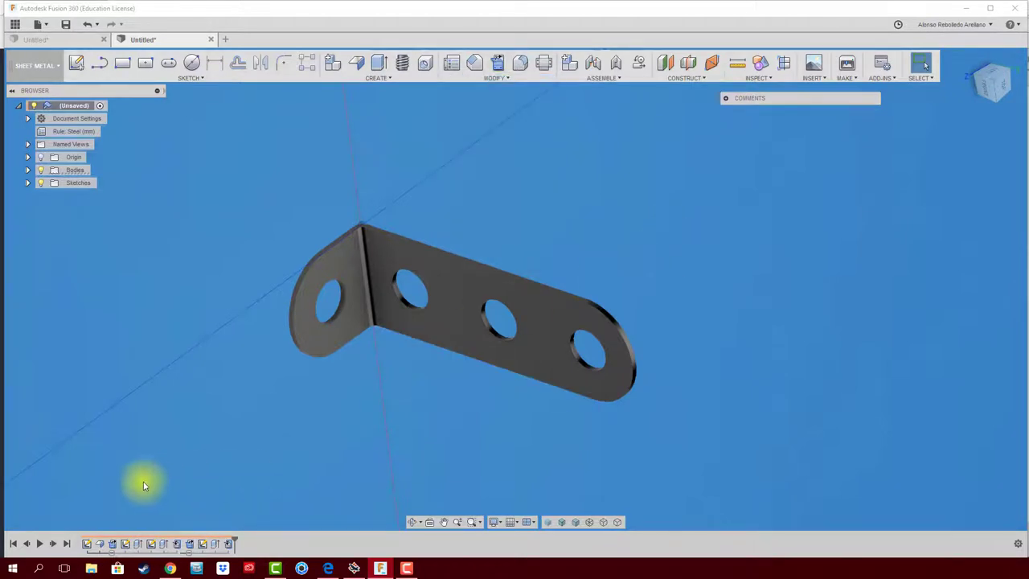
# - Edit the original profile sketch, raising the vertical line's top point to lengthen the leg, and rebuild
pyautogui.click(91, 546)
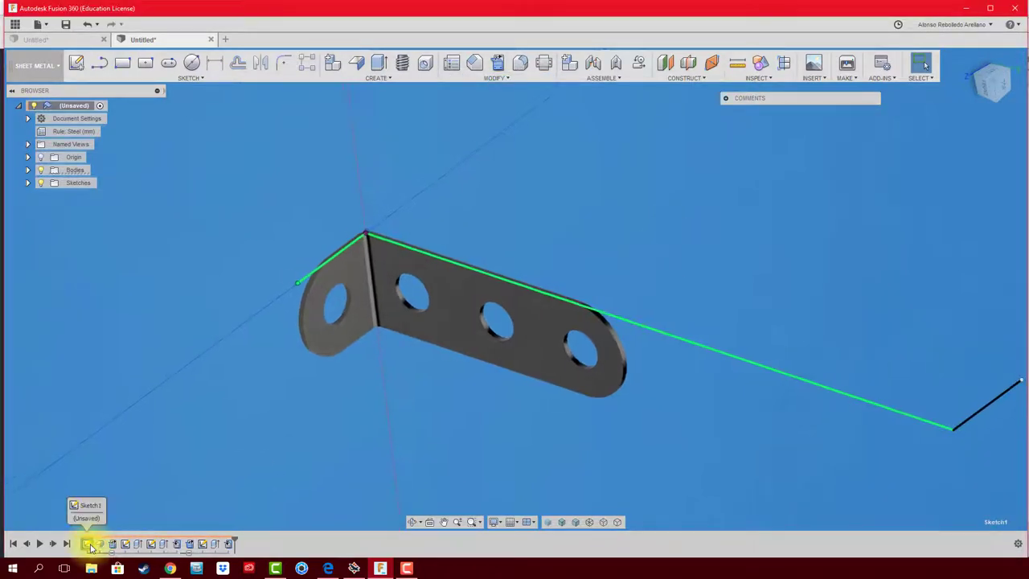
pyautogui.rightClick(91, 545)
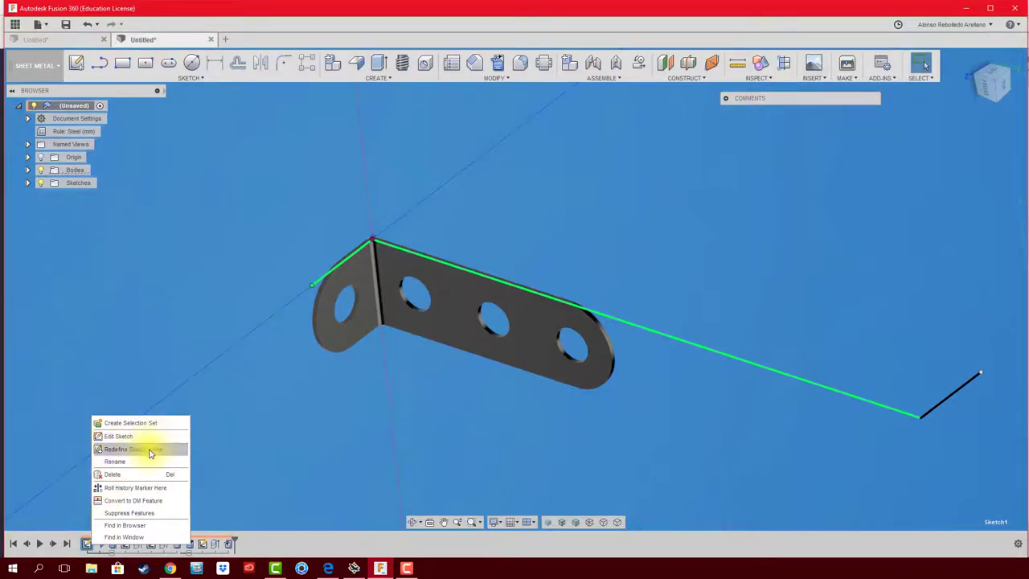
pyautogui.click(133, 436)
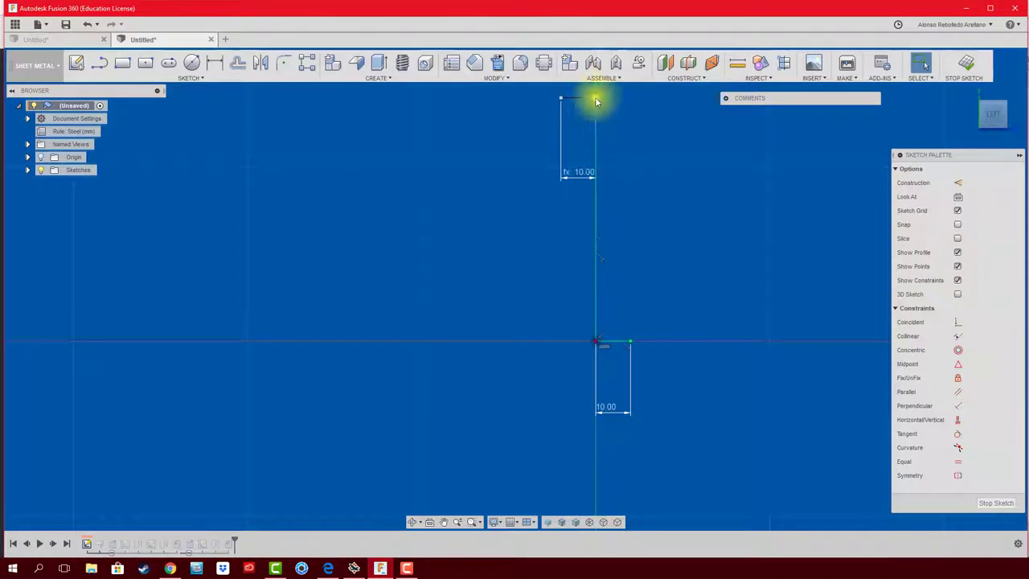
pyautogui.moveTo(596, 102); pyautogui.dragTo(595, 163)
pyautogui.moveTo(597, 281); pyautogui.dragTo(597, 284)
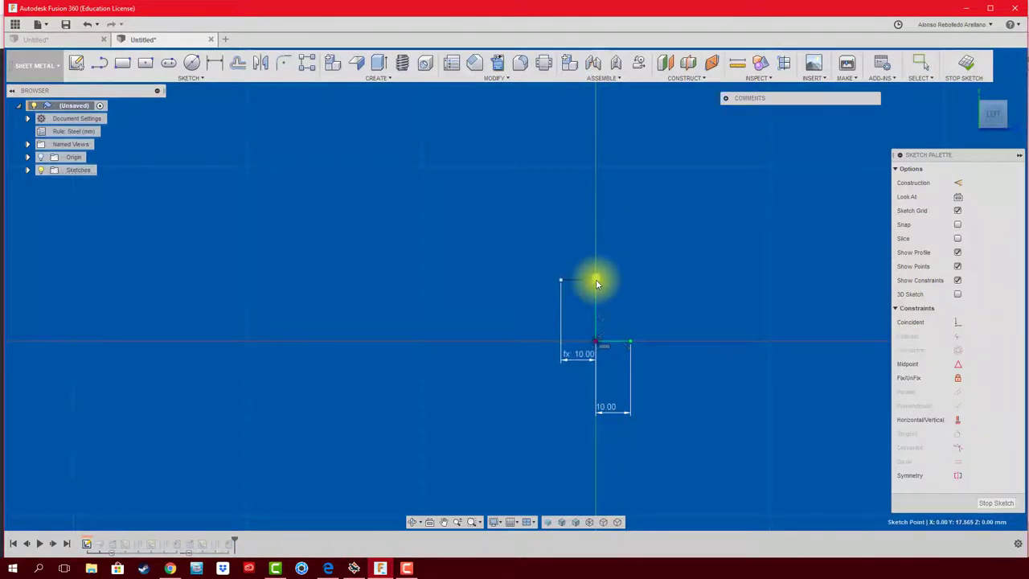
pyautogui.click(967, 64)
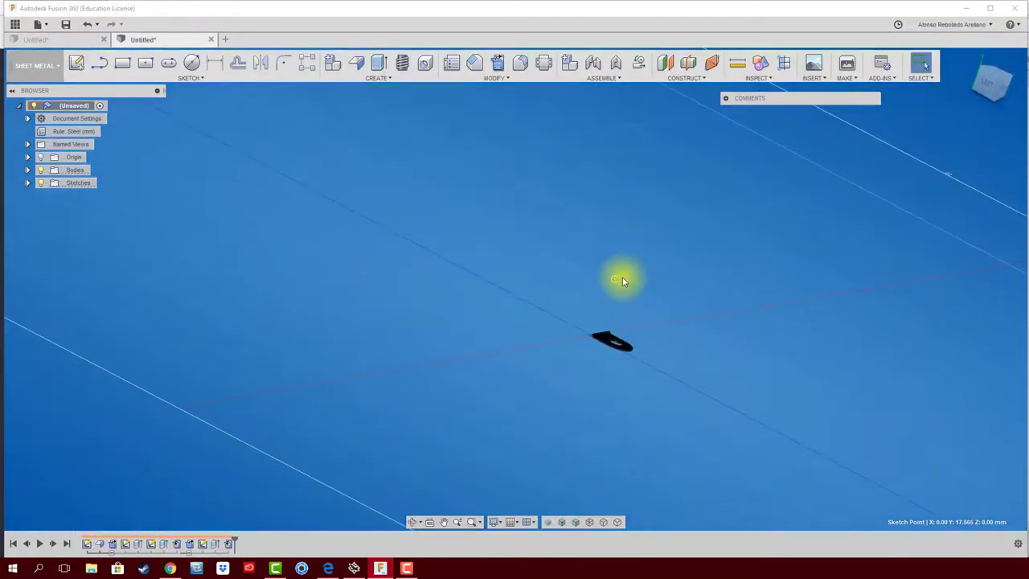
pyautogui.click(617, 276)
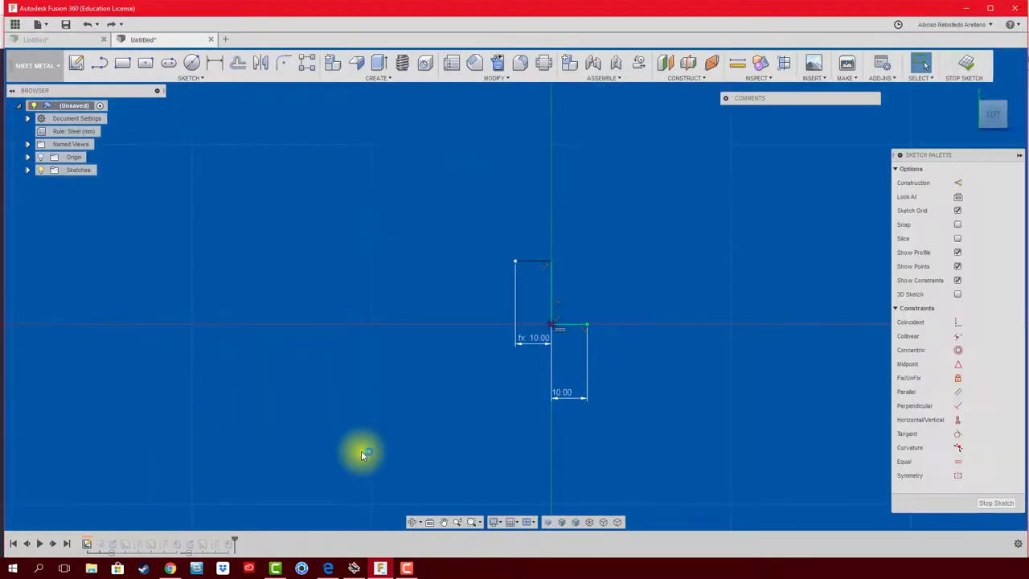
pyautogui.moveTo(553, 262); pyautogui.dragTo(553, 200)
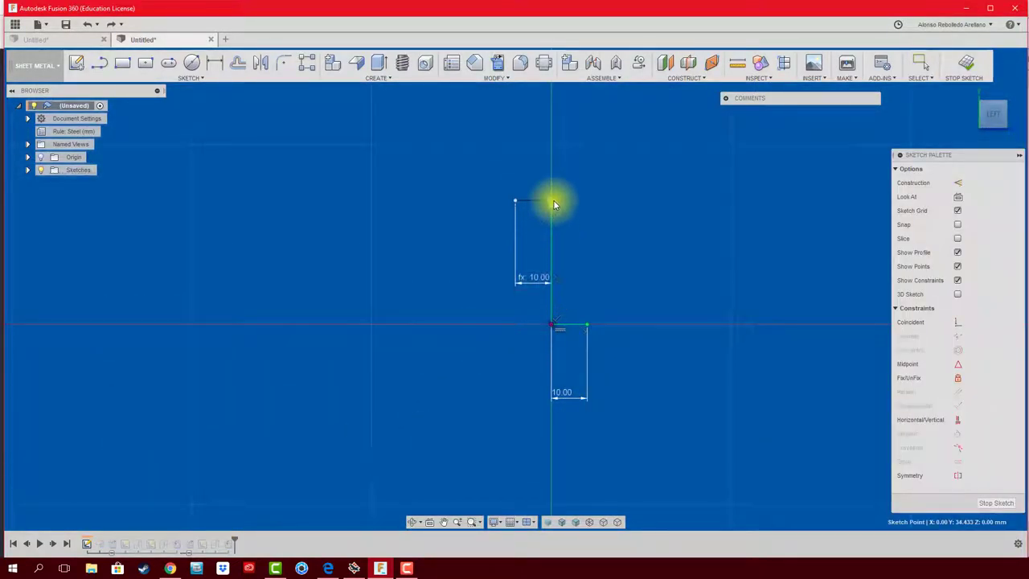
pyautogui.click(966, 68)
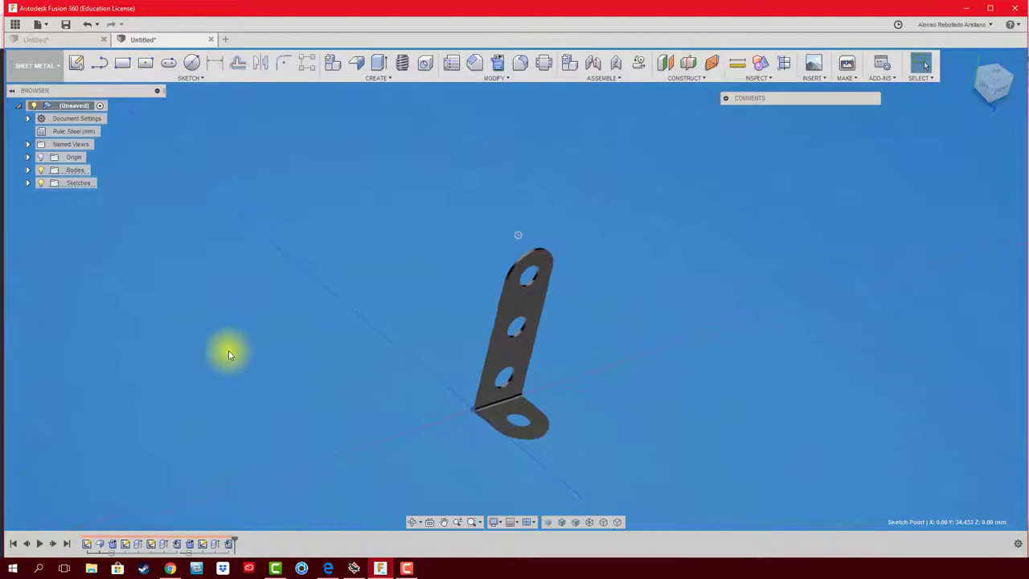
# - Save the bracket as SML4 in JUGUETES › MOTO, then show the Data Panel and Appearance dialog
pyautogui.click(66, 24)
pyautogui.write('SML4')
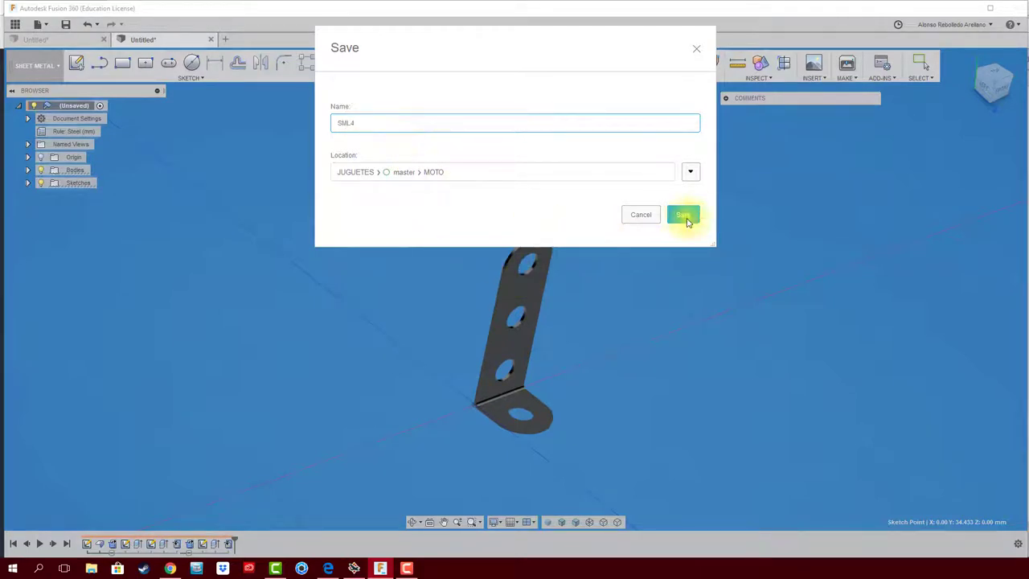
pyautogui.click(684, 214)
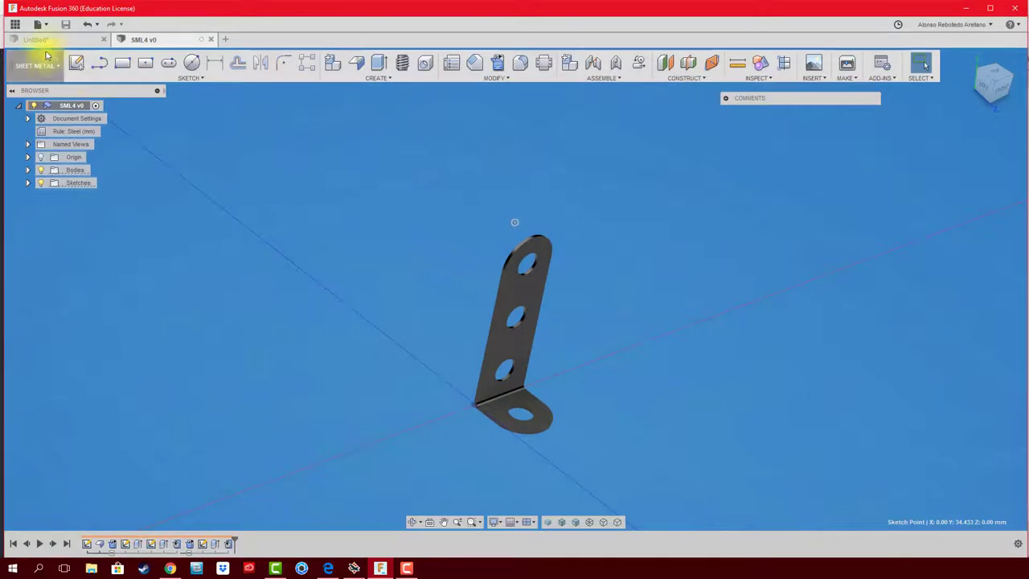
pyautogui.click(12, 25)
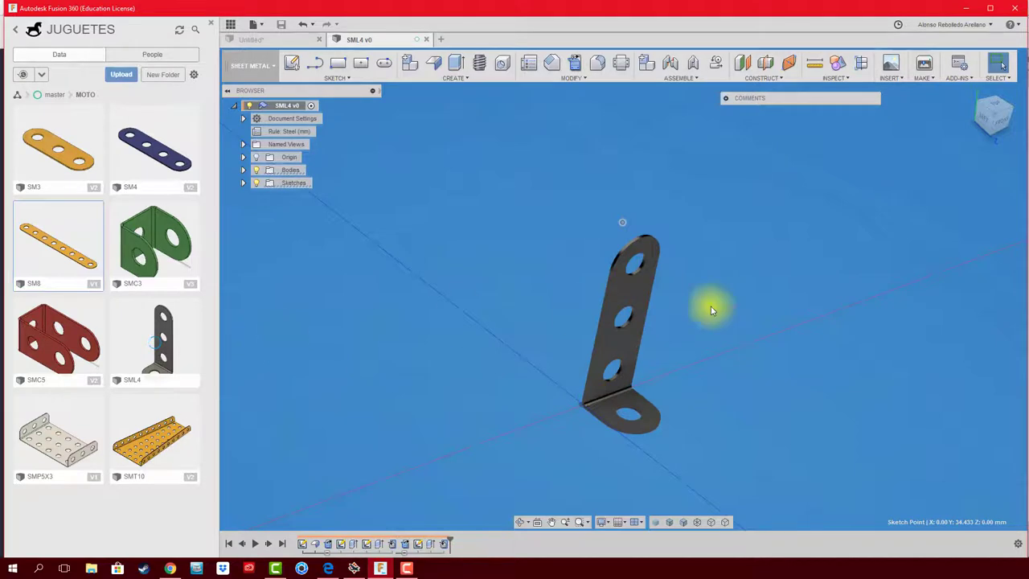
pyautogui.press('a')
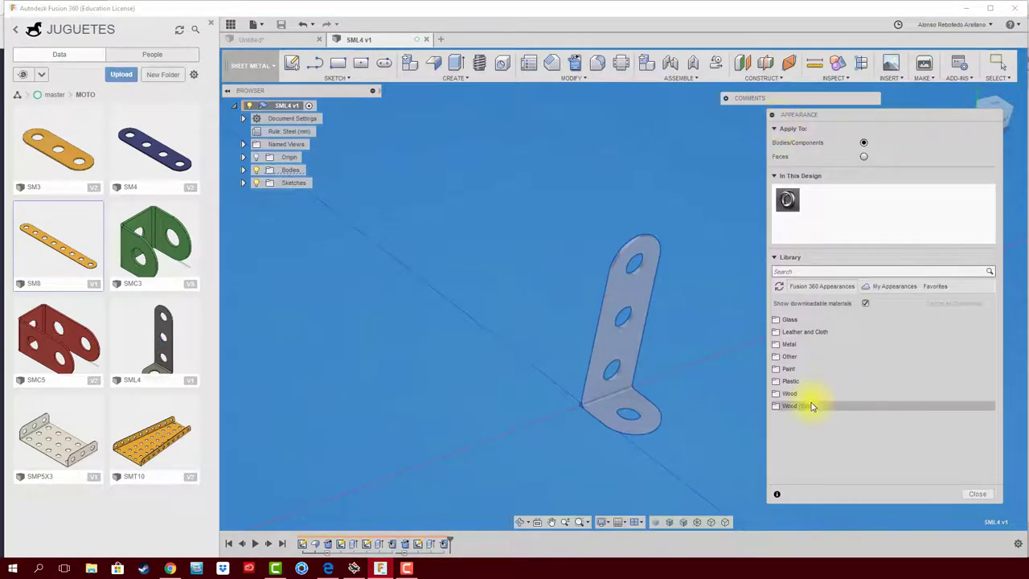
# - Browse the Appearance library's Other, Base Materials, Carbon Fiber, Foam and Environment folders
pyautogui.click(791, 359)
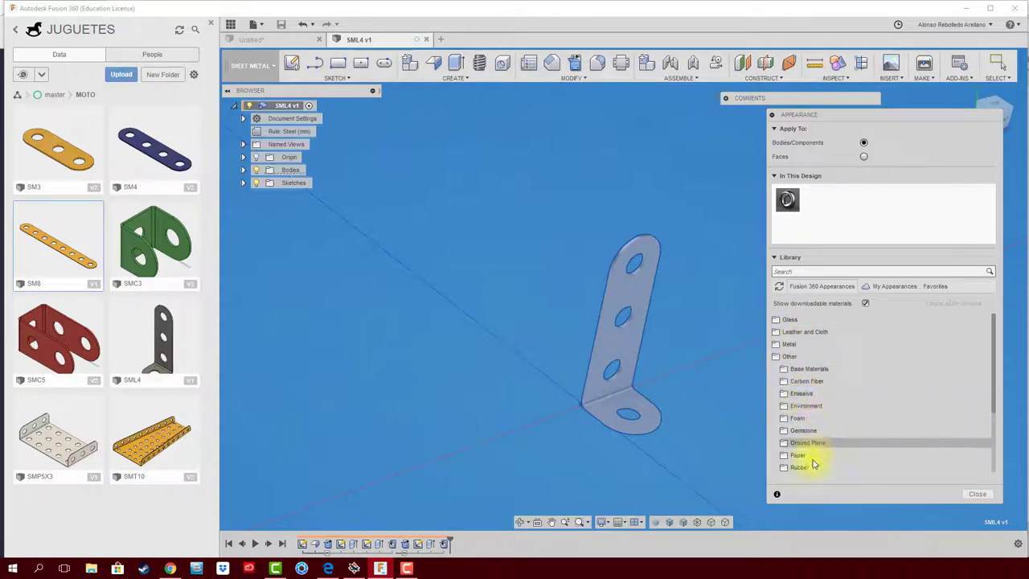
pyautogui.click(809, 368)
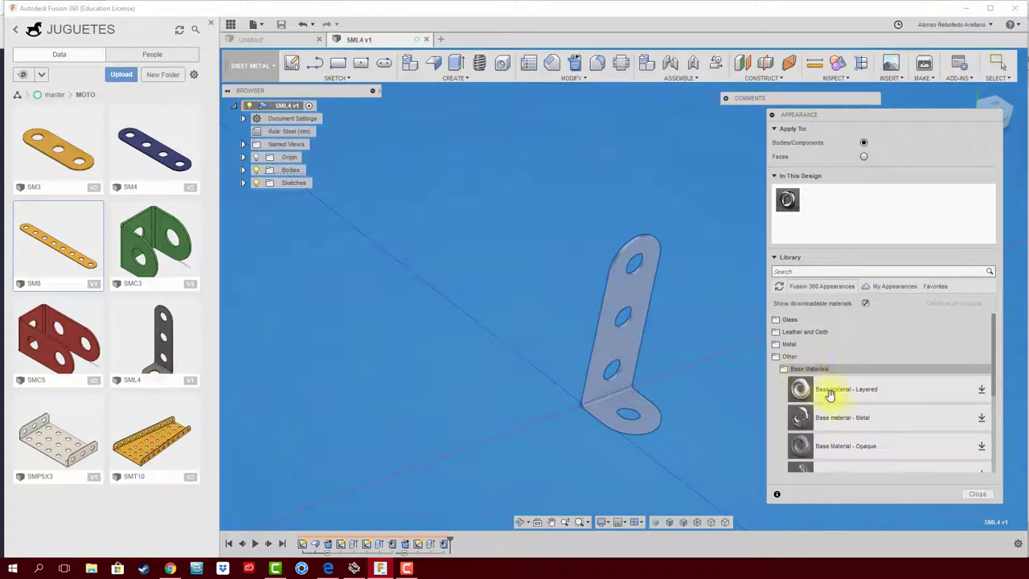
pyautogui.scroll(-3, 830, 394)
pyautogui.scroll(1, 831, 415)
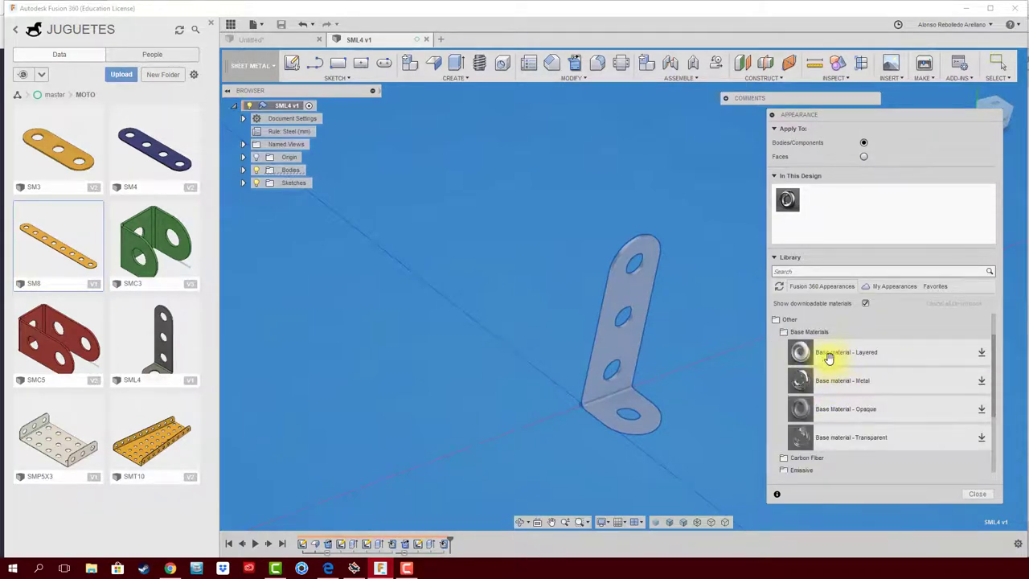
pyautogui.scroll(-1, 828, 357)
pyautogui.click(804, 406)
pyautogui.scroll(-3, 837, 416)
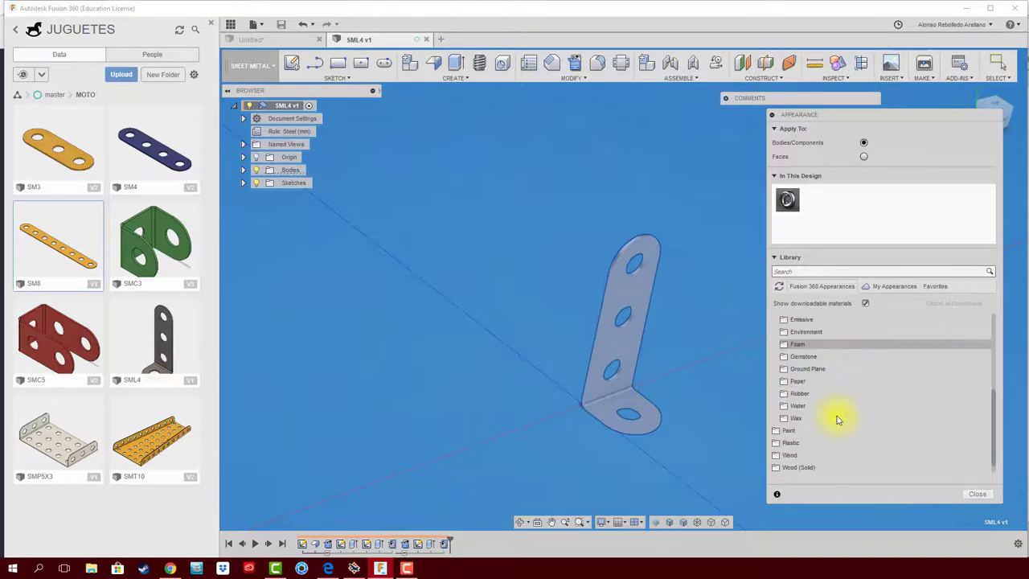
pyautogui.scroll(1, 836, 416)
pyautogui.click(807, 413)
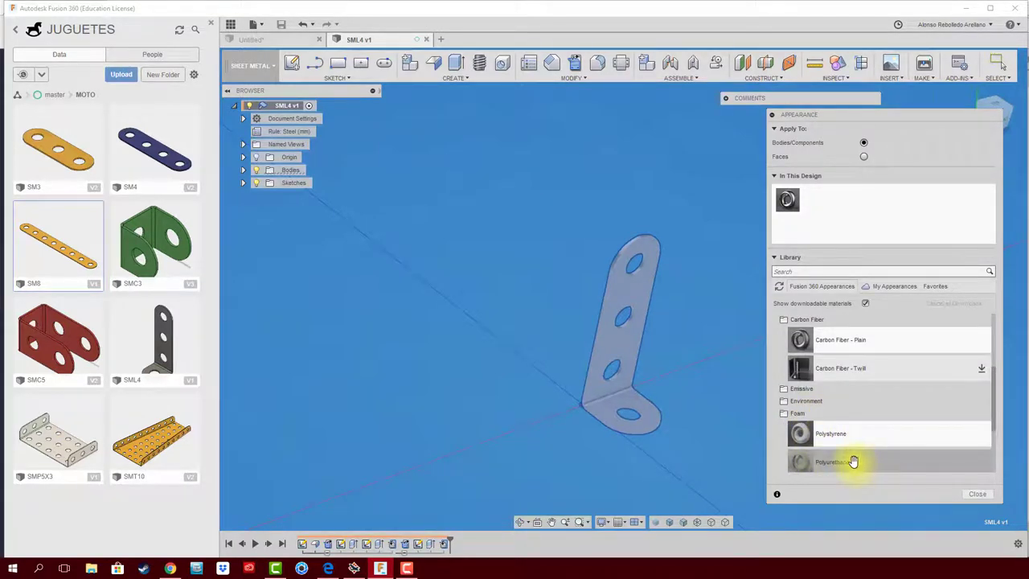
pyautogui.click(812, 402)
pyautogui.scroll(-1, 824, 435)
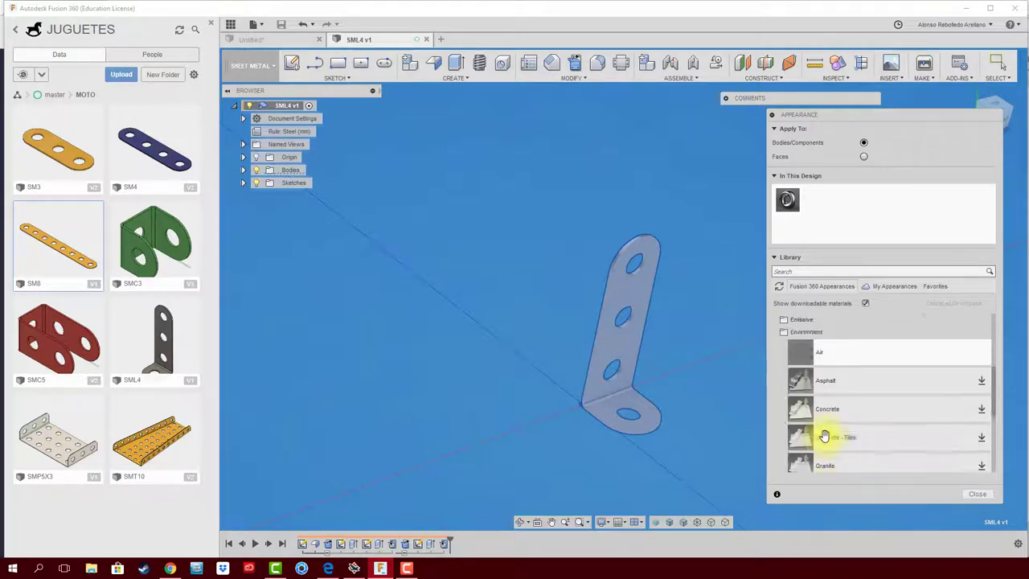
pyautogui.scroll(-2, 824, 435)
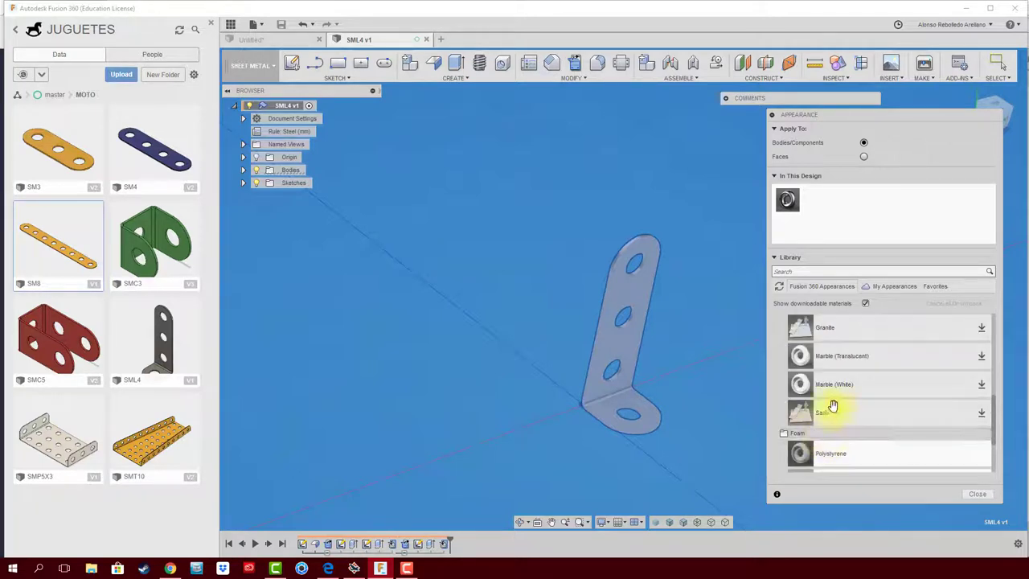
pyautogui.scroll(-3, 826, 410)
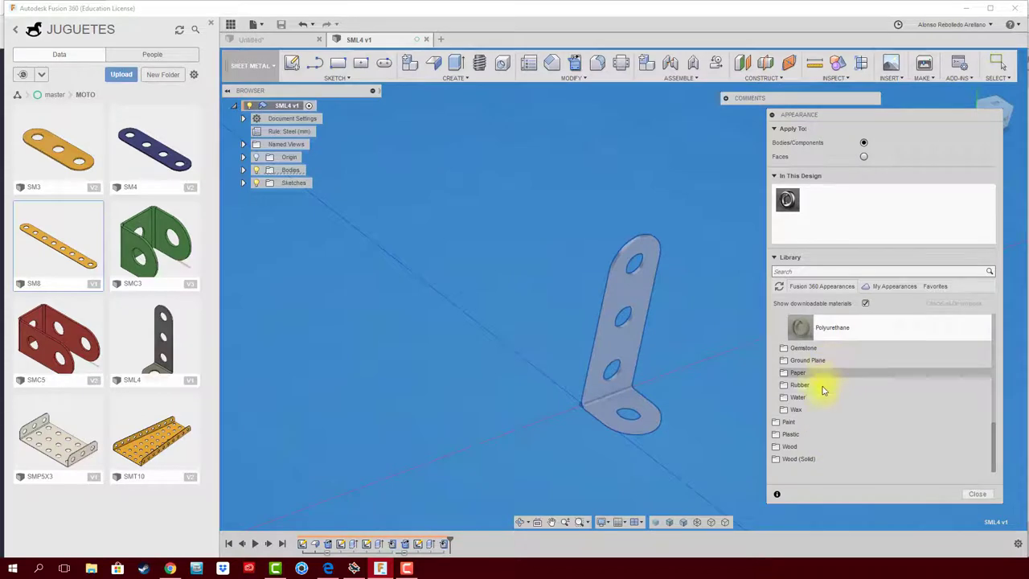
# - Apply Paint › Powder Coat - Rough (Green) to the bracket and save a new version
pyautogui.click(839, 424)
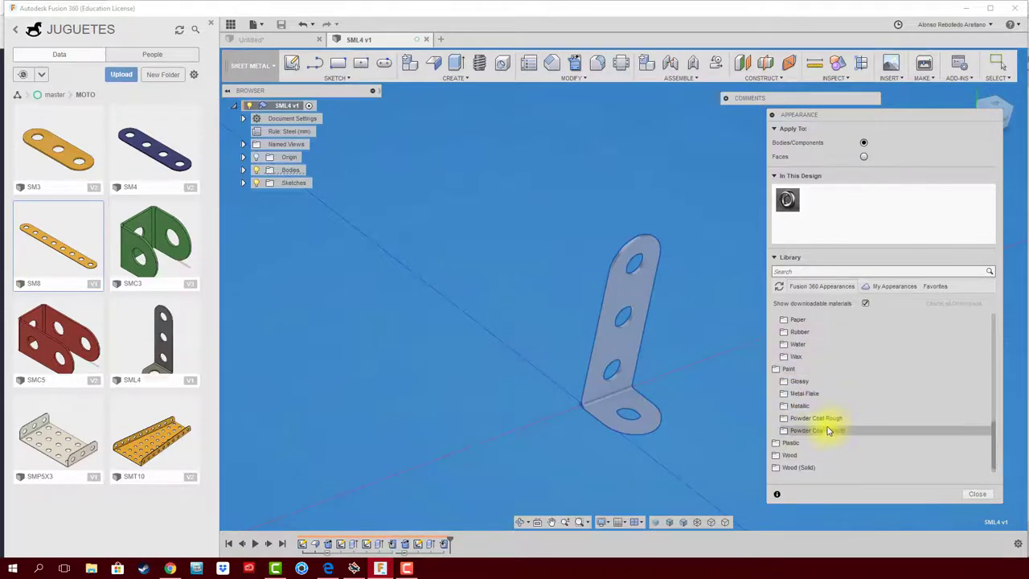
pyautogui.click(854, 420)
pyautogui.scroll(-1, 861, 422)
pyautogui.scroll(-1, 859, 426)
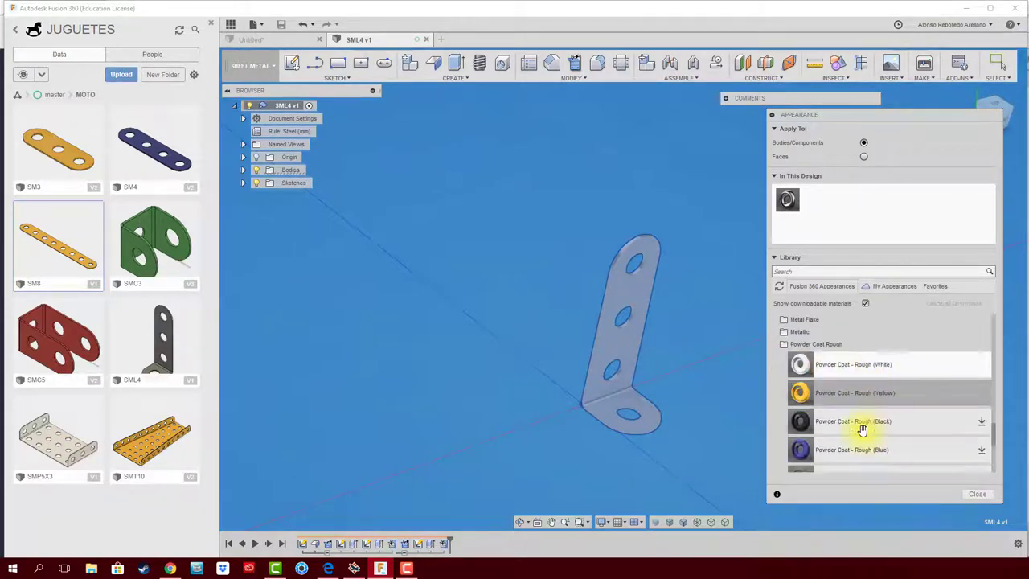
pyautogui.scroll(-1, 862, 430)
pyautogui.scroll(-2, 869, 428)
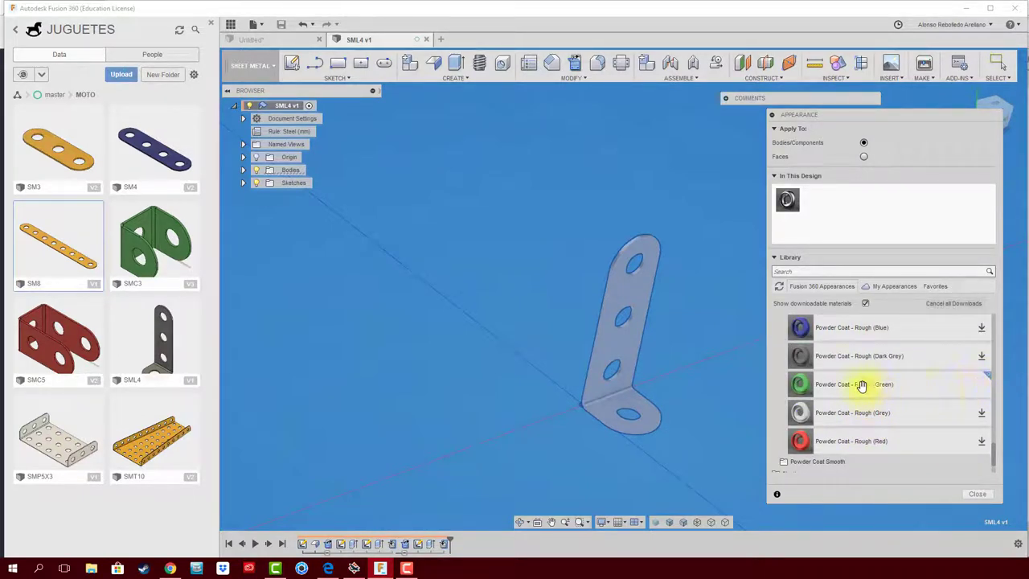
pyautogui.moveTo(852, 386); pyautogui.dragTo(621, 398)
pyautogui.scroll(3, 620, 396)
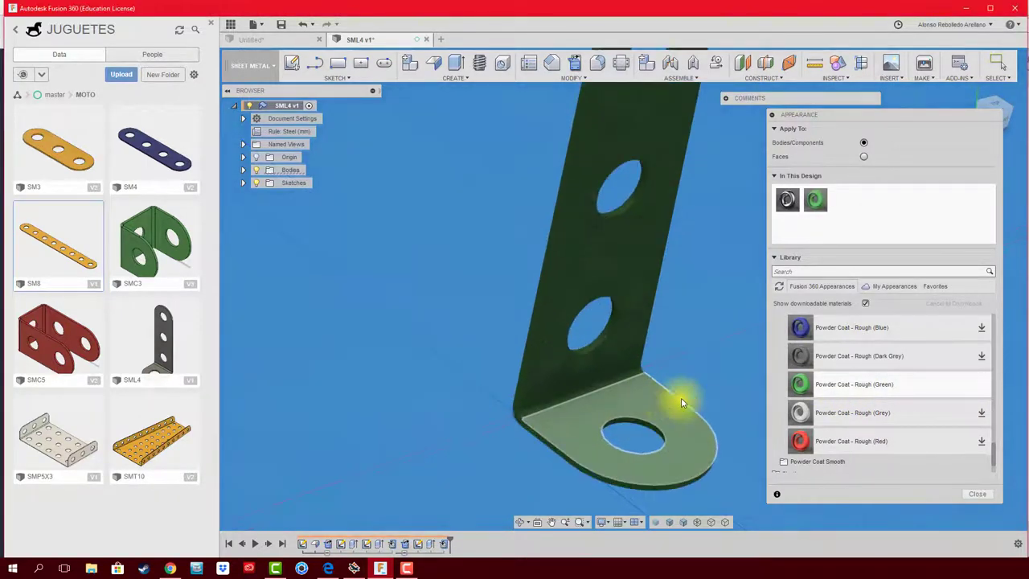
pyautogui.scroll(1, 715, 385)
pyautogui.keyDown('shift'); pyautogui.moveTo(715, 389); pyautogui.dragTo(667, 218, button='middle'); pyautogui.keyUp('shift')
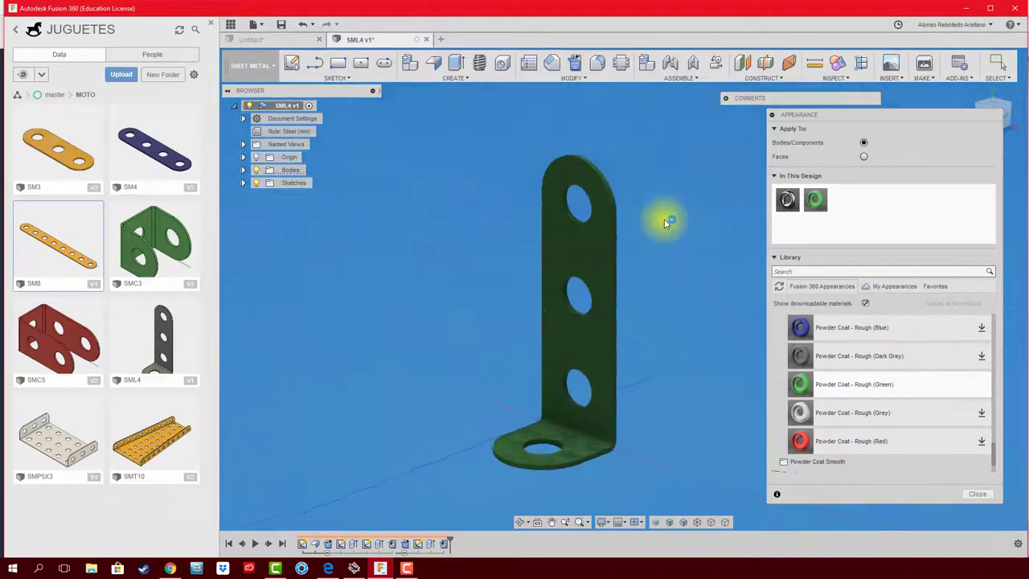
pyautogui.click(282, 26)
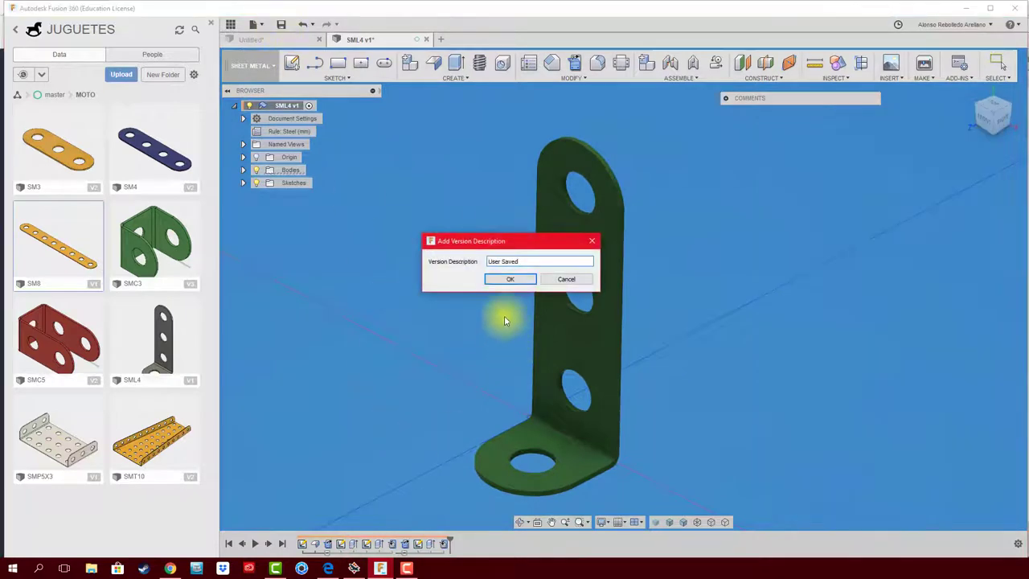
# - Confirm the version description to save SML4 v2, then close its document
pyautogui.click(508, 281)
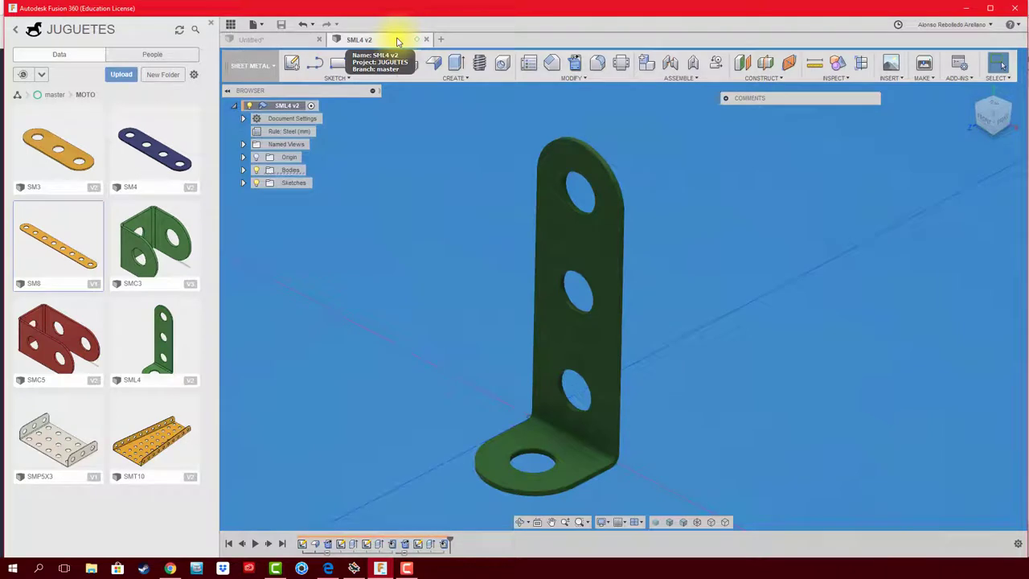
pyautogui.click(426, 40)
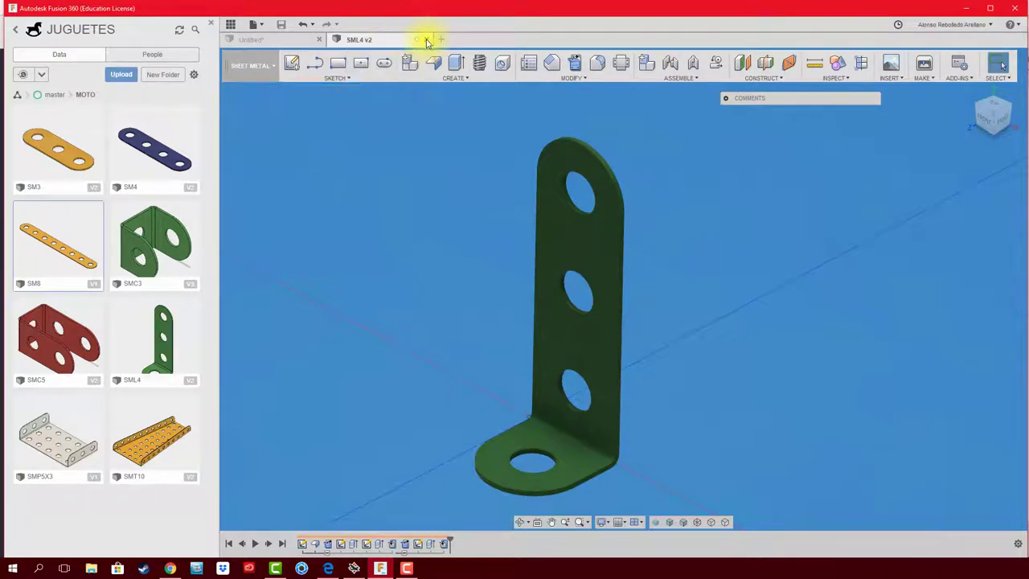
# - Close the Untitled design without saving and switch to the Sheet Metal workspace
pyautogui.click(319, 40)
pyautogui.click(510, 346)
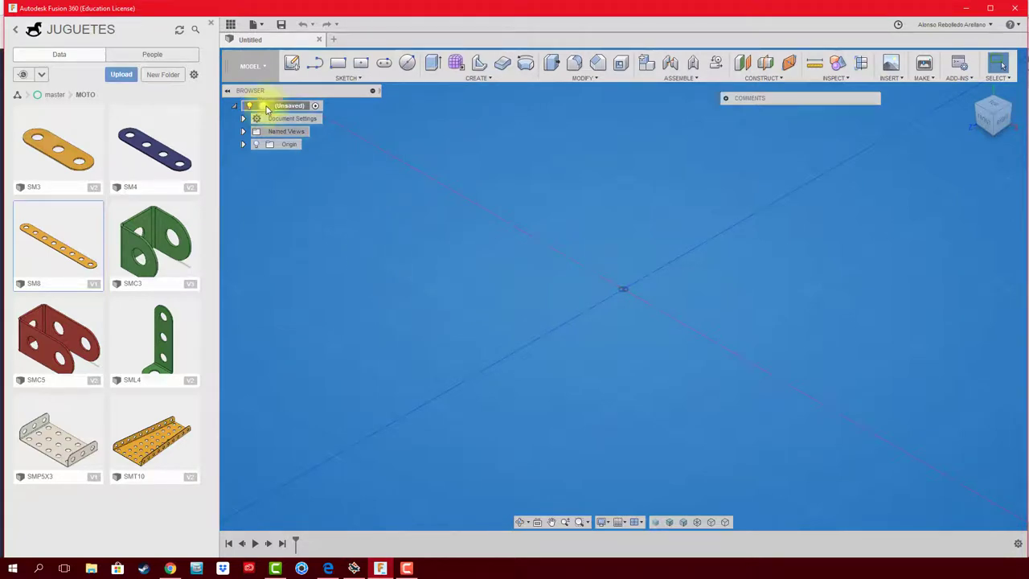
pyautogui.click(250, 66)
pyautogui.click(250, 128)
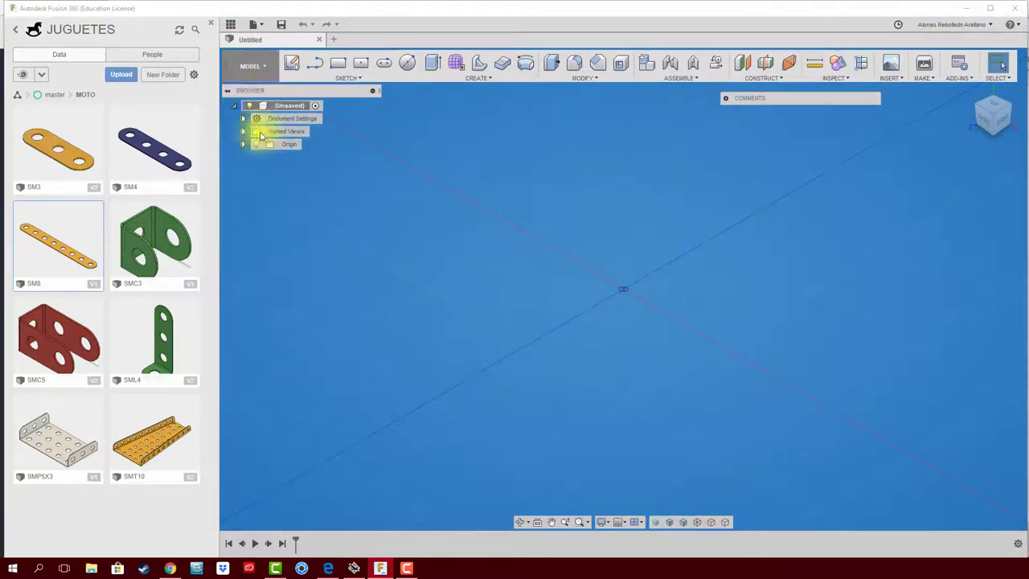
# - Start a sketch on the side origin plane and draw a horizontal line from the origin
pyautogui.click(293, 65)
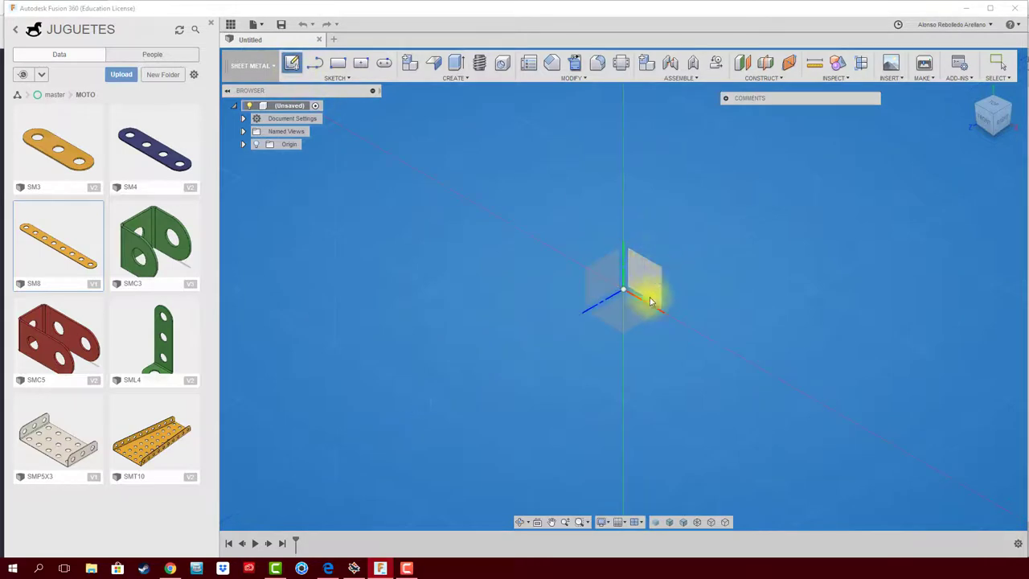
pyautogui.click(602, 283)
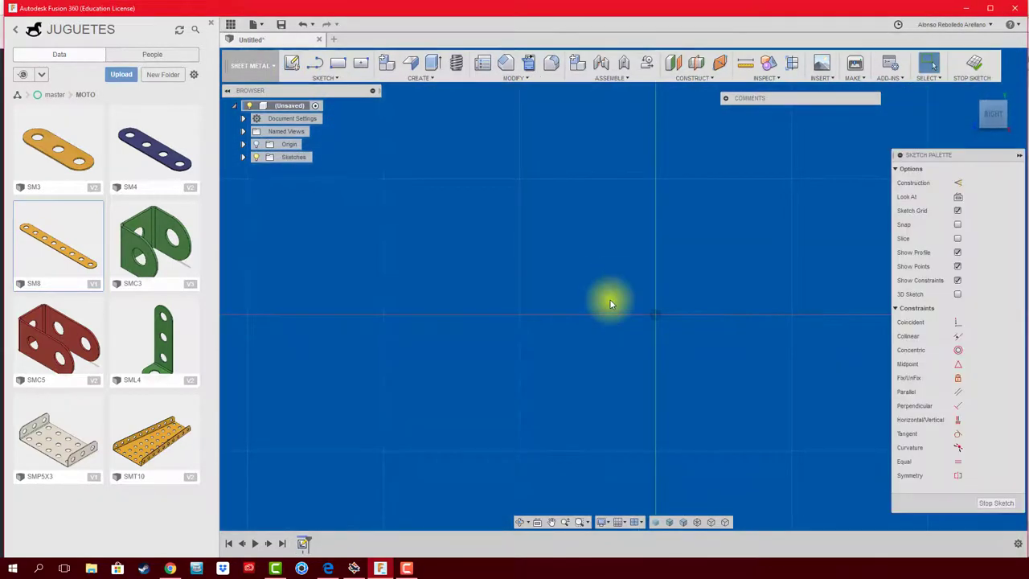
pyautogui.press('a')
pyautogui.click(656, 314)
pyautogui.click(766, 312)
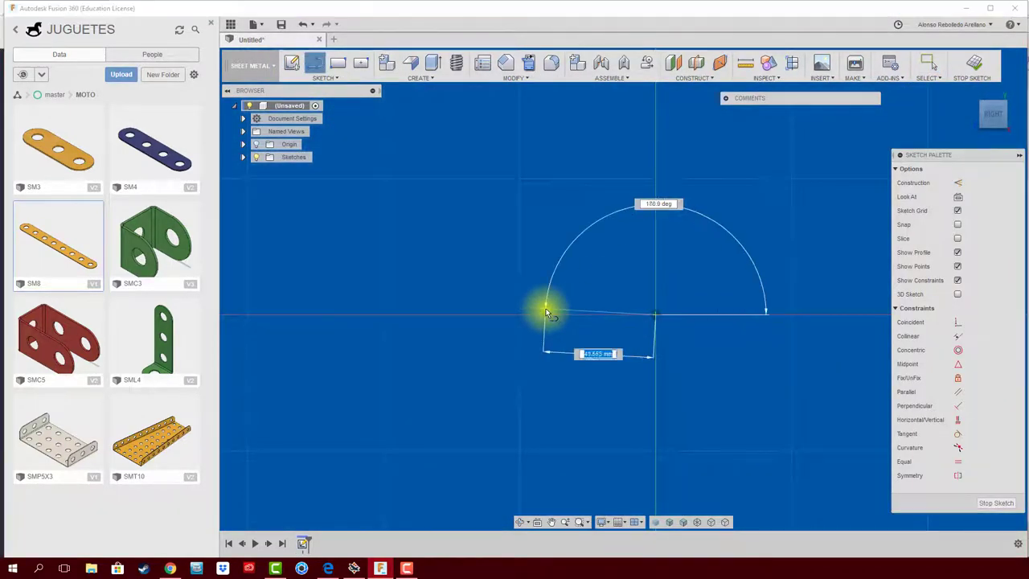
pyautogui.click(546, 313)
pyautogui.press('Escape')
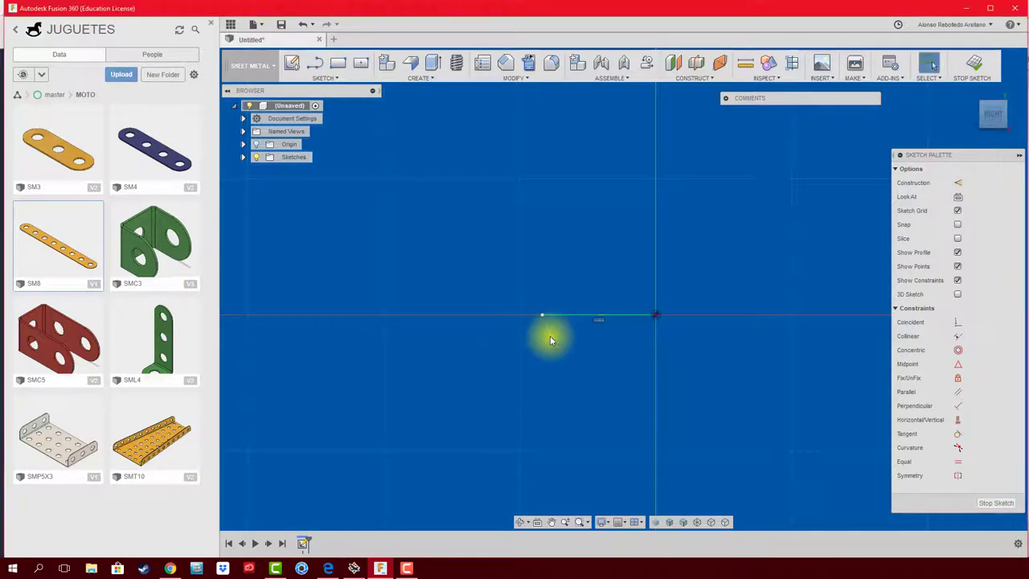
# - Dimension the horizontal line to 10 mm and place a circle centre on it
pyautogui.press('d')
pyautogui.click(592, 314)
pyautogui.click(595, 365)
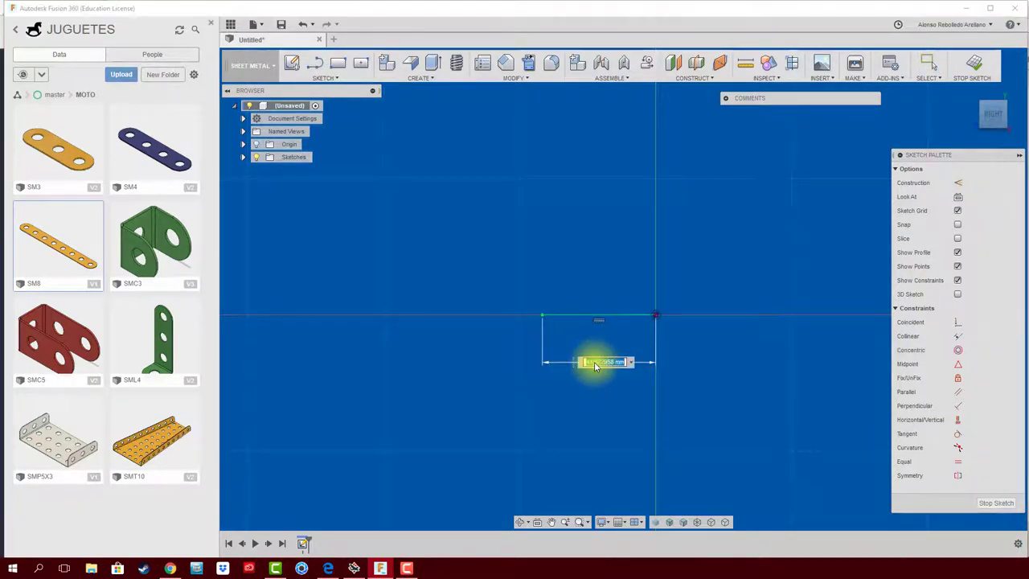
pyautogui.write('10')
pyautogui.press('Return')
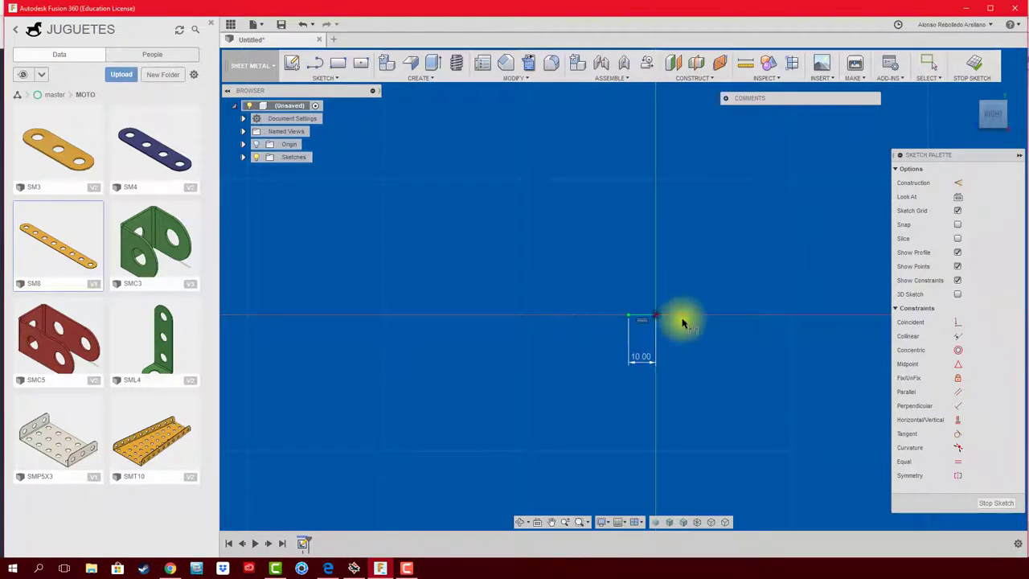
pyautogui.moveTo(682, 317); pyautogui.dragTo(620, 356, button='middle')
pyautogui.scroll(2, 617, 347)
pyautogui.scroll(1, 619, 342)
pyautogui.scroll(1, 622, 346)
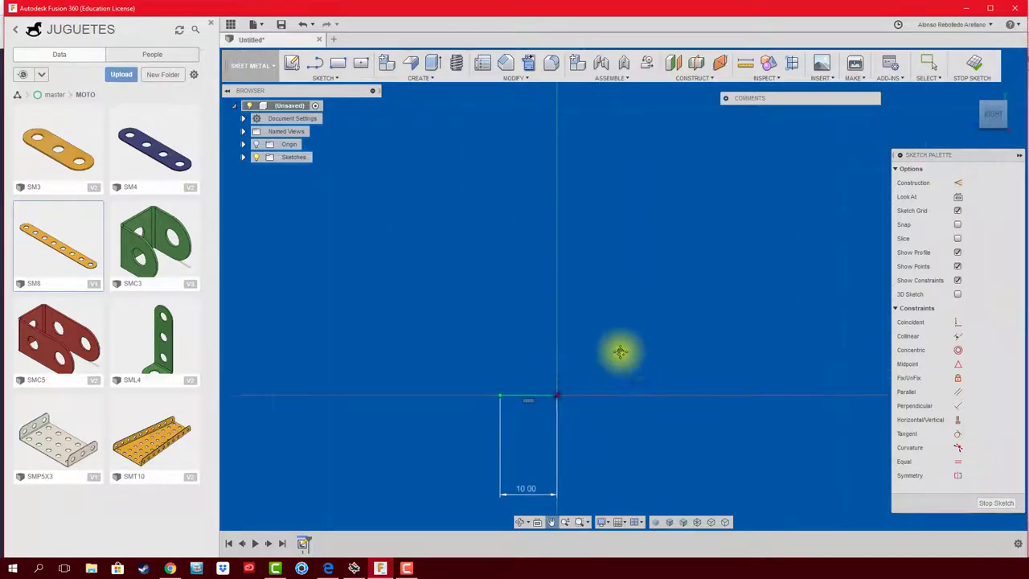
pyautogui.scroll(2, 534, 402)
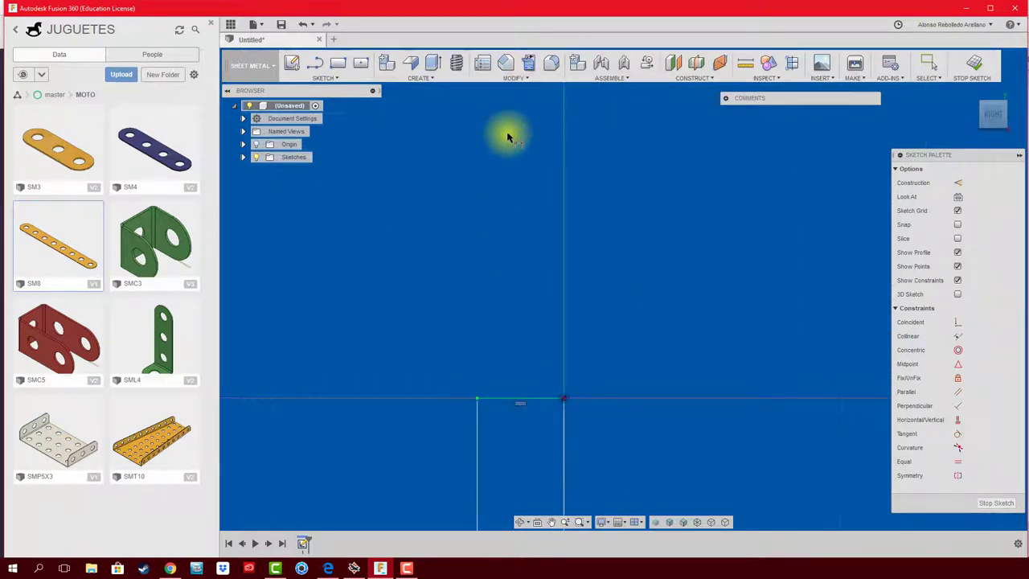
pyautogui.press('c')
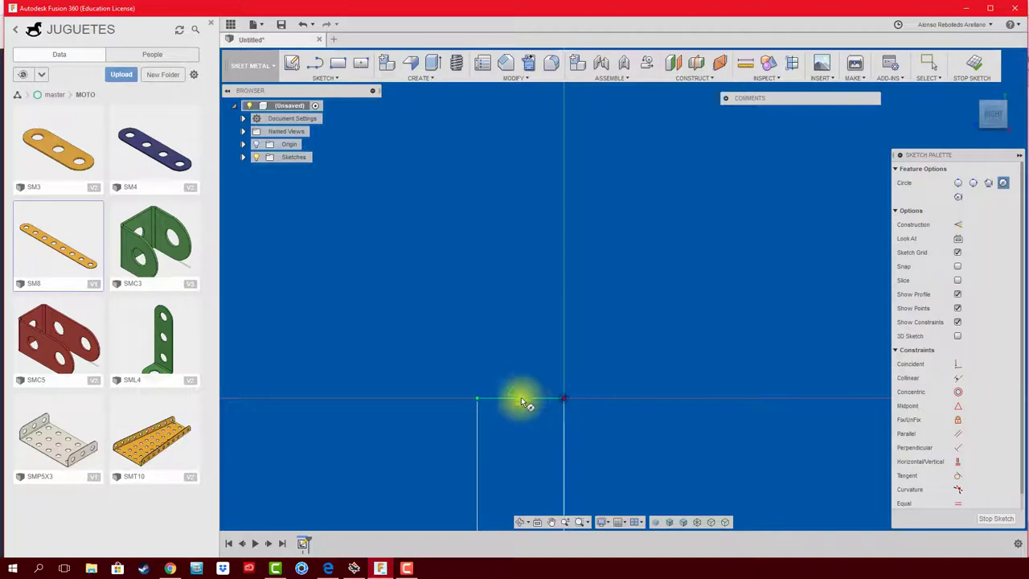
pyautogui.click(523, 400)
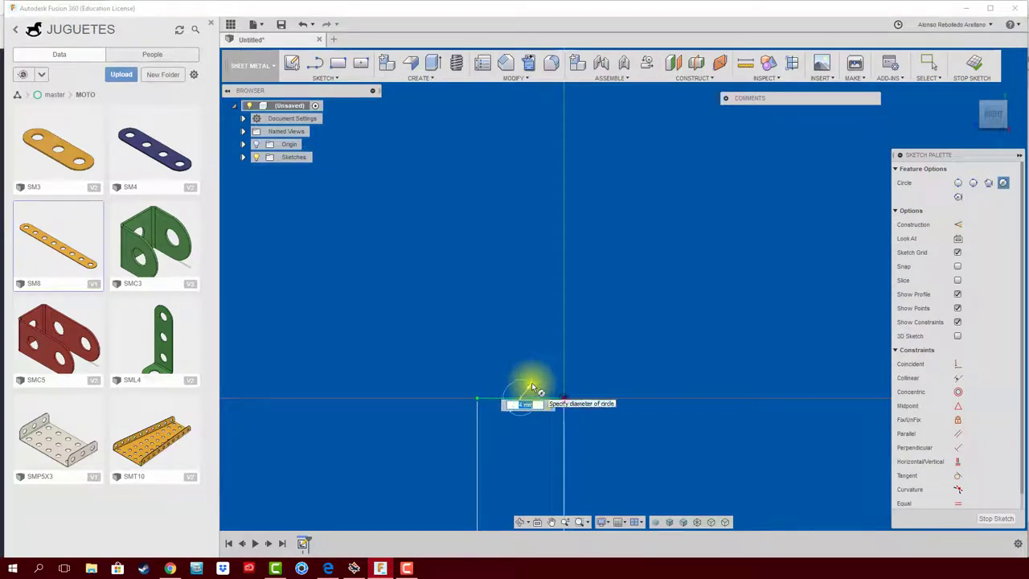
# - Make the circle 4 mm in diameter and add a 5 mm reference dimension from the corner point
pyautogui.click(532, 388)
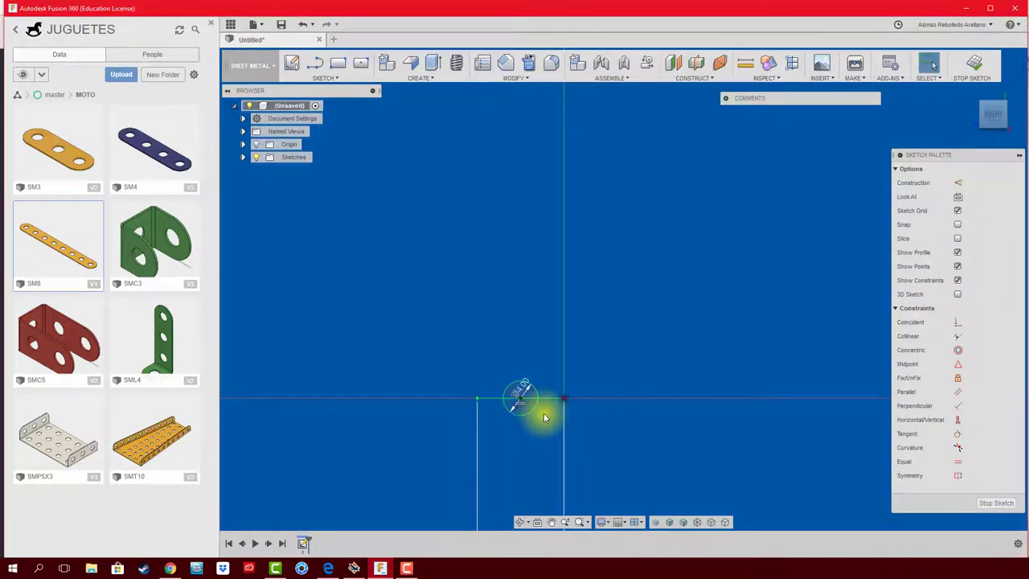
pyautogui.click(563, 398)
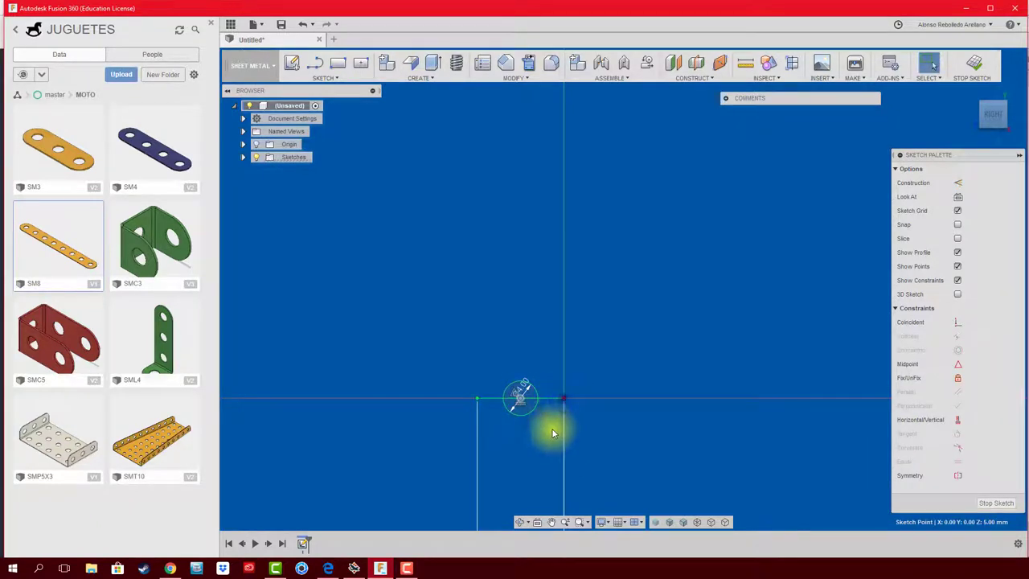
pyautogui.click(521, 396)
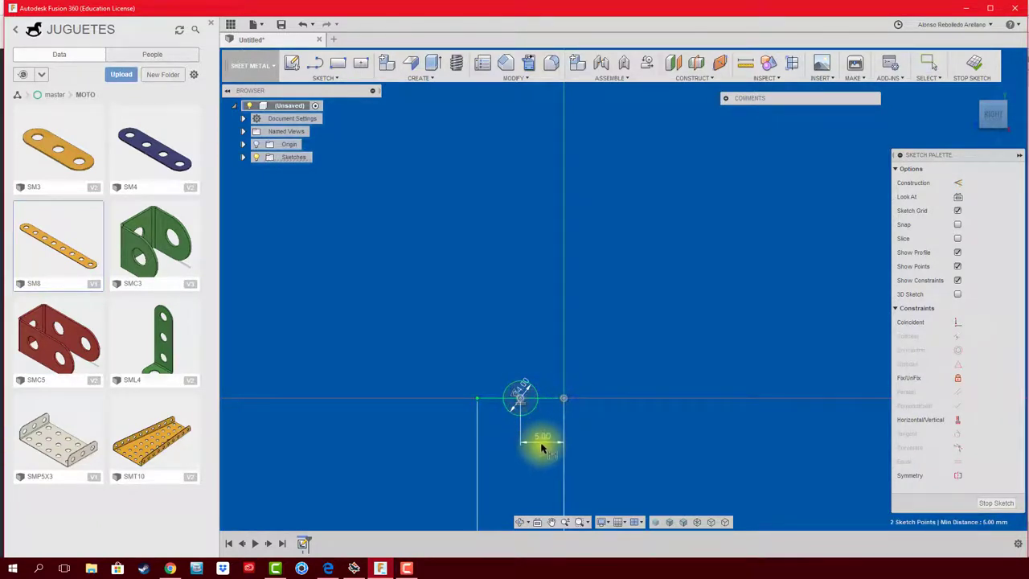
pyautogui.click(588, 435)
pyautogui.click(545, 281)
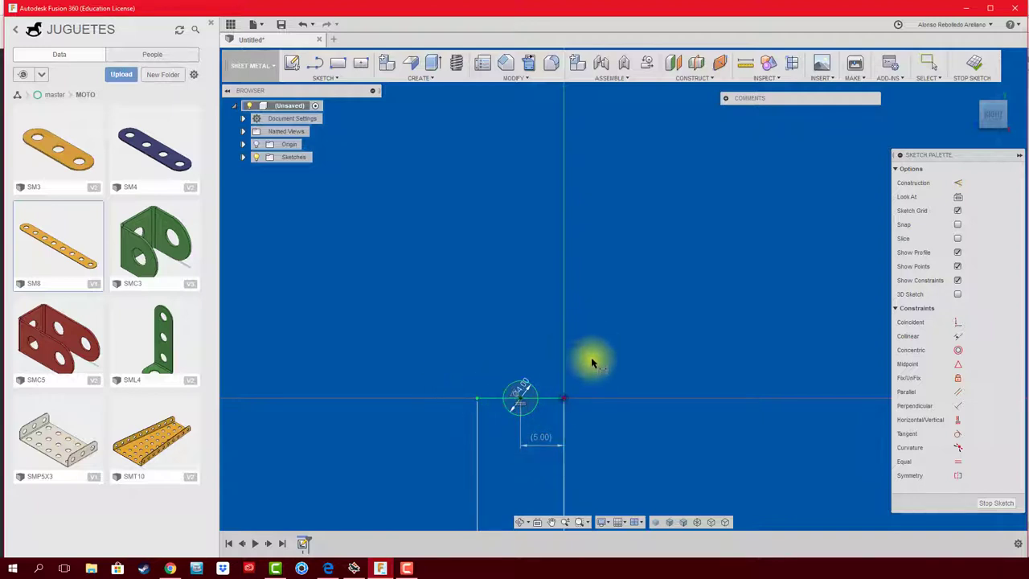
pyautogui.moveTo(604, 363); pyautogui.dragTo(595, 377, button='middle')
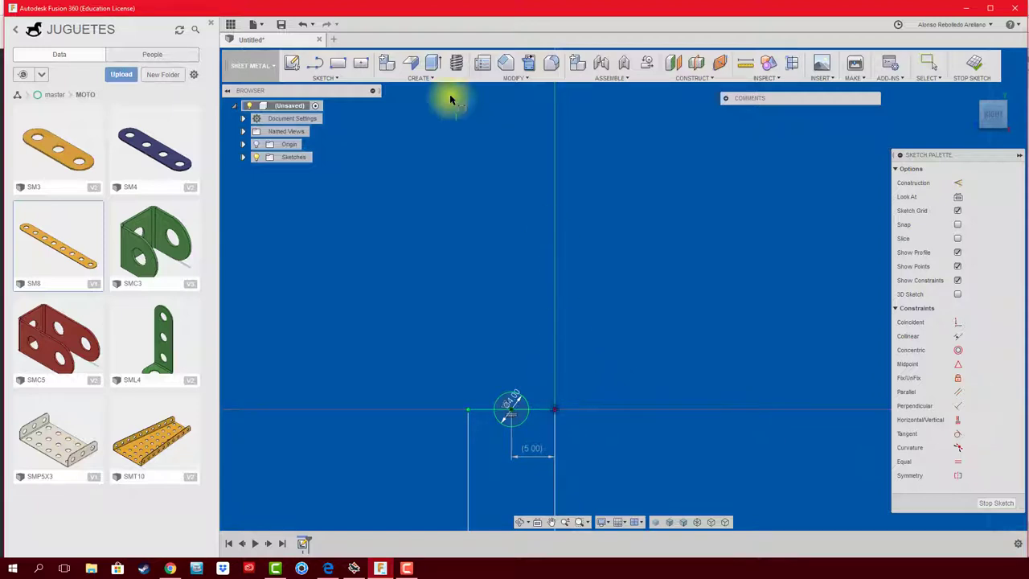
pyautogui.press('c')
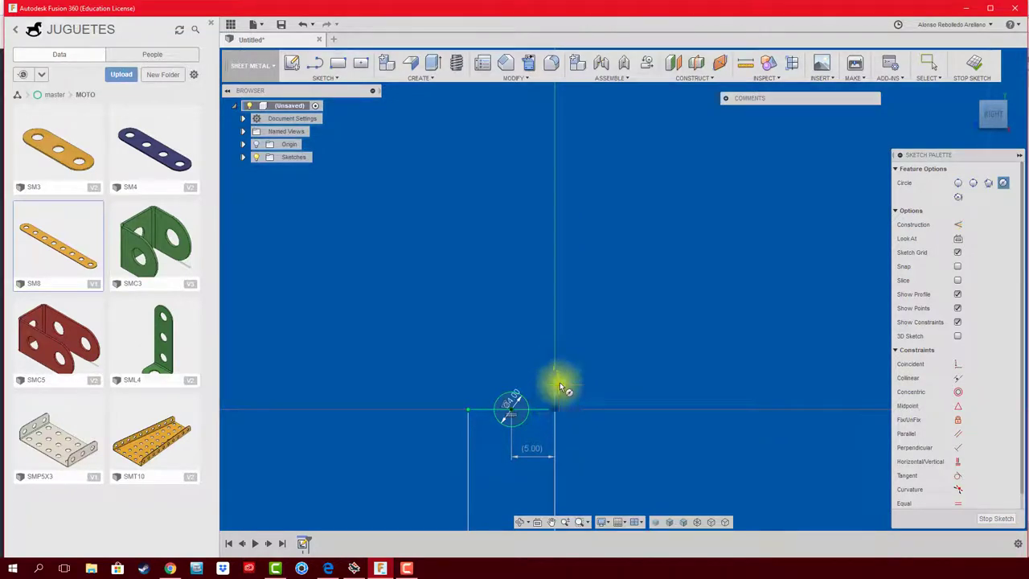
# - Draw a Ø4 circle on the vertical axis and dimension it 5 mm above the origin
pyautogui.press('Escape')
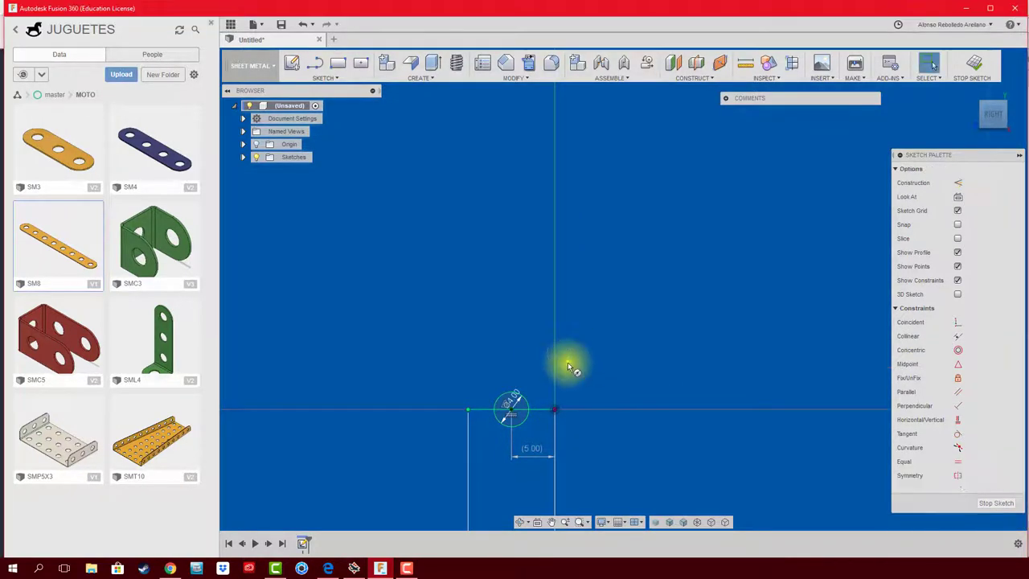
pyautogui.press('c')
pyautogui.click(556, 360)
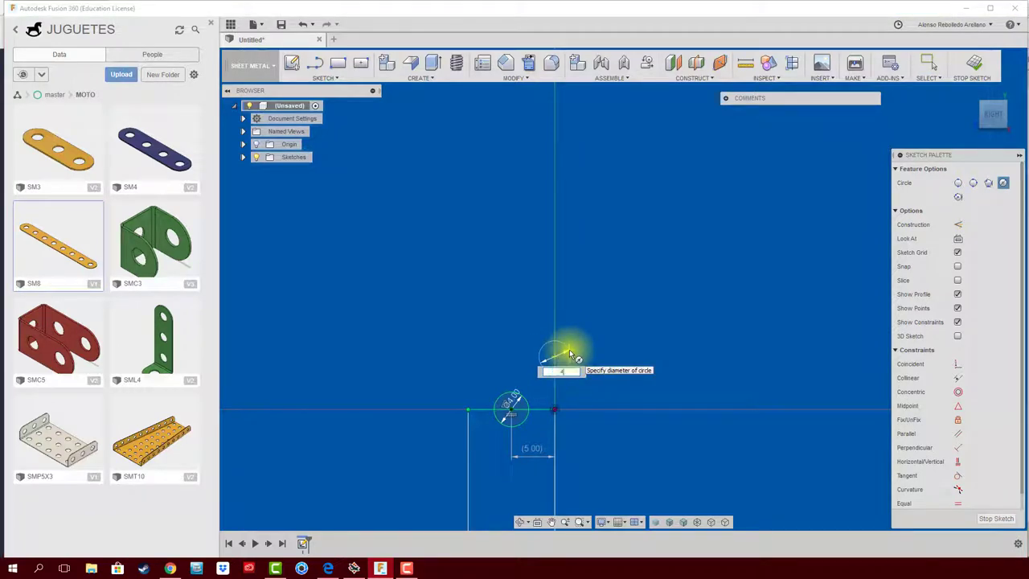
pyautogui.press('Return')
pyautogui.press('Escape')
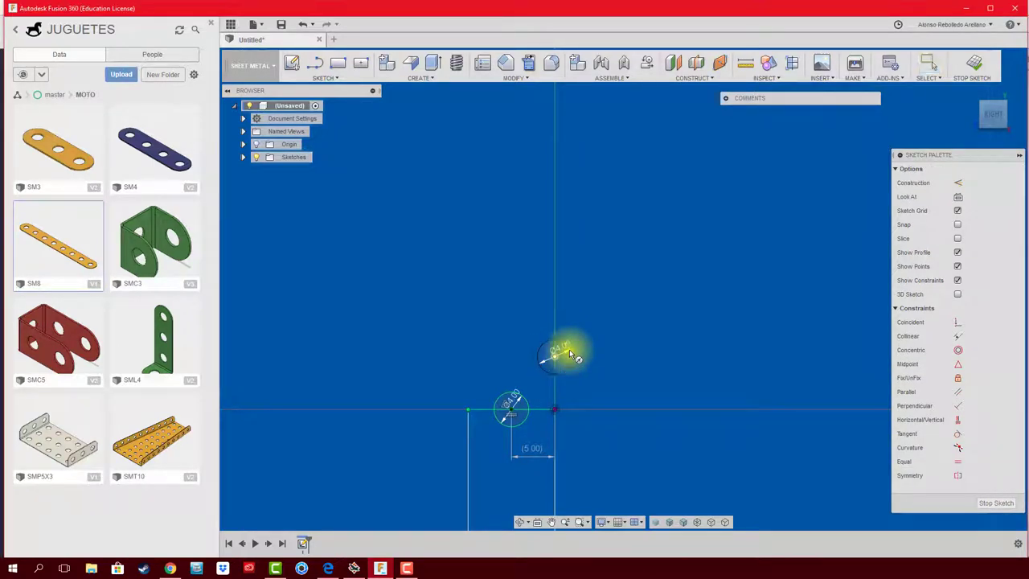
pyautogui.click(554, 410)
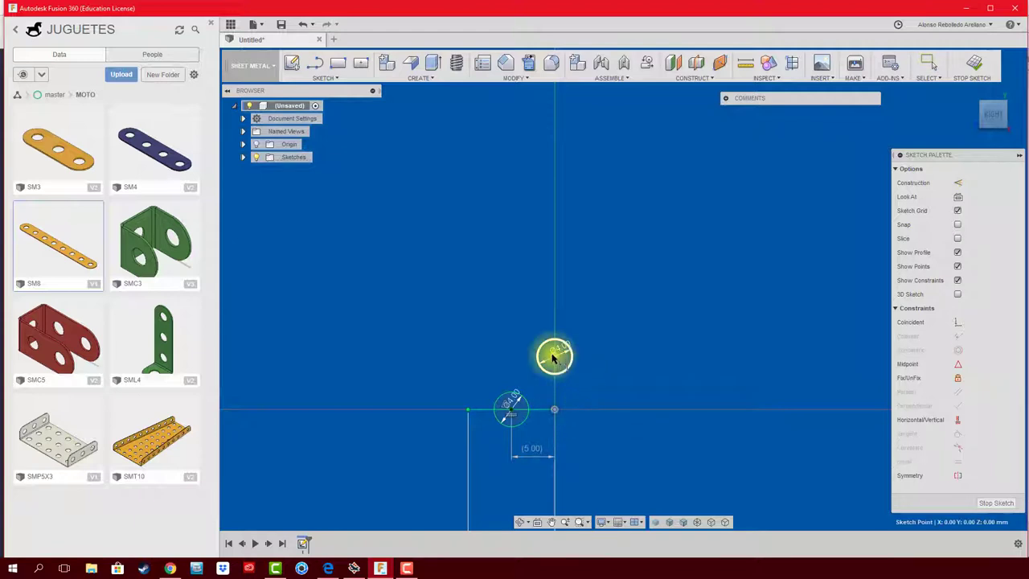
pyautogui.press('d')
pyautogui.click(555, 355)
pyautogui.click(602, 382)
pyautogui.write('5')
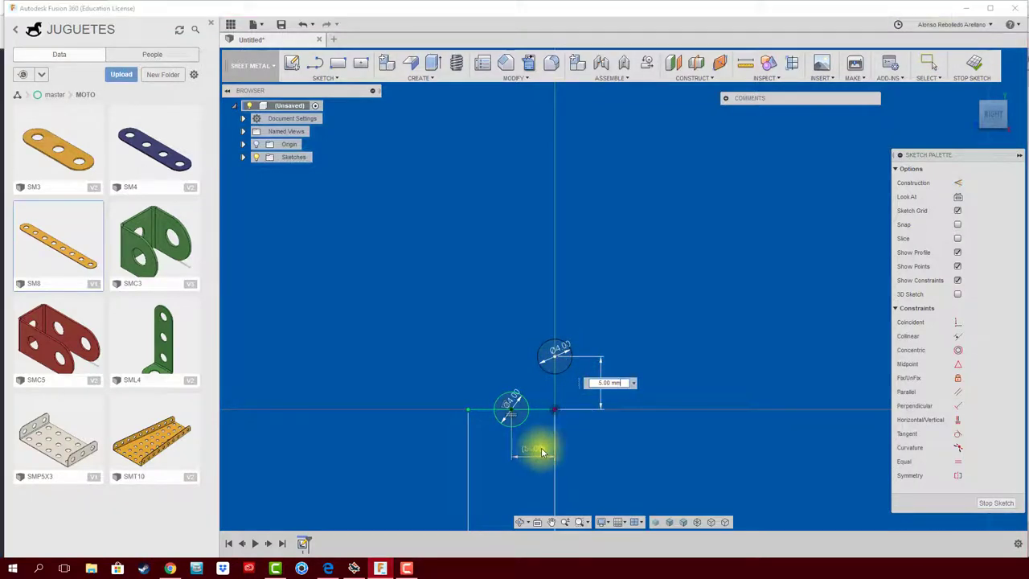
pyautogui.press('Return')
# - Add another Ø4 circle higher up, dimensioned 10 mm from the lower circle
pyautogui.moveTo(648, 354); pyautogui.dragTo(580, 359, button='middle')
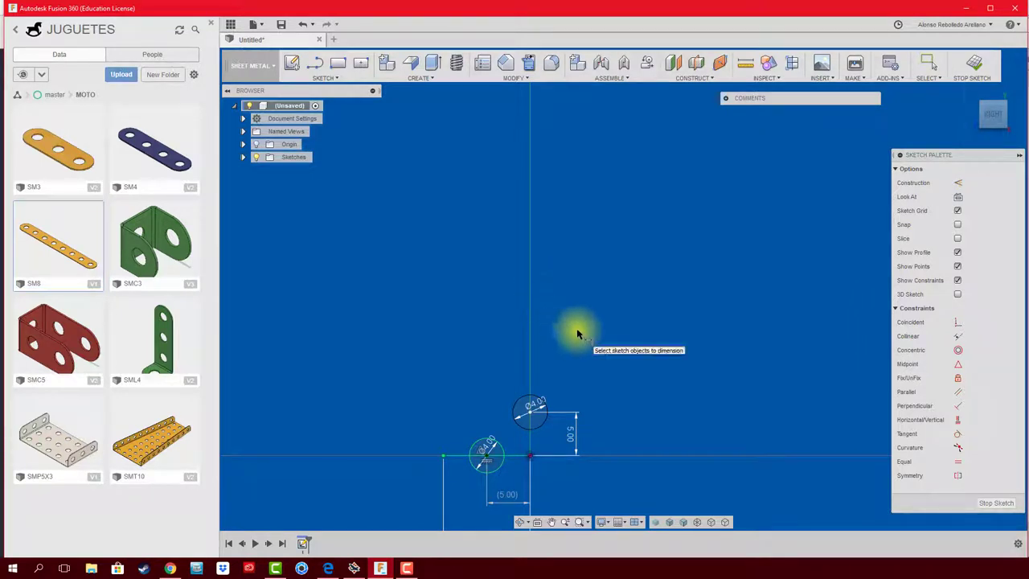
pyautogui.press('c')
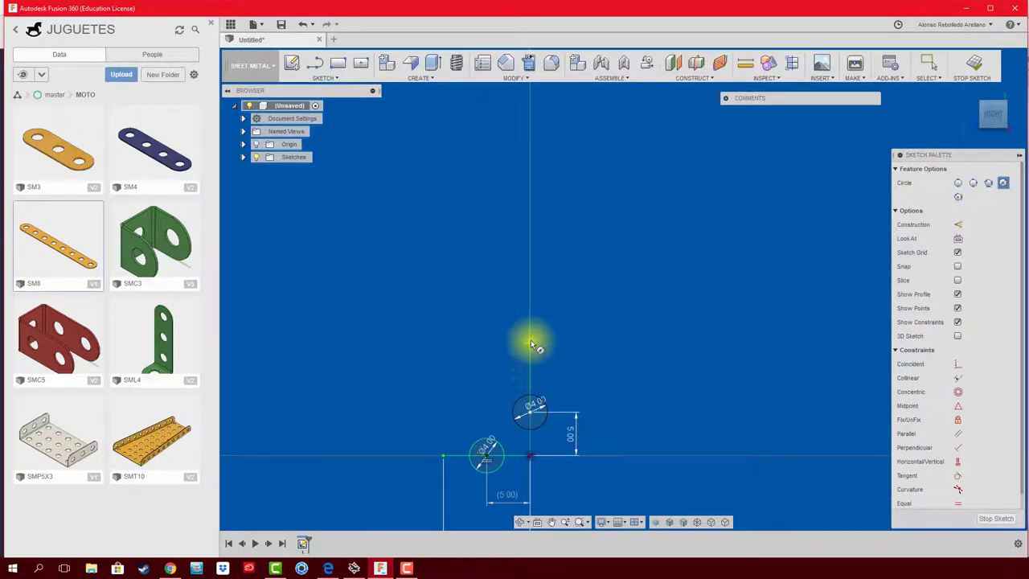
pyautogui.click(530, 319)
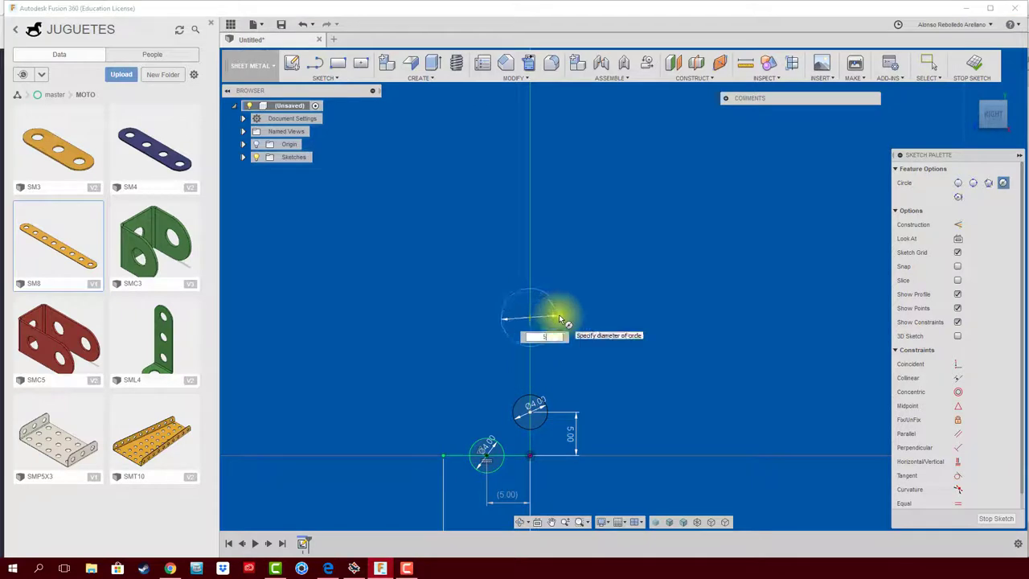
pyautogui.write('5')
pyautogui.write('4')
pyautogui.press('Return')
pyautogui.press('Escape')
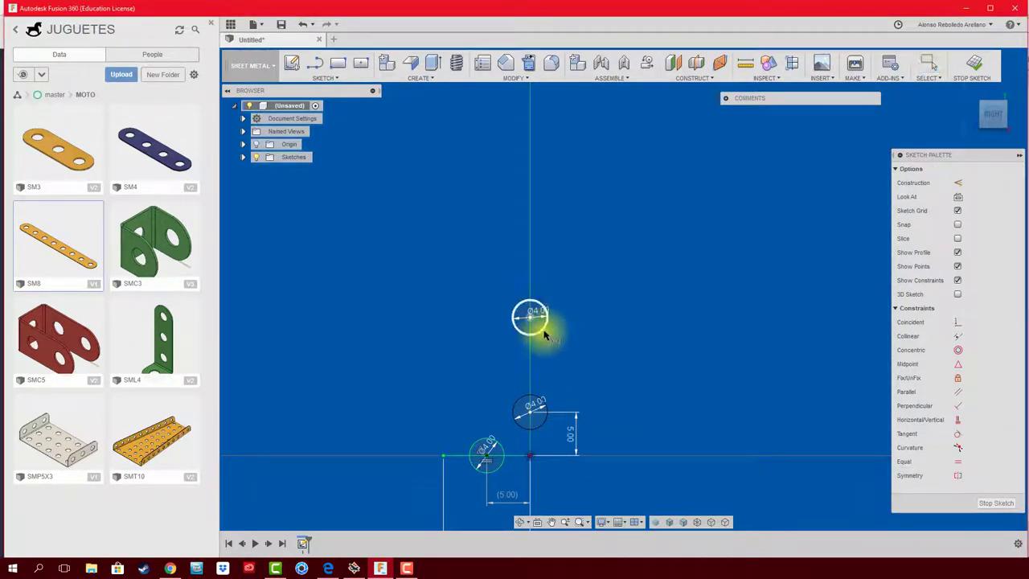
pyautogui.click(544, 329)
pyautogui.press('d')
pyautogui.click(544, 408)
pyautogui.click(464, 373)
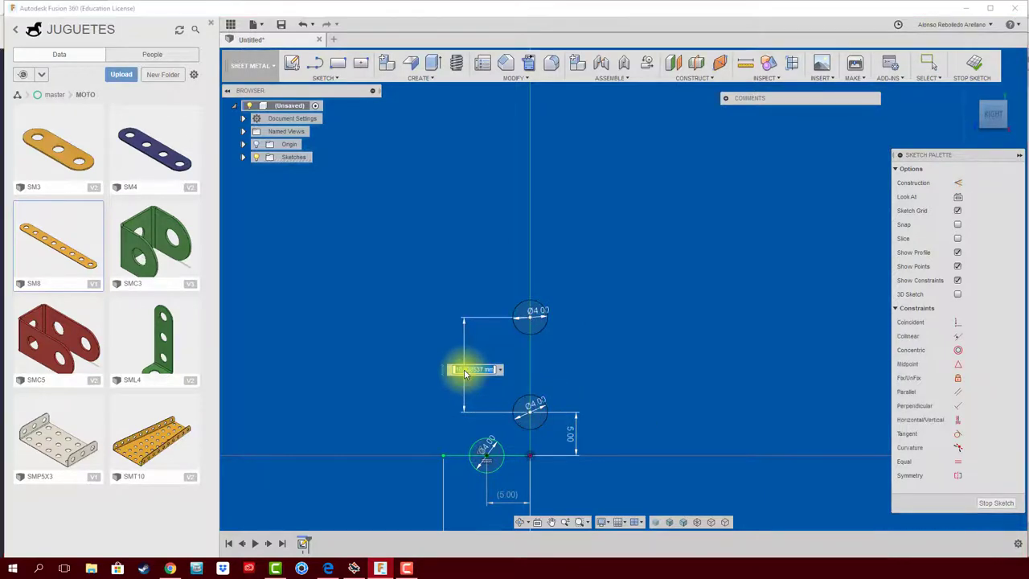
pyautogui.write('10')
pyautogui.press('Return')
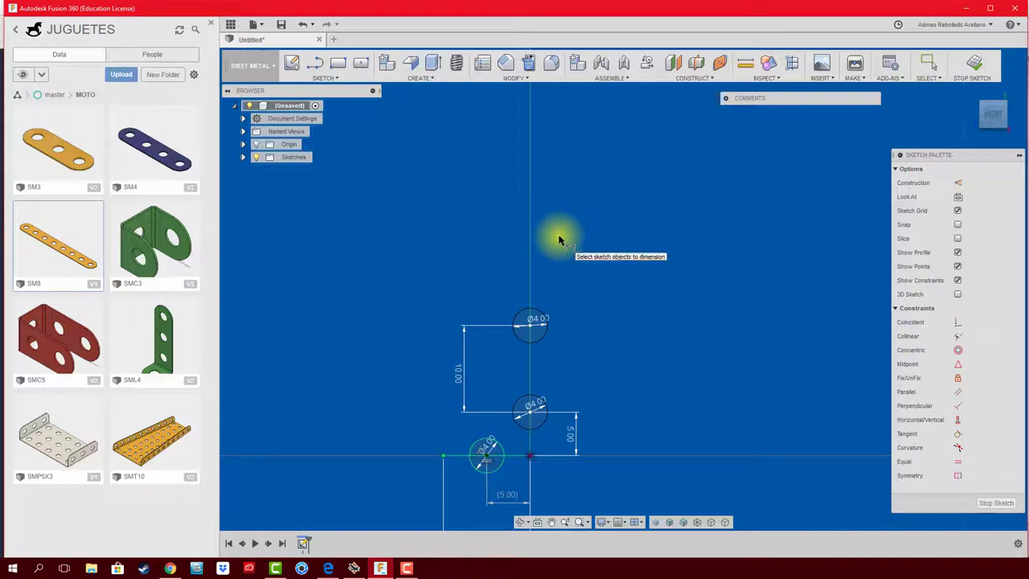
pyautogui.click(329, 568)
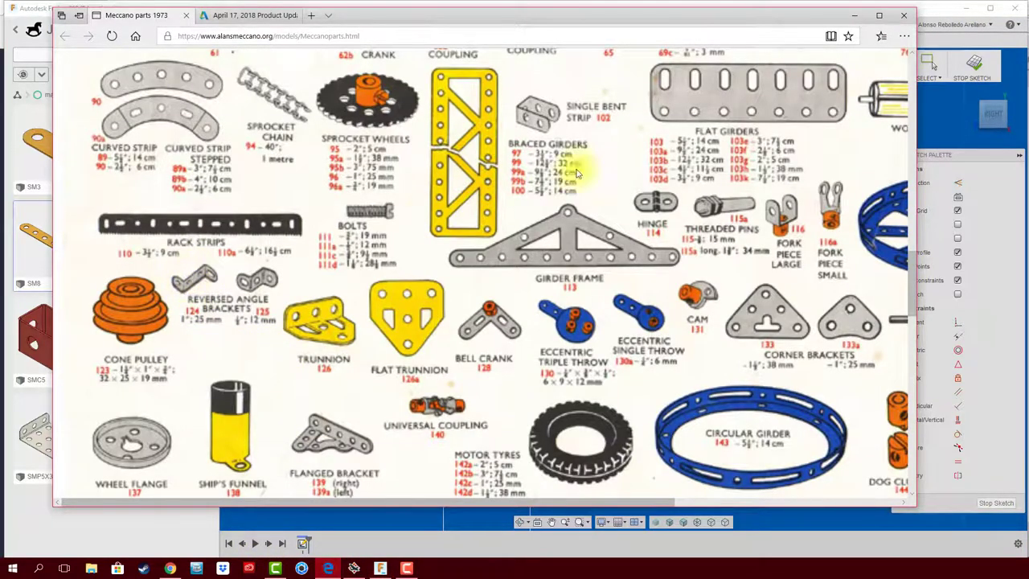
pyautogui.click(853, 17)
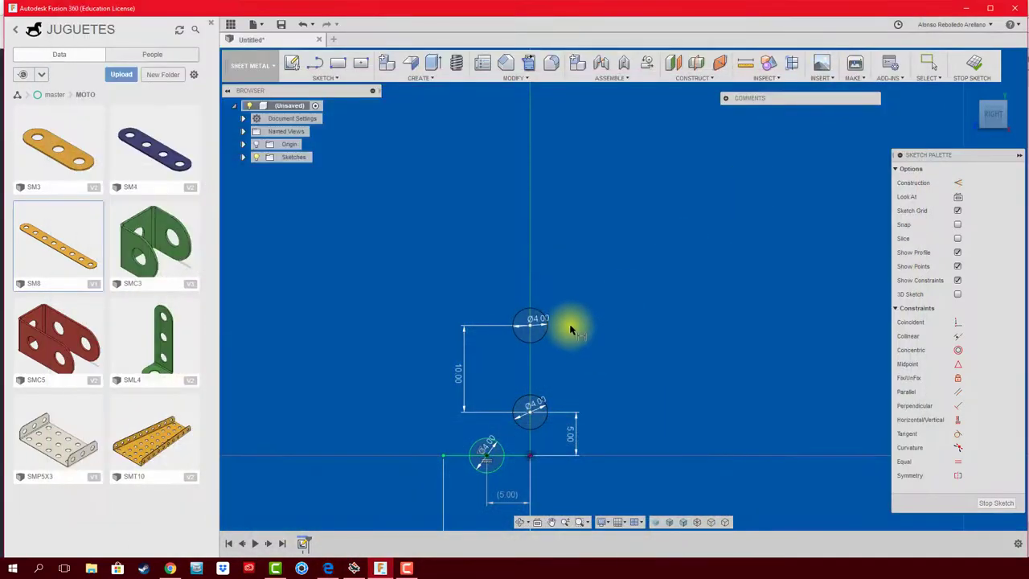
# - Draw a 5 mm vertical line up from the top circle's centre, then a 10 mm horizontal top line
pyautogui.press('l')
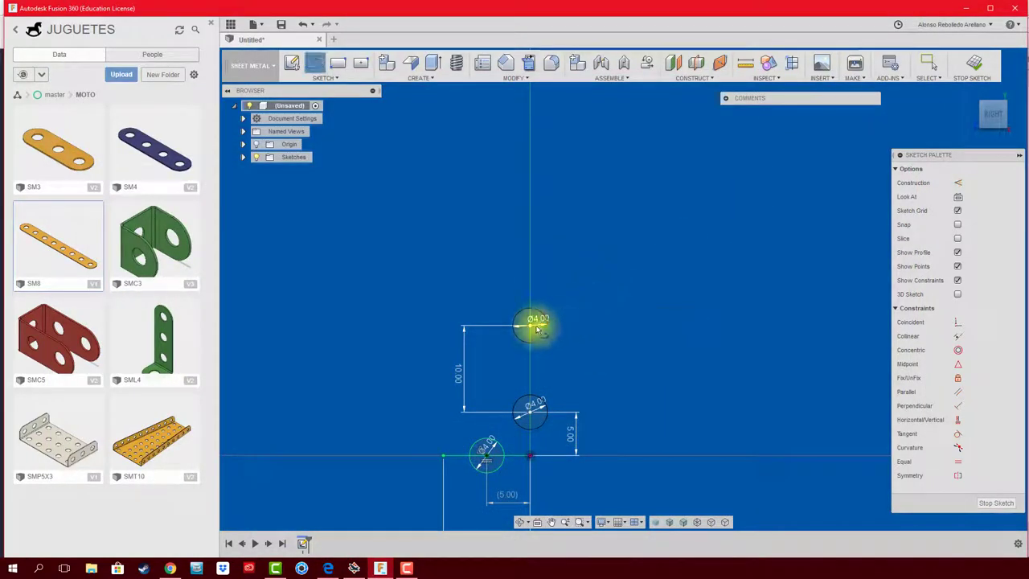
pyautogui.click(530, 324)
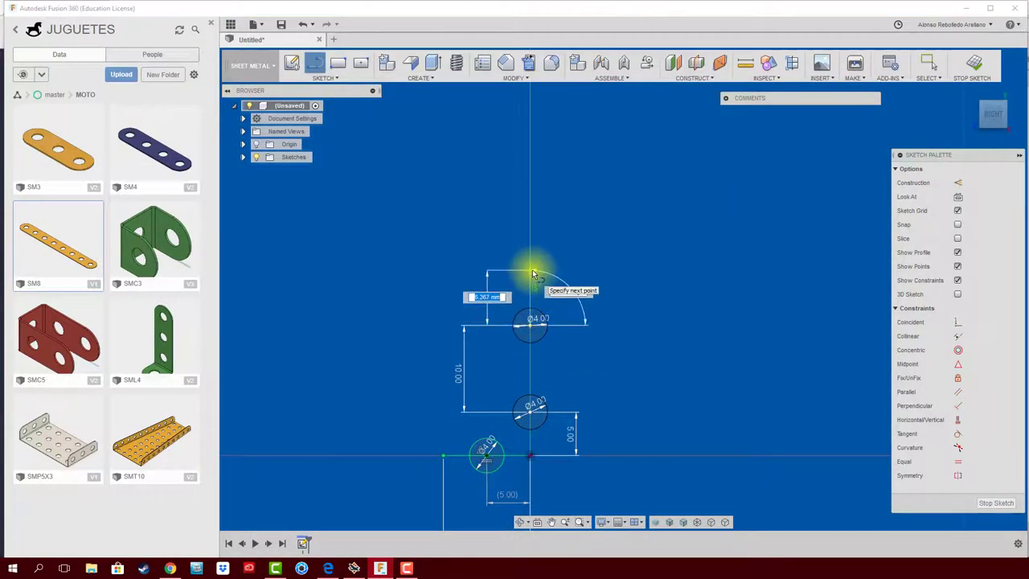
pyautogui.write('5')
pyautogui.press('Tab')
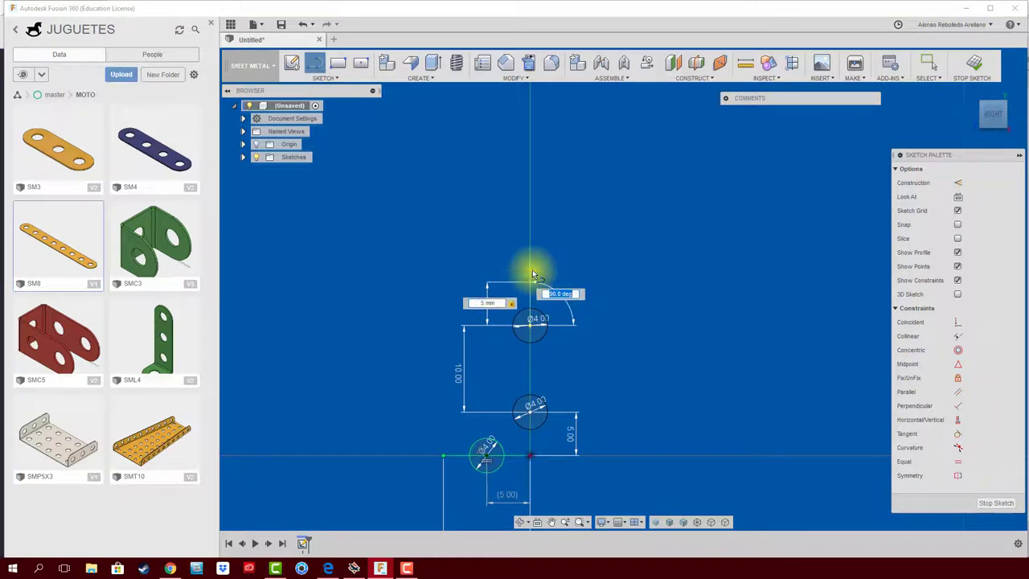
pyautogui.press('Tab')
pyautogui.press('Return')
pyautogui.press('Escape')
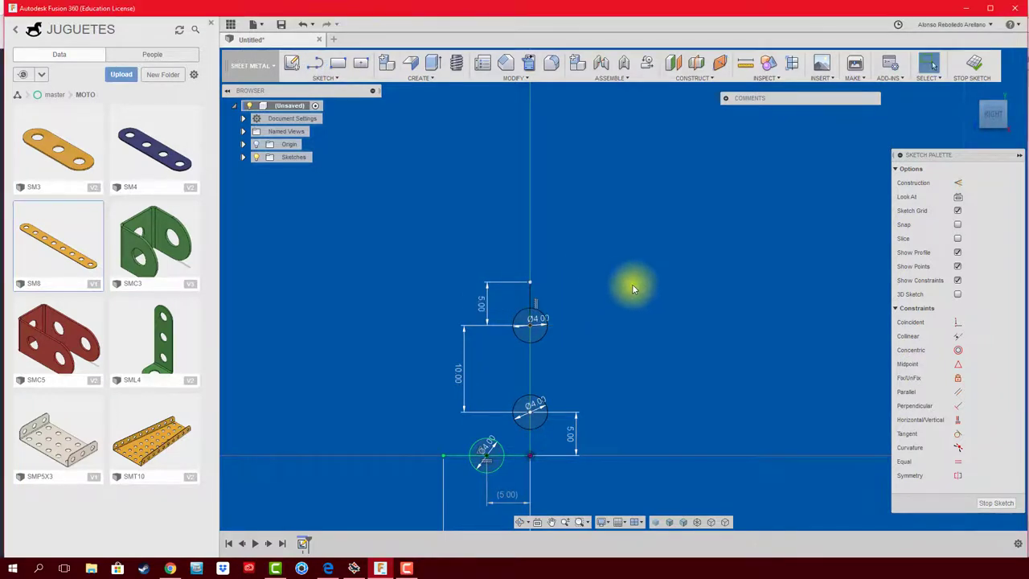
pyautogui.press('l')
pyautogui.click(530, 282)
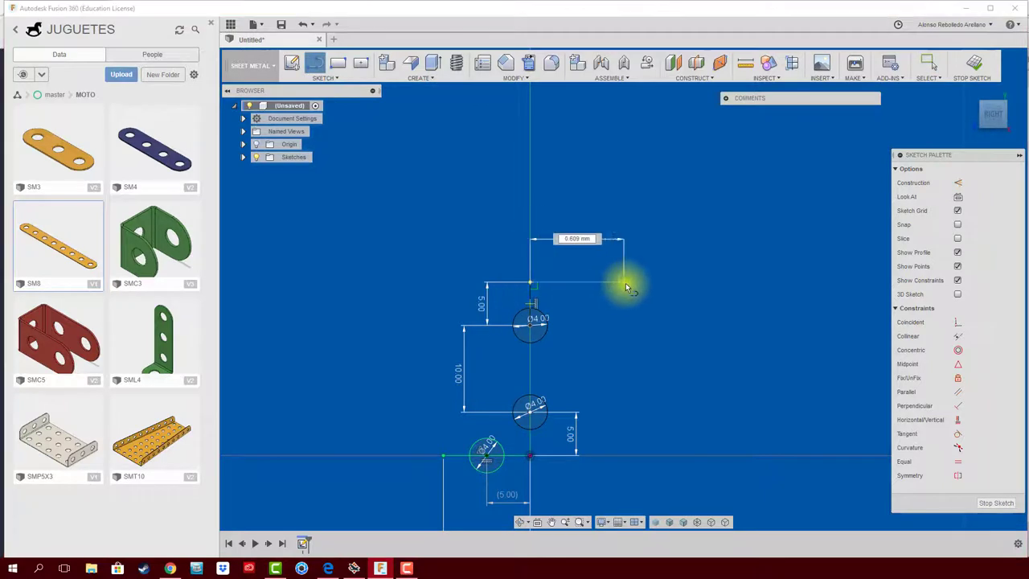
pyautogui.press('Tab')
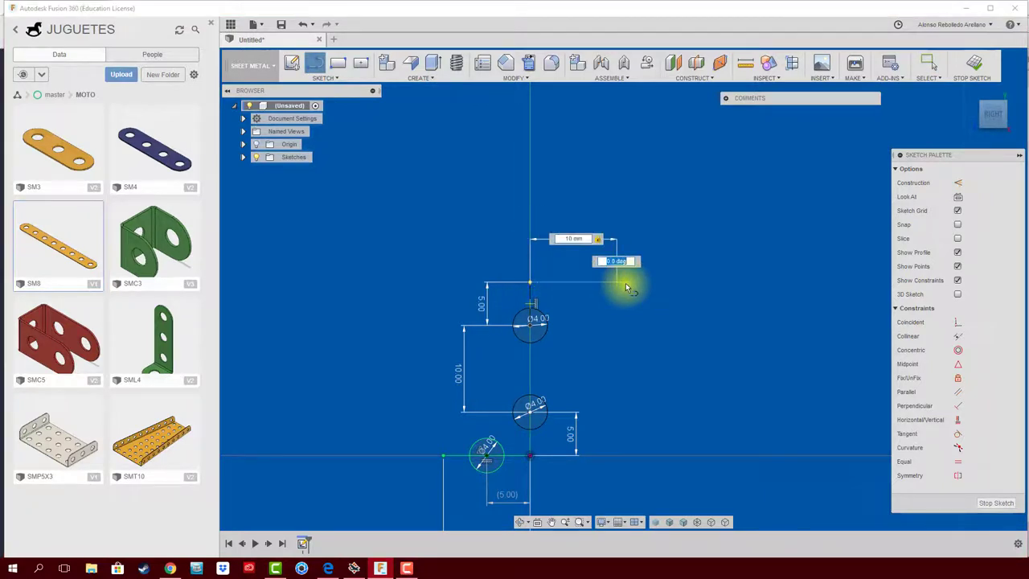
pyautogui.press('Return')
pyautogui.press('Escape')
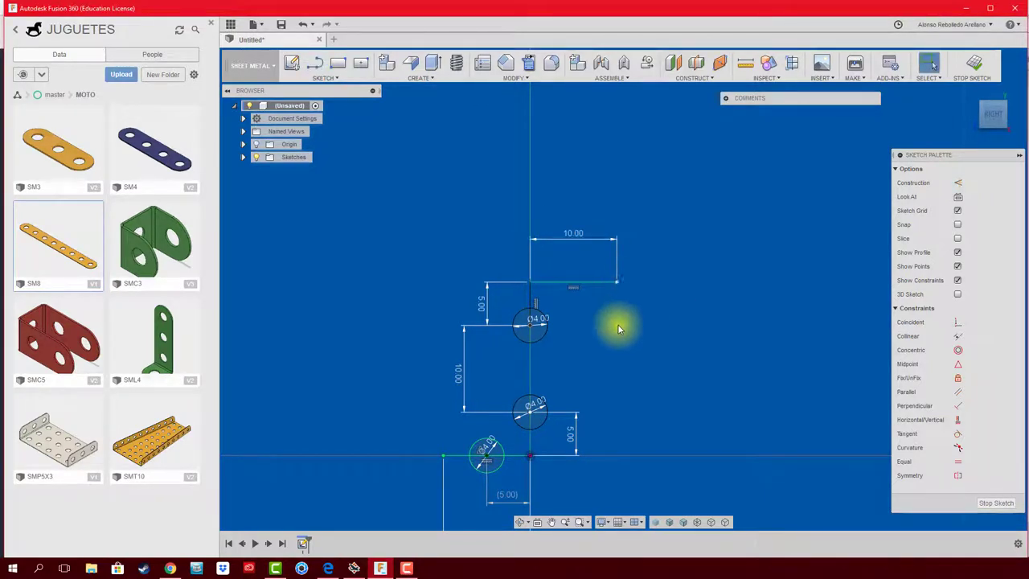
# - Dimension the height between the top and bottom lines as 20 mm
pyautogui.moveTo(616, 338); pyautogui.dragTo(636, 323, button='middle')
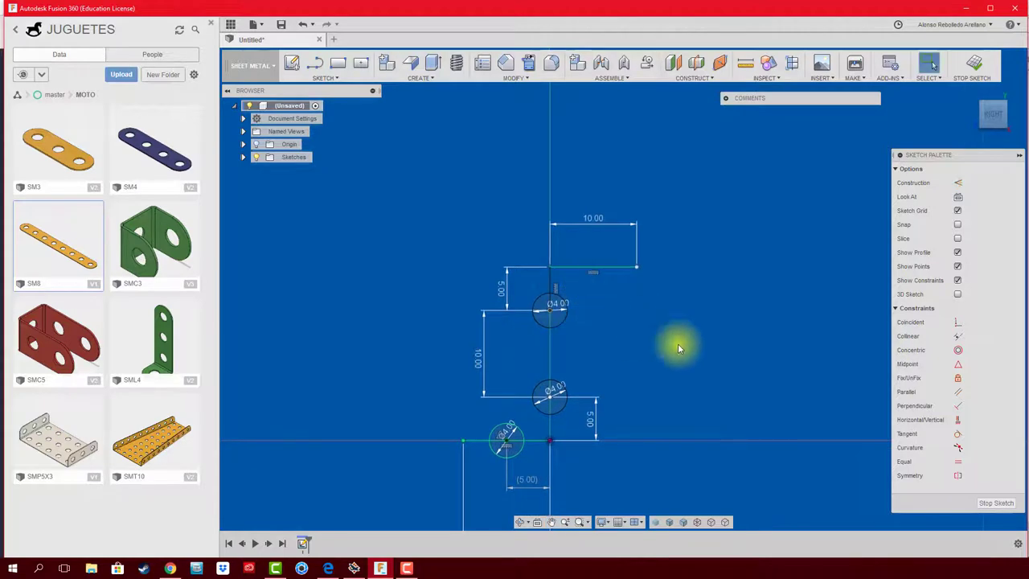
pyautogui.click(579, 267)
pyautogui.click(540, 442)
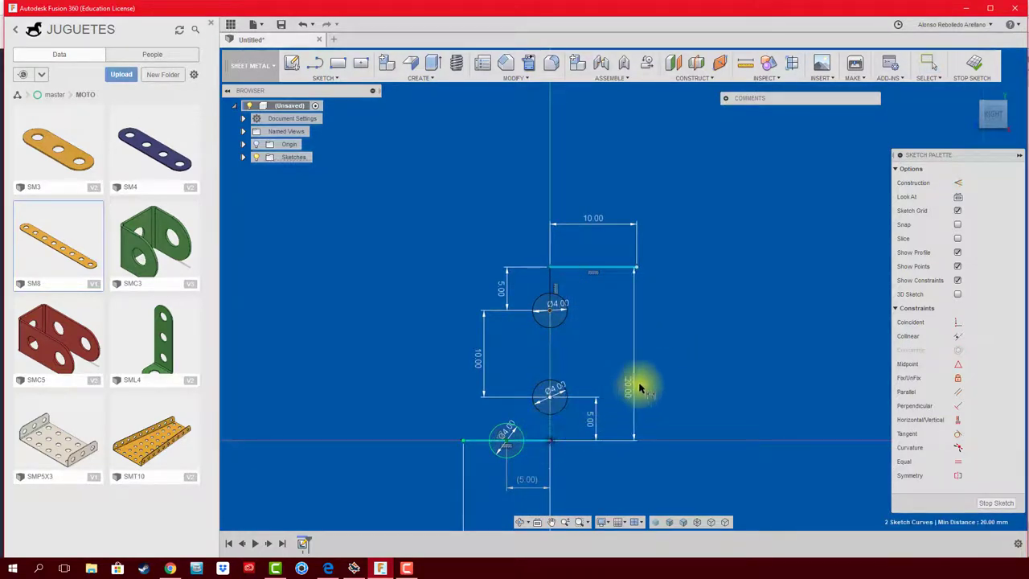
pyautogui.click(702, 361)
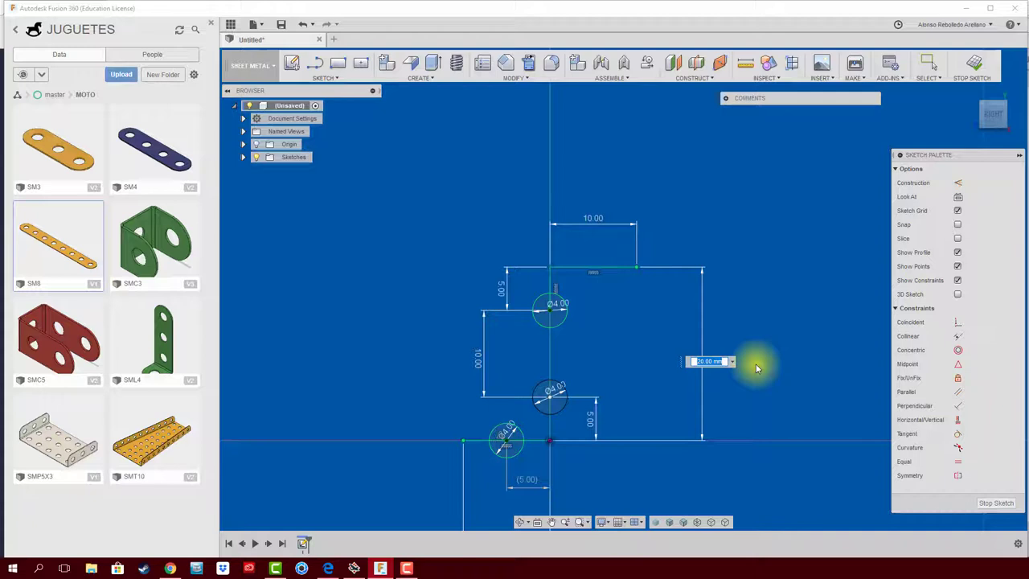
pyautogui.press('Return')
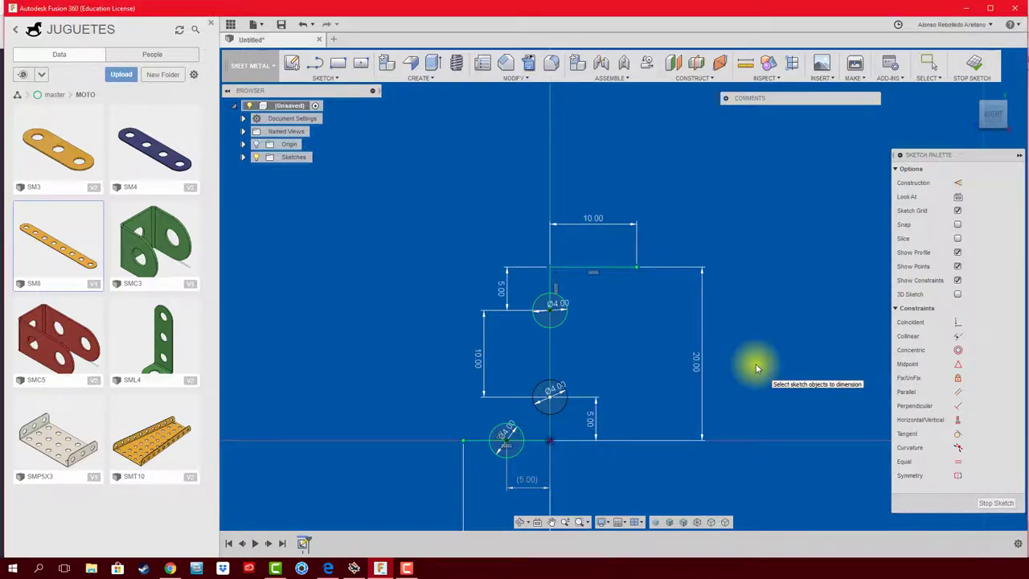
pyautogui.press('Escape')
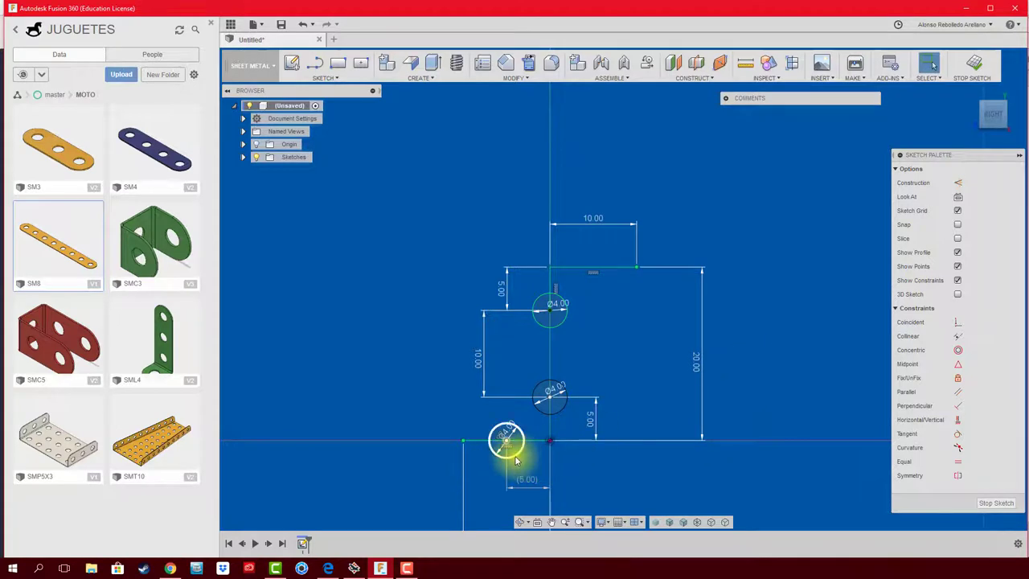
# - Convert the three hole circles to construction geometry and finish the sketch
pyautogui.click(512, 455)
pyautogui.click(544, 406)
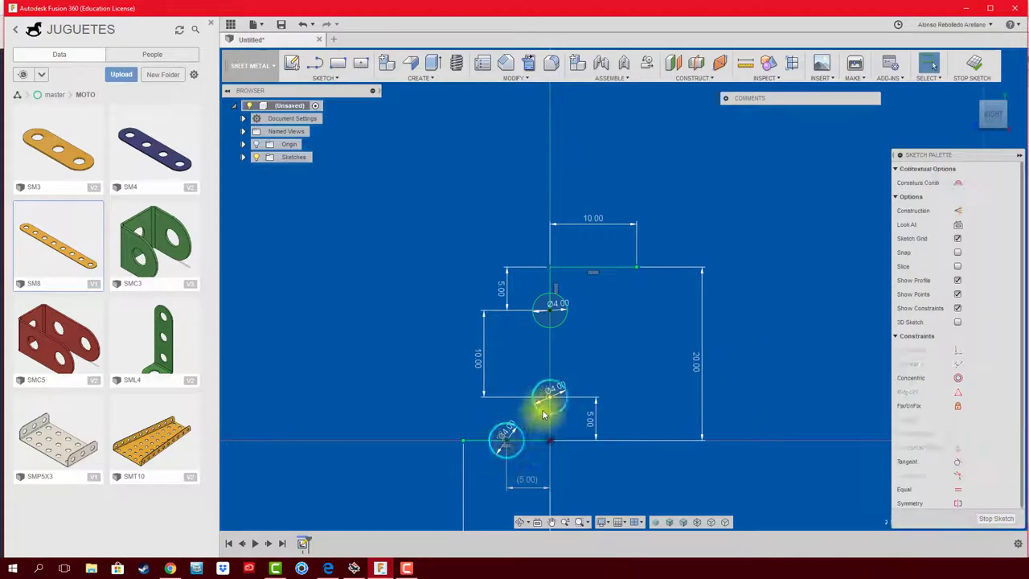
pyautogui.click(537, 320)
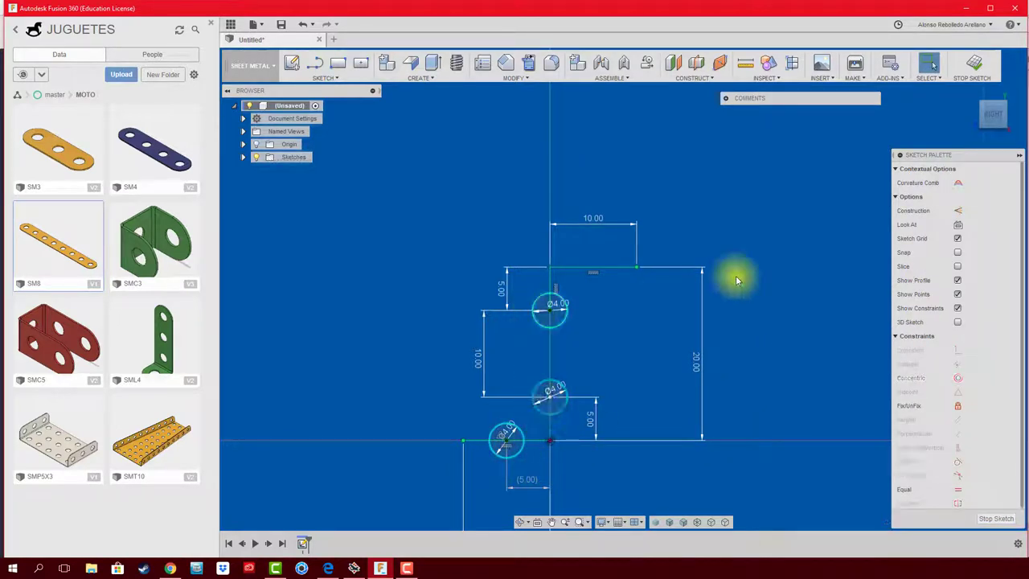
pyautogui.click(958, 211)
pyautogui.click(762, 323)
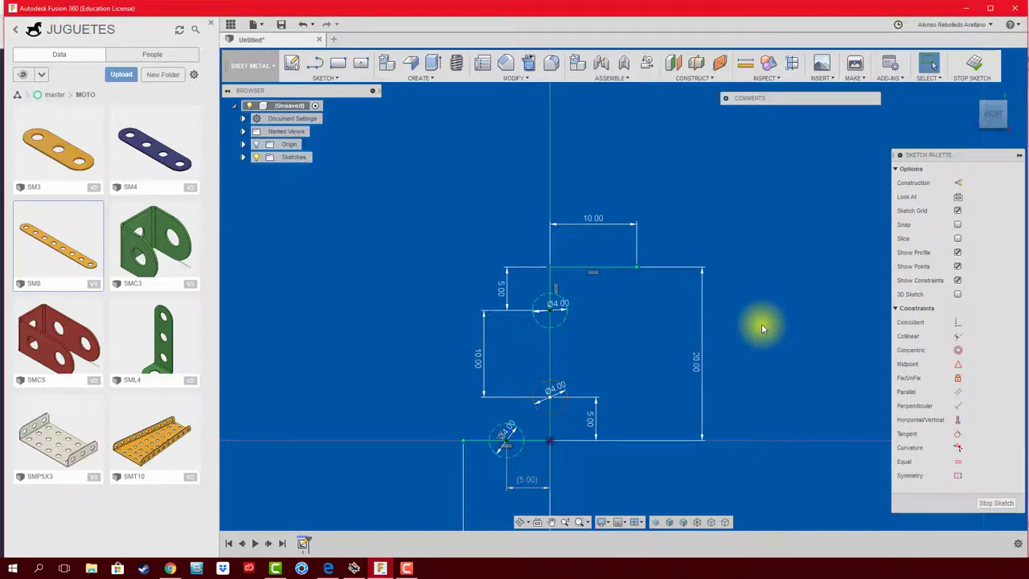
pyautogui.click(974, 63)
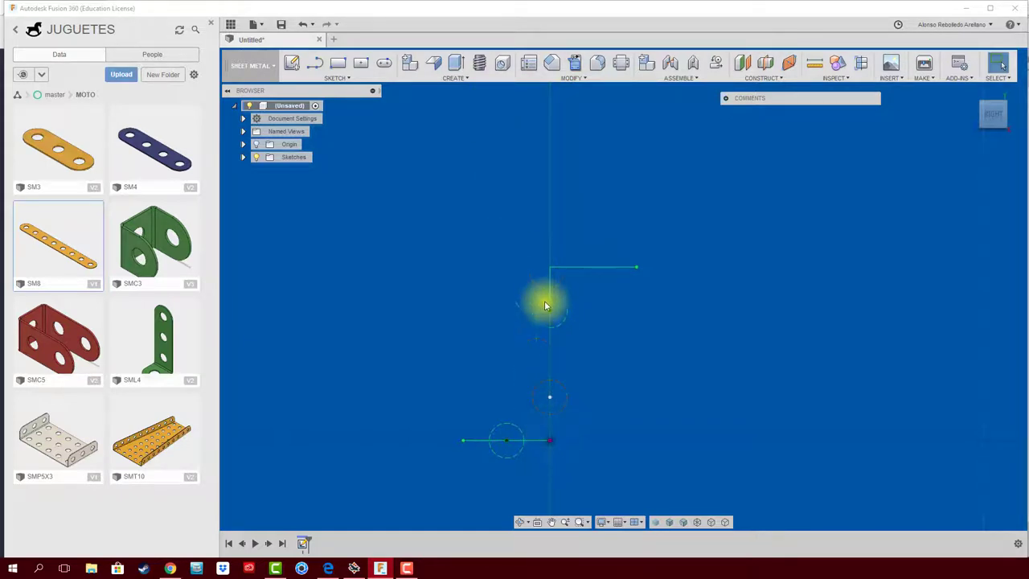
# - Reopen the sketch from the timeline for editing, then finish it again
pyautogui.press('l')
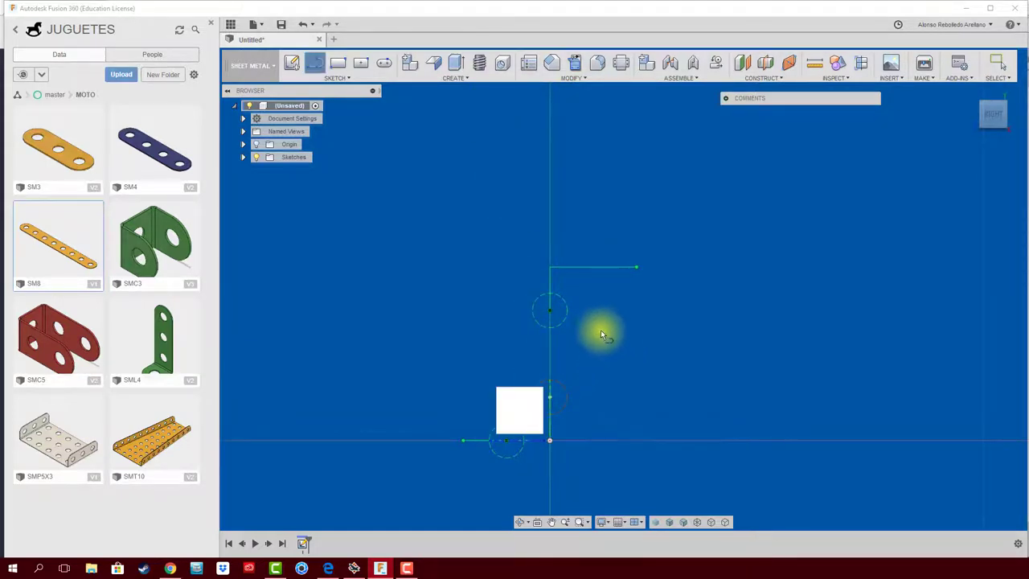
pyautogui.press('Escape')
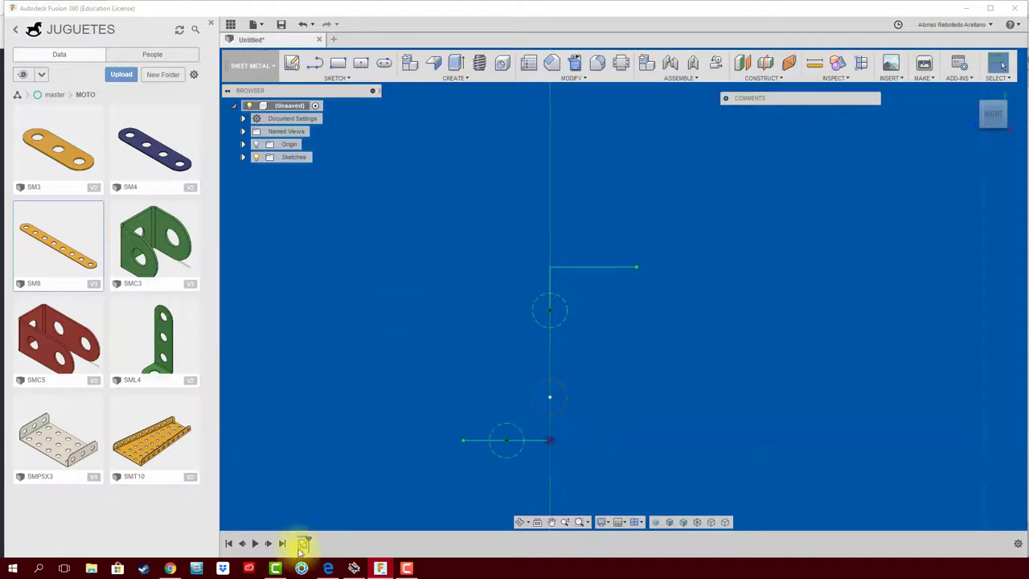
pyautogui.rightClick(302, 543)
pyautogui.click(333, 435)
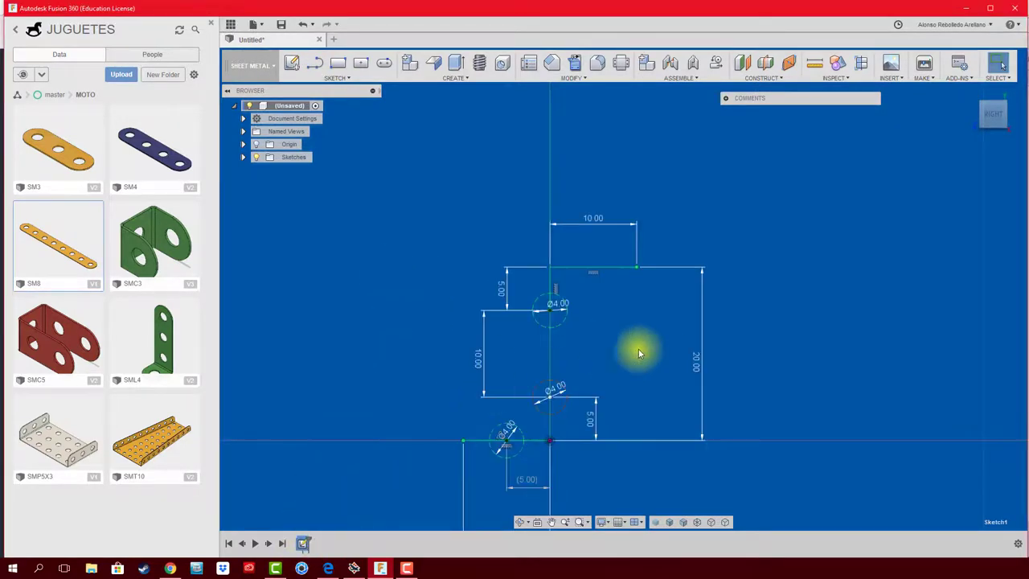
pyautogui.press('l')
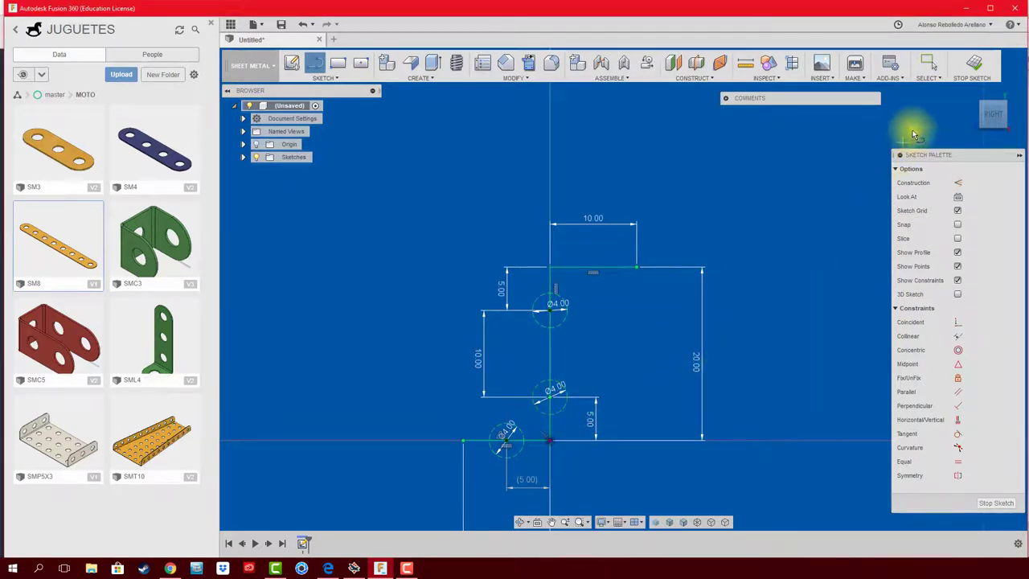
pyautogui.press('Escape')
pyautogui.click(974, 78)
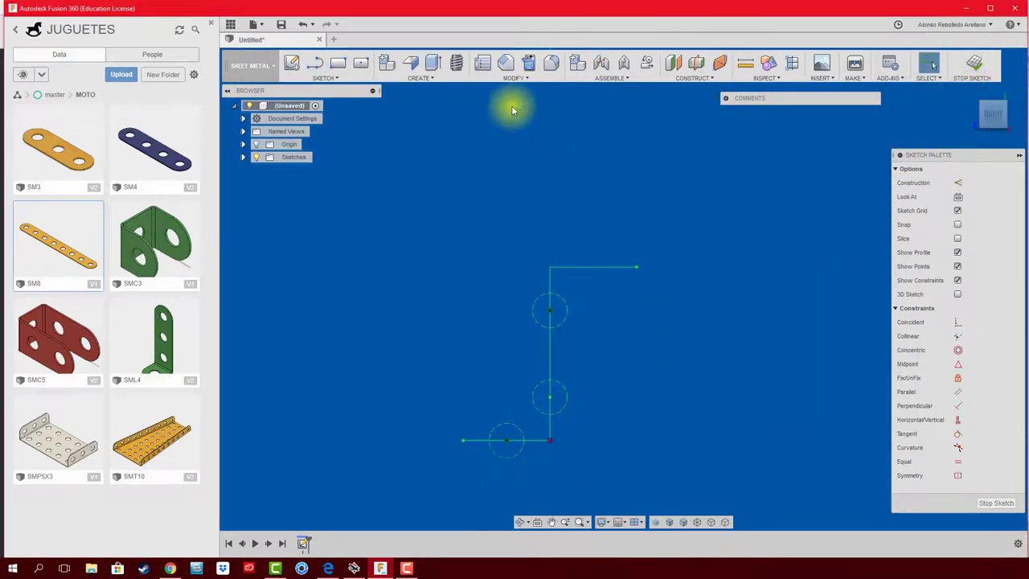
# - Create a 10 mm wide sheet-metal flange from the Z-shaped sketch lines
pyautogui.click(435, 65)
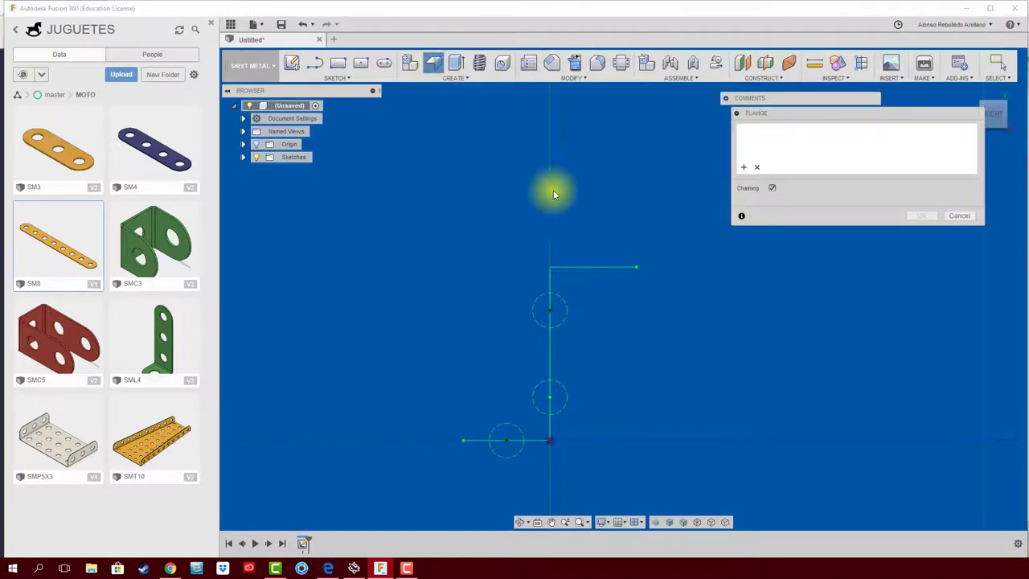
pyautogui.click(596, 271)
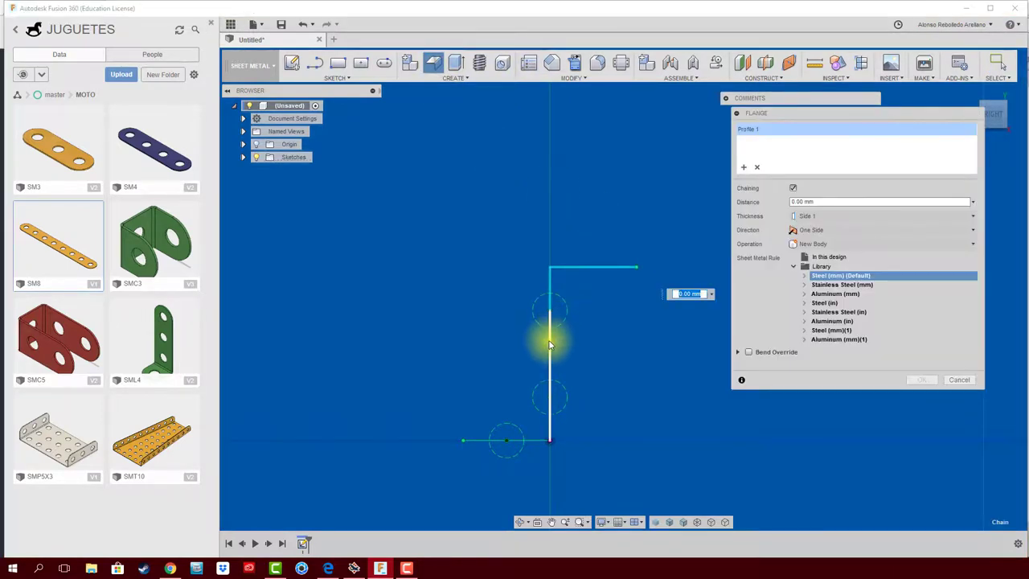
pyautogui.keyDown('shift'); pyautogui.moveTo(690, 363); pyautogui.dragTo(622, 335, button='middle'); pyautogui.keyUp('shift')
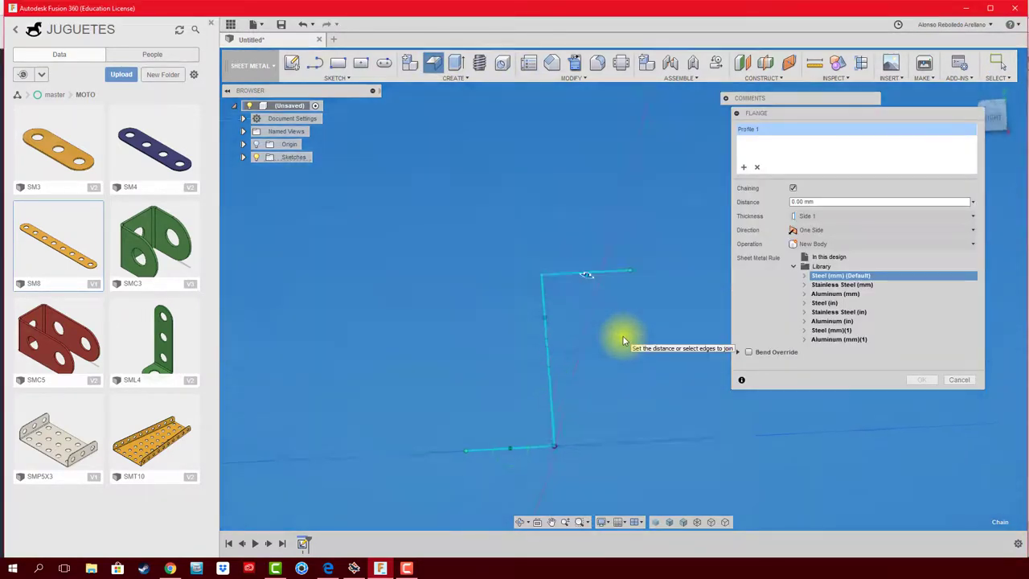
pyautogui.keyDown('shift'); pyautogui.moveTo(914, 391); pyautogui.dragTo(581, 328, button='middle'); pyautogui.keyUp('shift')
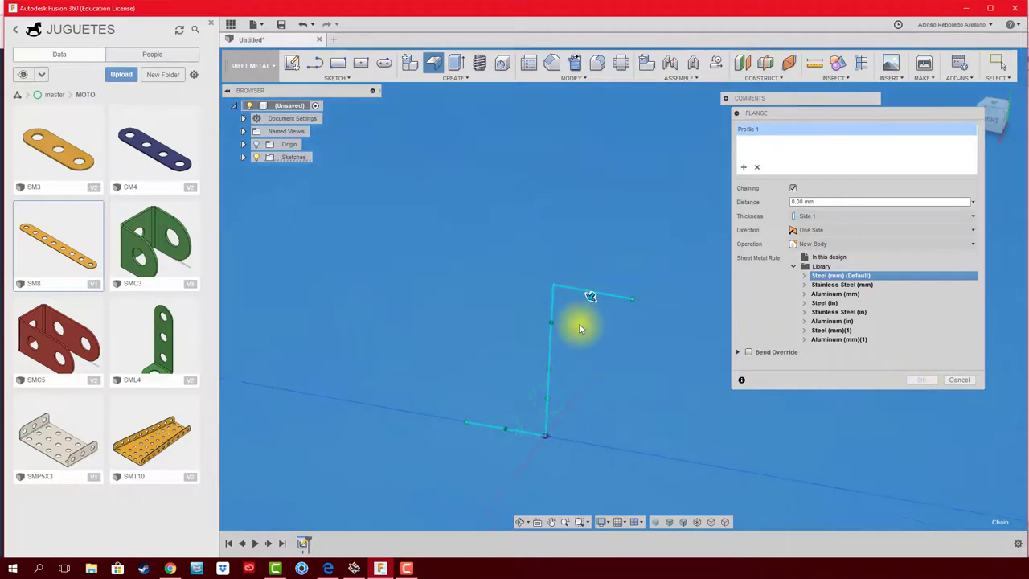
pyautogui.moveTo(586, 298); pyautogui.dragTo(541, 317)
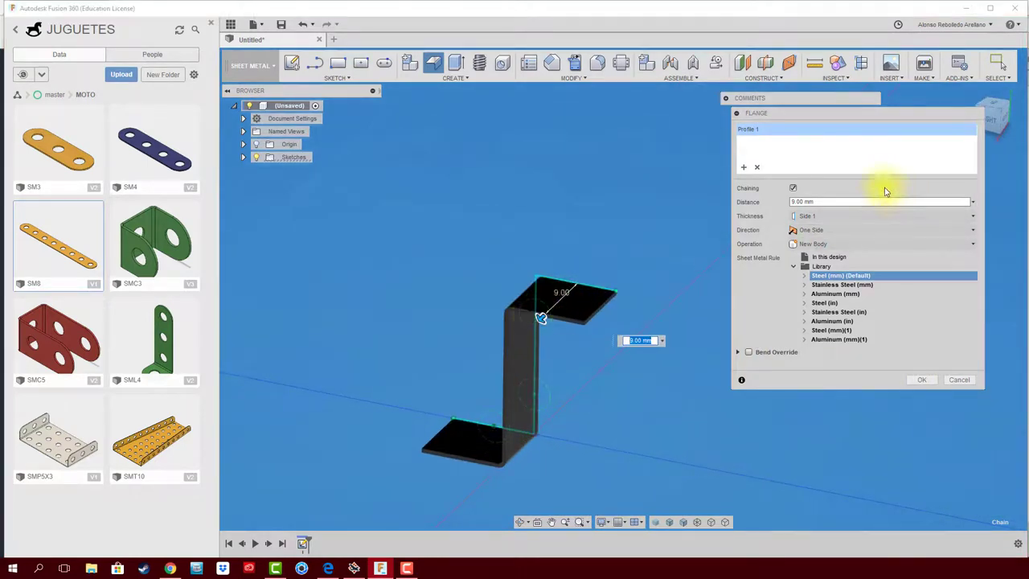
pyautogui.click(838, 201)
pyautogui.write('10')
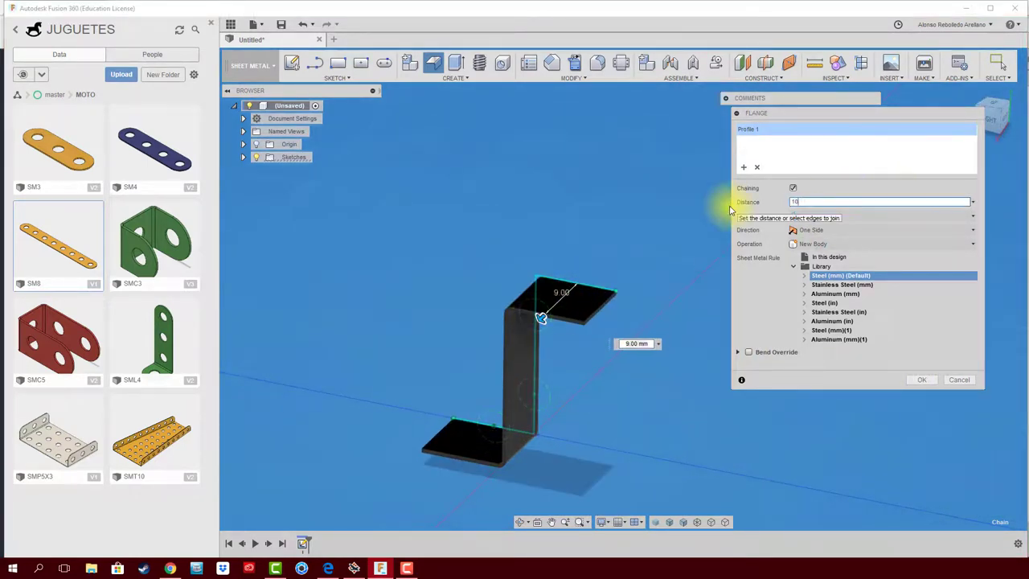
pyautogui.click(924, 383)
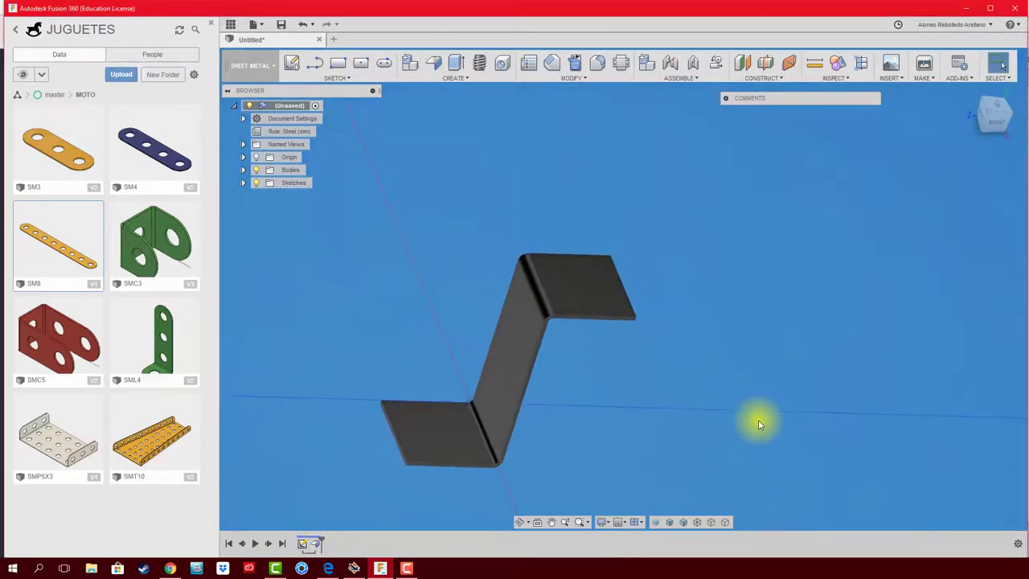
pyautogui.keyDown('shift'); pyautogui.moveTo(758, 420); pyautogui.dragTo(754, 393, button='middle'); pyautogui.keyUp('shift')
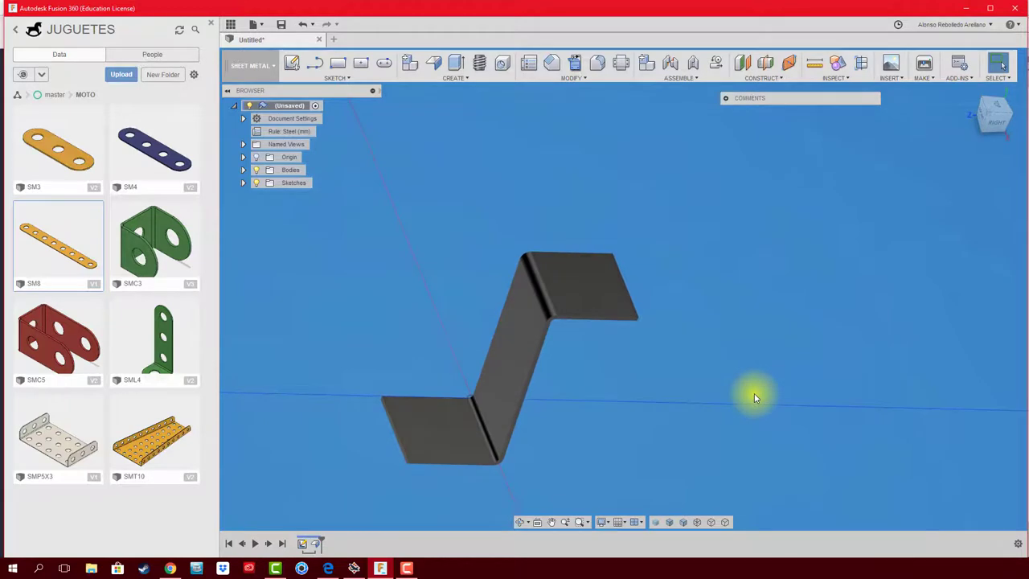
# - Apply the Powder Coat (Red) appearance from the Powder Coat Smooth library to the part
pyautogui.press('a')
pyautogui.scroll(-3, 831, 413)
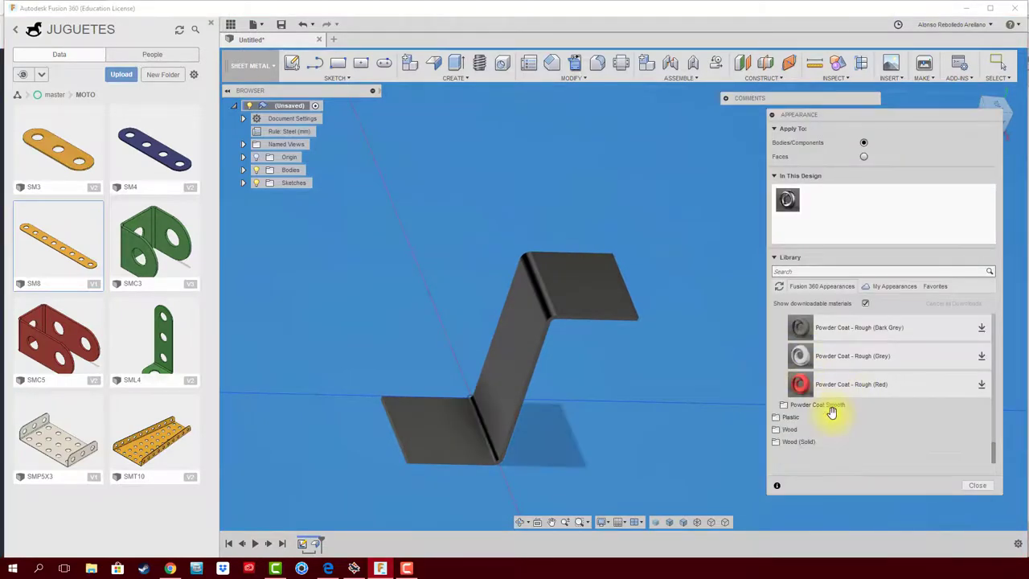
pyautogui.click(784, 408)
pyautogui.scroll(-2, 832, 416)
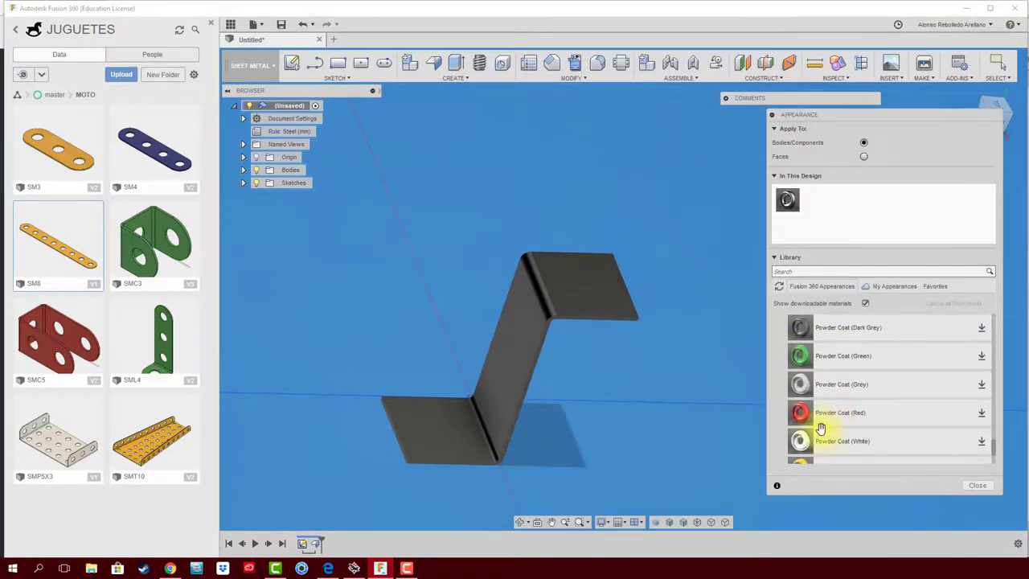
pyautogui.click(979, 413)
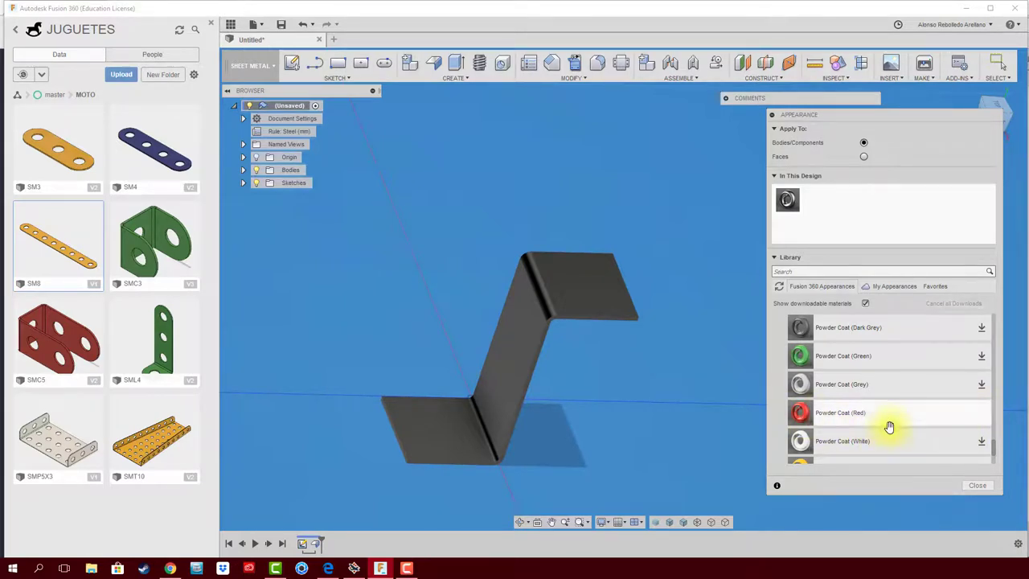
pyautogui.moveTo(858, 421); pyautogui.dragTo(628, 320)
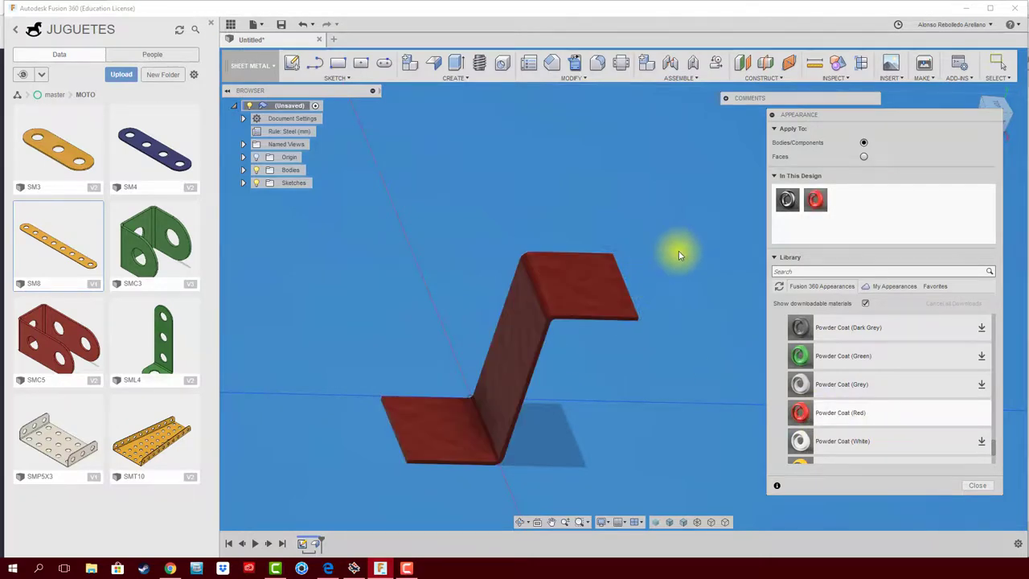
pyautogui.keyDown('shift'); pyautogui.moveTo(698, 262); pyautogui.dragTo(708, 267, button='middle'); pyautogui.keyUp('shift')
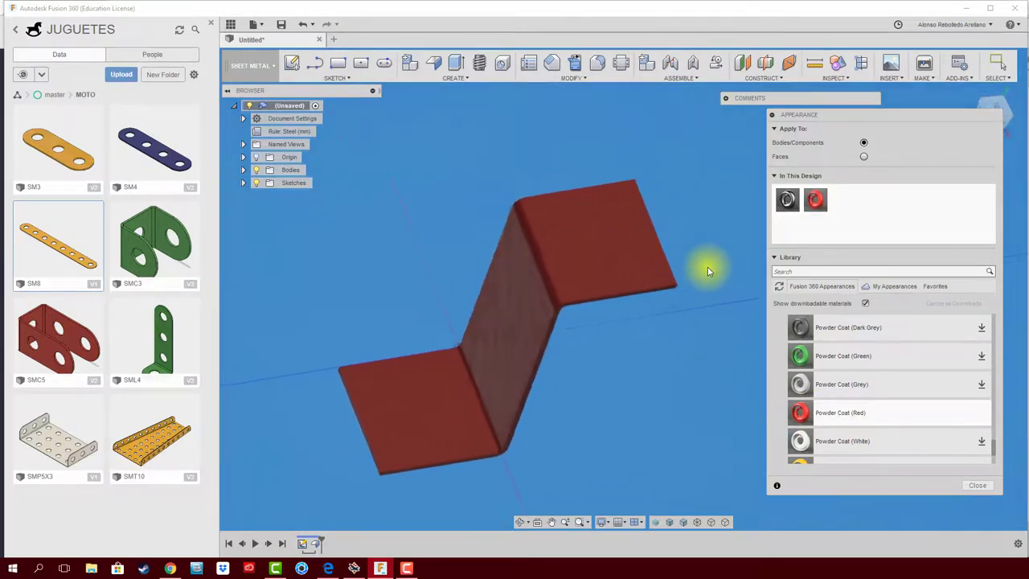
pyautogui.click(772, 117)
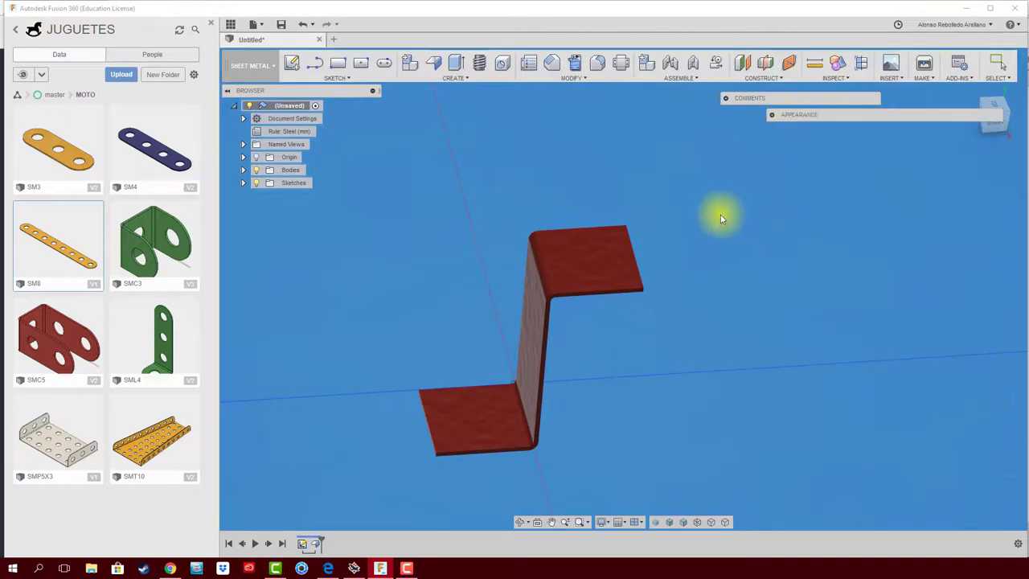
# - Unfold the sheet-metal part flat, keeping the picked face stationary
pyautogui.click(574, 68)
pyautogui.click(534, 318)
pyautogui.click(913, 183)
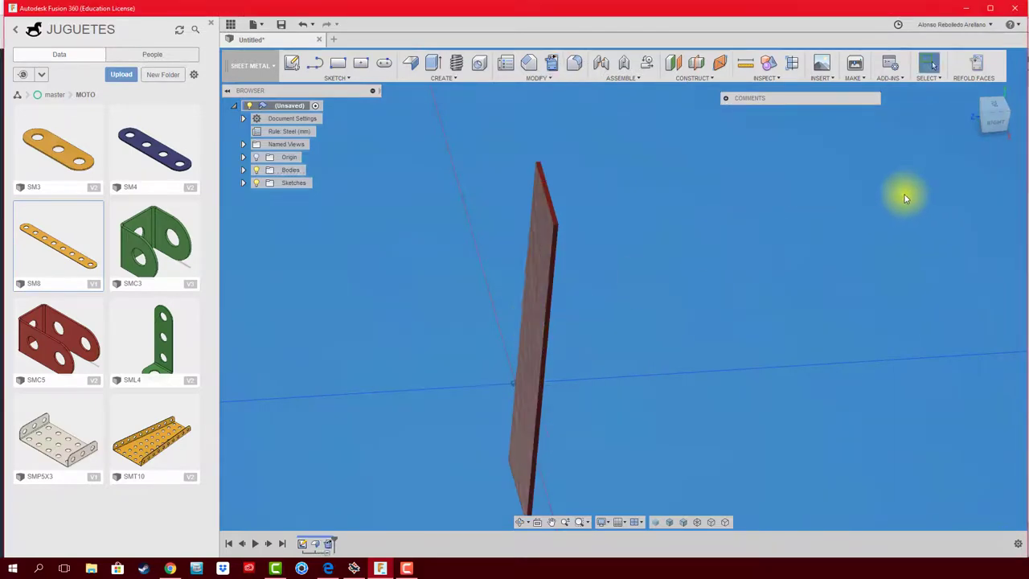
# - Start a new sketch on the flat plate's face
pyautogui.keyDown('shift'); pyautogui.moveTo(904, 199); pyautogui.dragTo(369, 166, button='middle'); pyautogui.keyUp('shift')
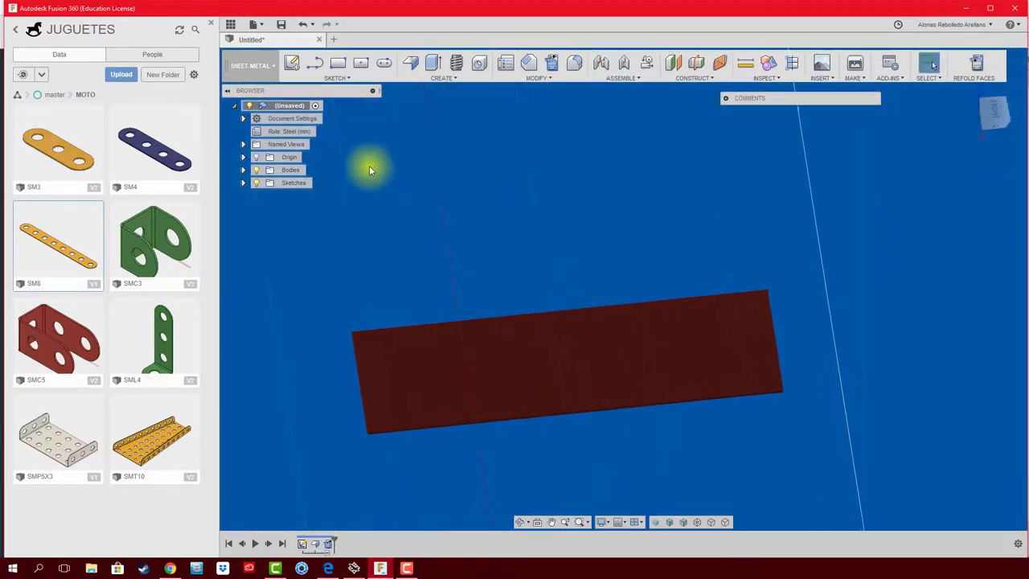
pyautogui.click(292, 63)
pyautogui.click(406, 385)
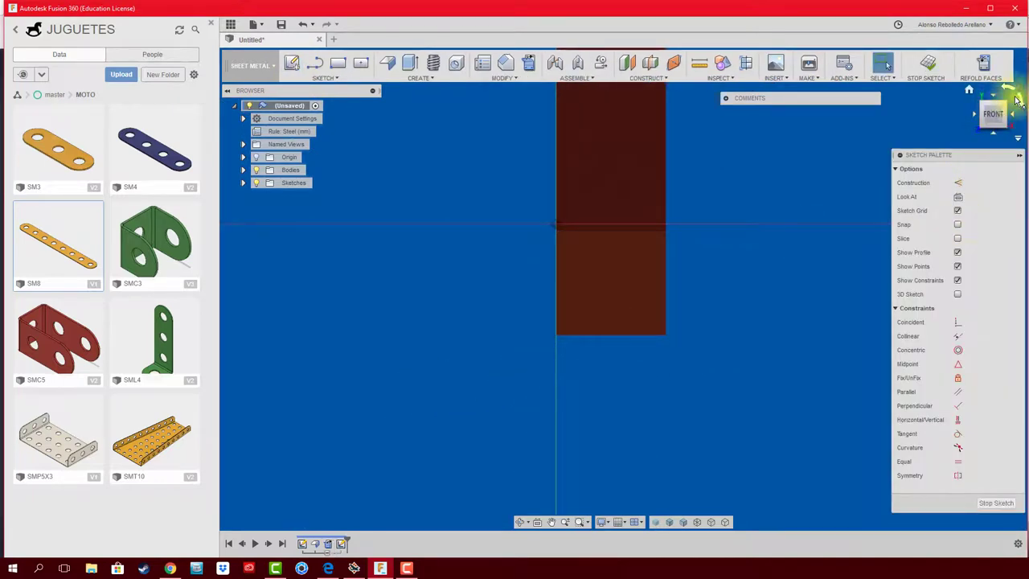
# - Draw a 4 mm hole circle near the left end of the flat plate
pyautogui.click(1015, 95)
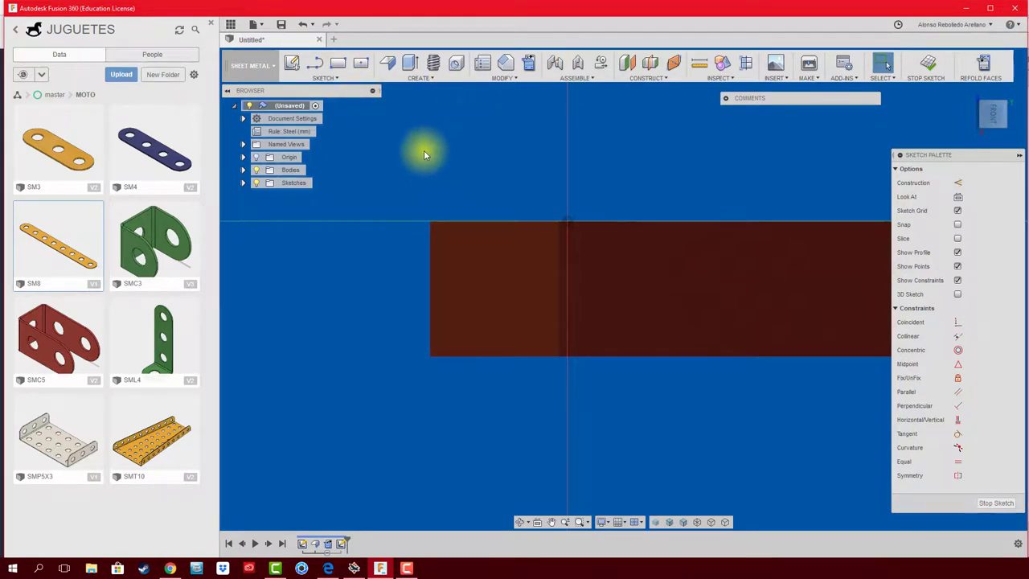
pyautogui.press('c')
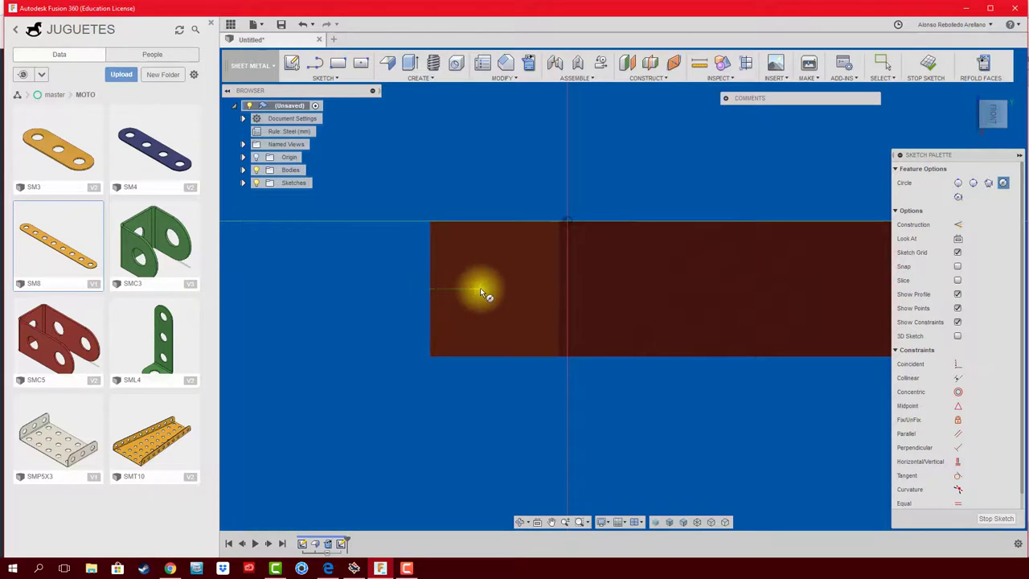
pyautogui.click(480, 292)
pyautogui.write('5')
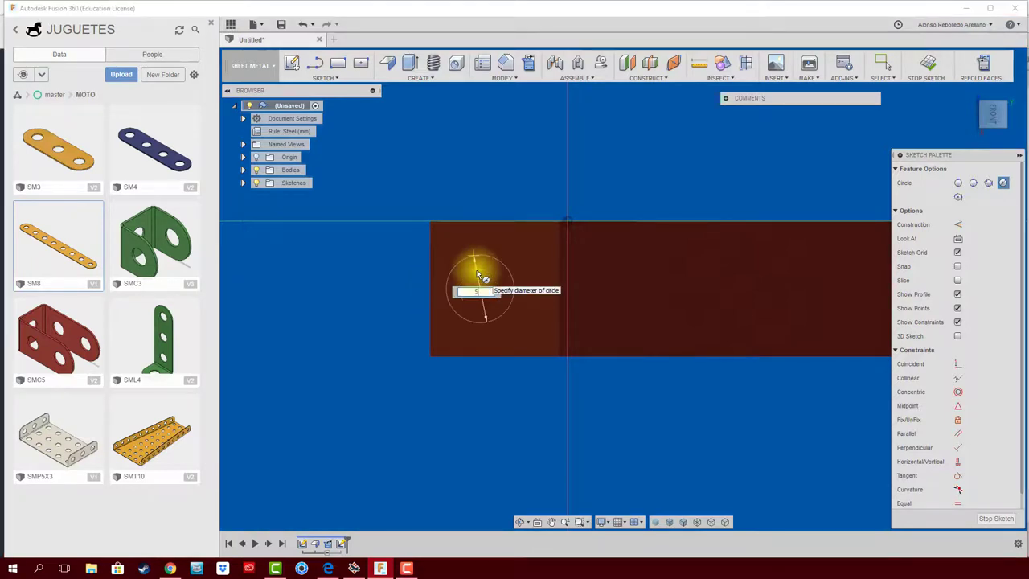
pyautogui.press('Return')
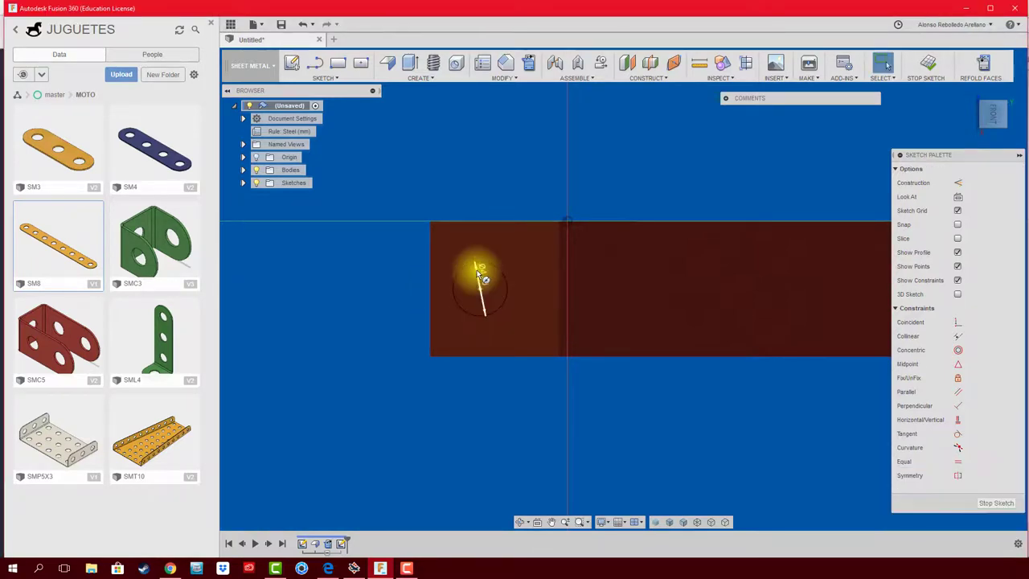
# - Dimension the circle 5 mm from the plate's left edge
pyautogui.click(432, 292)
pyautogui.click(458, 282)
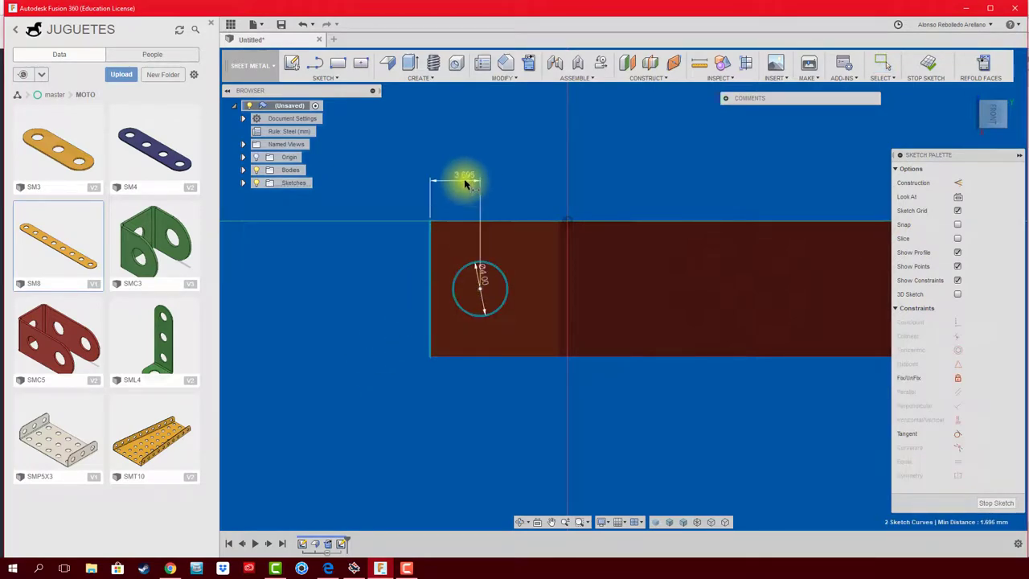
pyautogui.click(464, 182)
pyautogui.write('5')
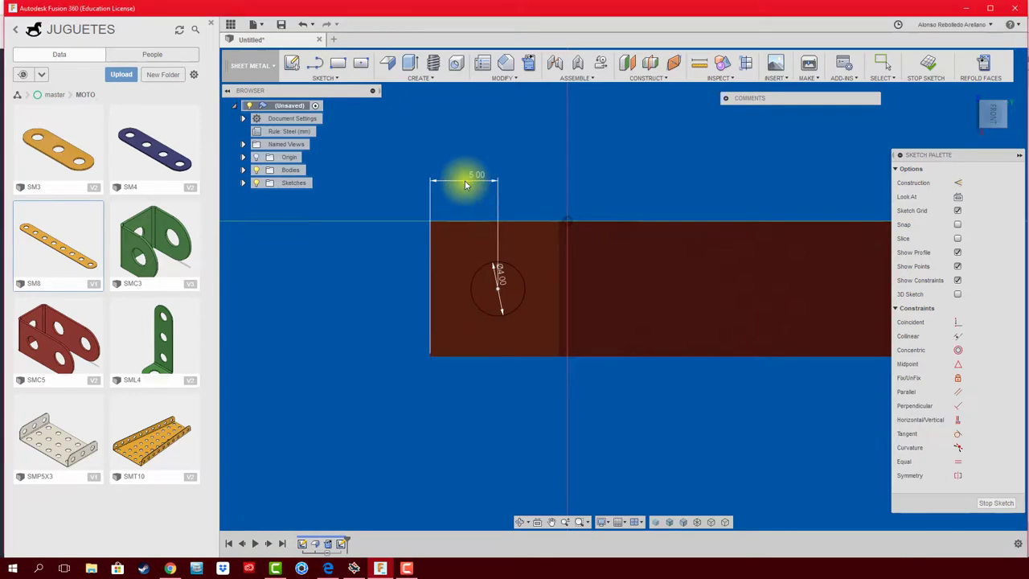
pyautogui.press('Return')
pyautogui.scroll(-1, 480, 164)
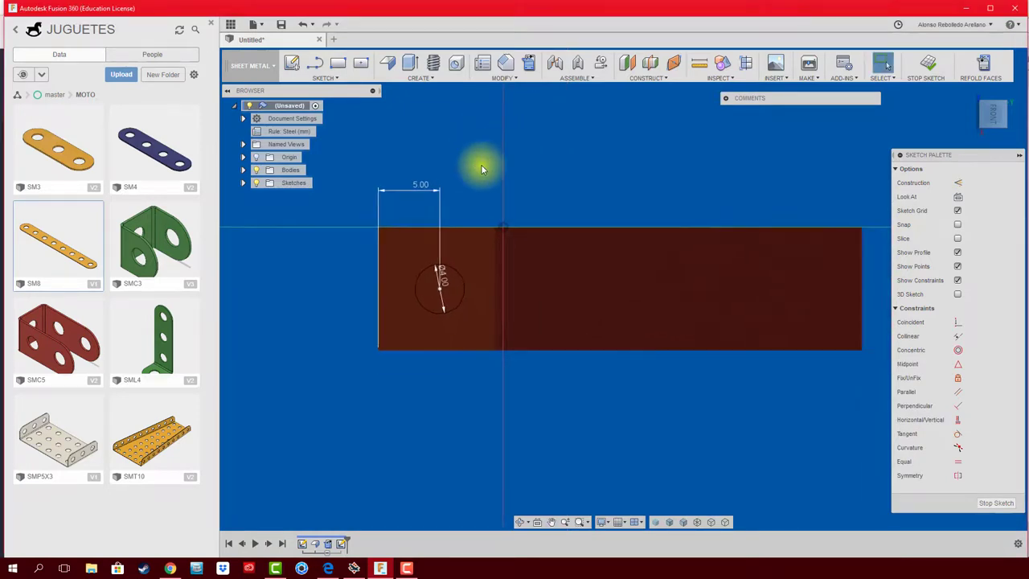
pyautogui.scroll(-1, 547, 179)
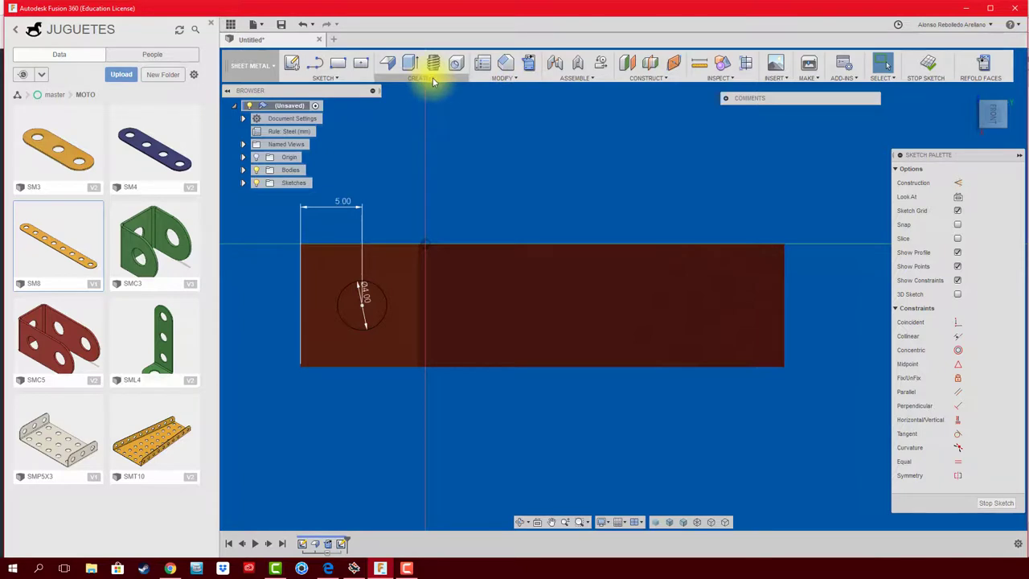
pyautogui.click(209, 28)
# - Pattern the hole circle into a row of four, 10 mm apart, along the plate
pyautogui.click(307, 62)
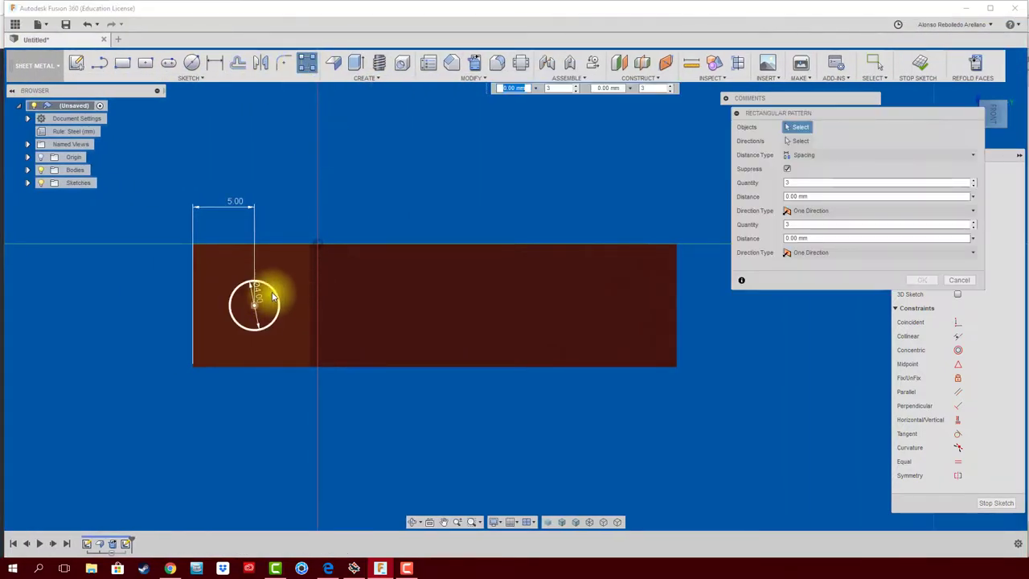
pyautogui.click(273, 299)
pyautogui.moveTo(264, 305)
pyautogui.mouseDown()
pyautogui.moveTo(501, 301)
pyautogui.moveTo(427, 304)
pyautogui.mouseUp()
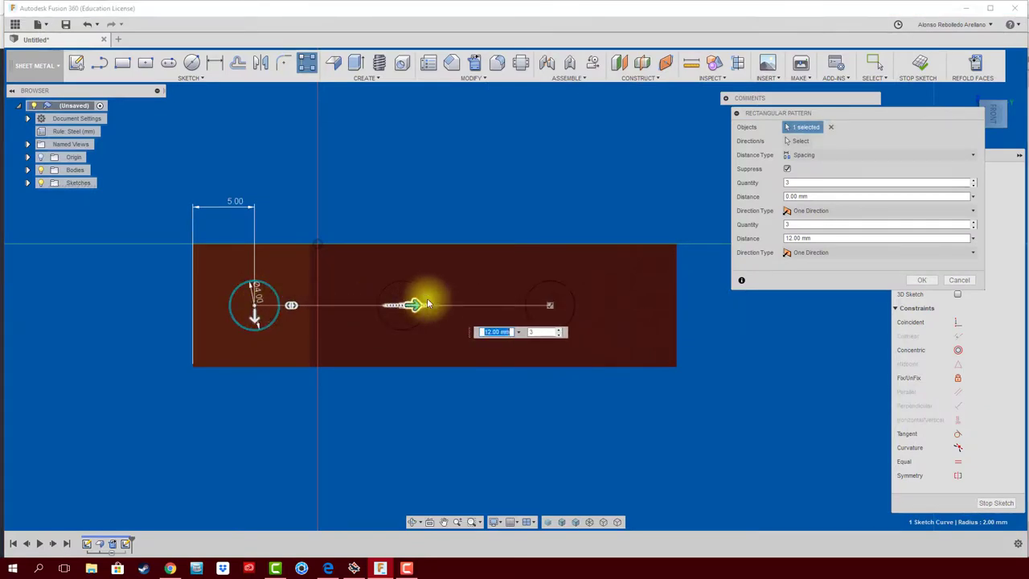
pyautogui.click(793, 224)
pyautogui.write('4')
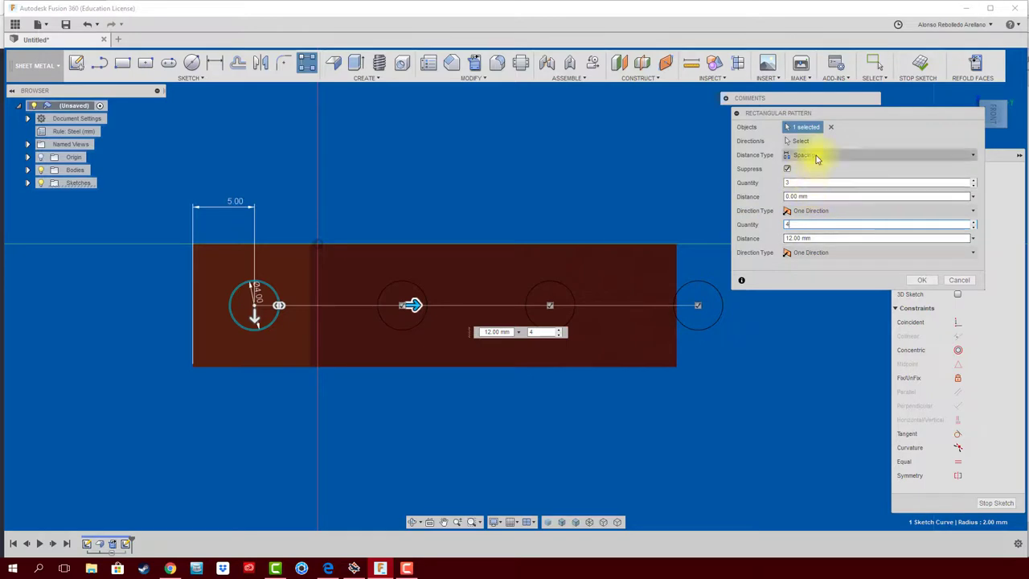
pyautogui.click(833, 238)
pyautogui.write('1')
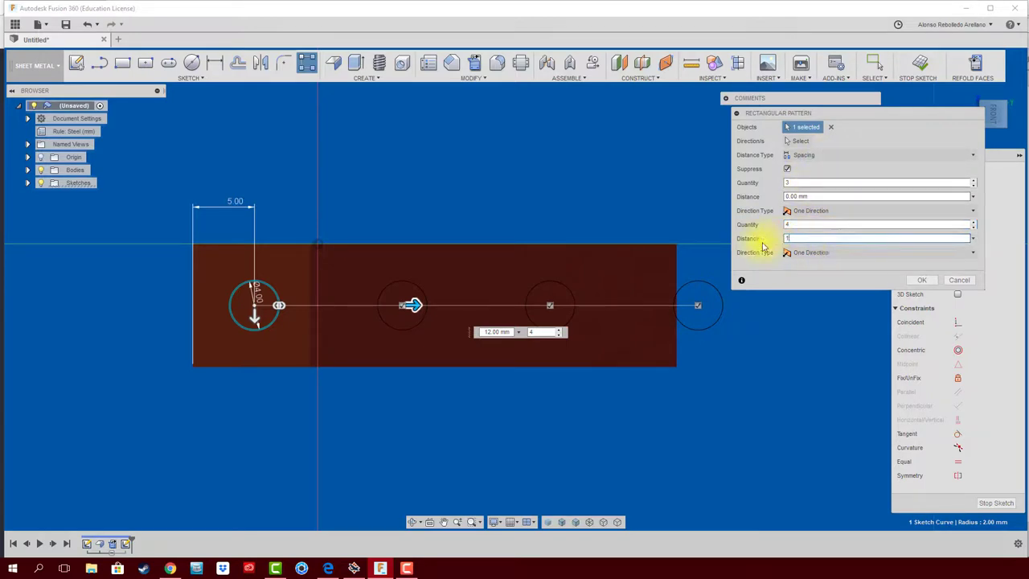
pyautogui.write('0')
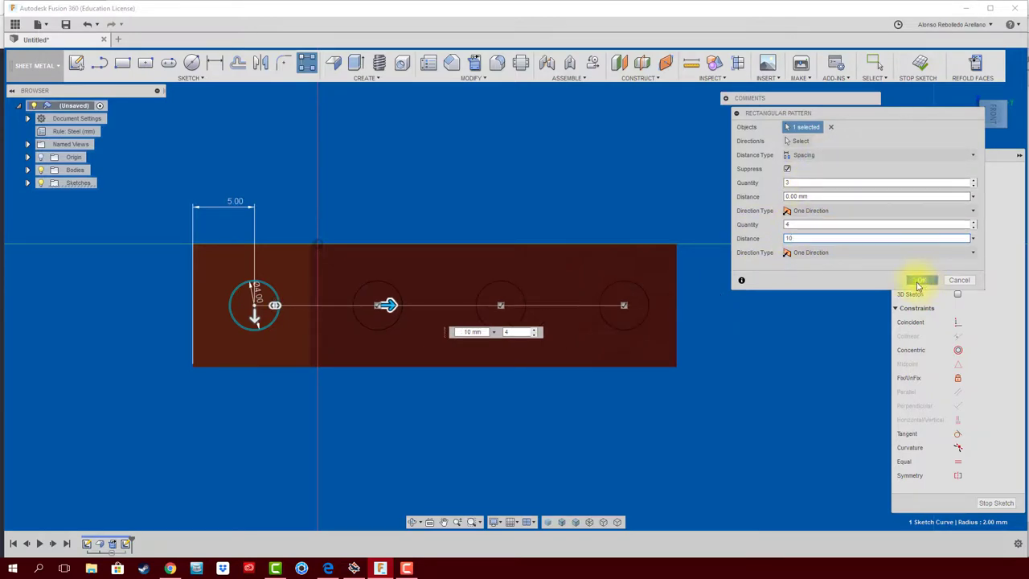
pyautogui.click(919, 280)
pyautogui.moveTo(708, 272)
pyautogui.keyDown('shift'); pyautogui.mouseDown(button='middle')
pyautogui.moveTo(604, 156)
pyautogui.moveTo(564, 173)
pyautogui.mouseUp(button='middle'); pyautogui.keyUp('shift')
# - Extrude-cut all four circle profiles through the plate's thickness
pyautogui.press('e')
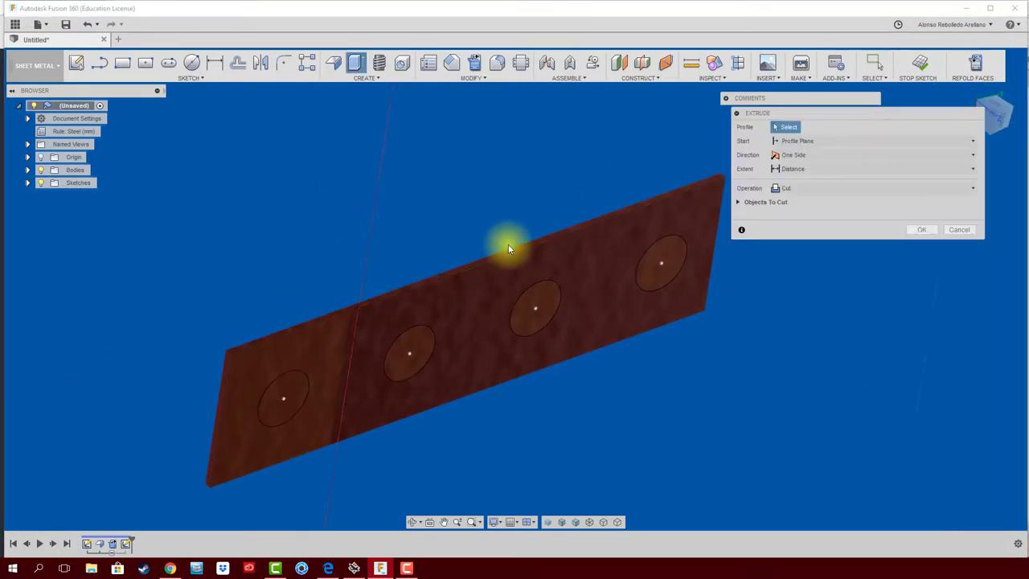
pyautogui.click(281, 396)
pyautogui.click(409, 351)
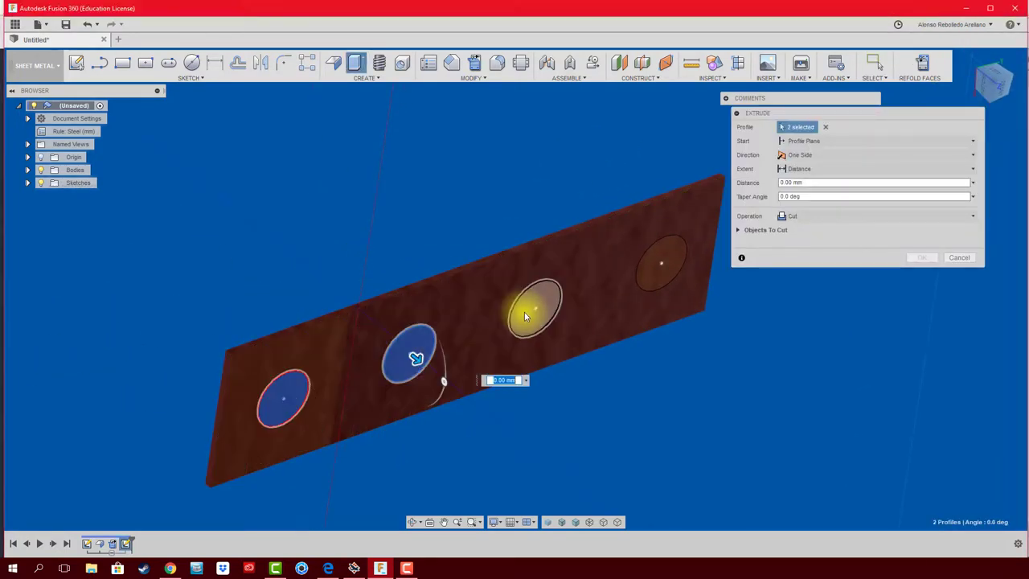
pyautogui.click(534, 307)
pyautogui.click(659, 265)
pyautogui.moveTo(666, 268)
pyautogui.mouseDown()
pyautogui.moveTo(508, 184)
pyautogui.moveTo(511, 142)
pyautogui.mouseUp()
pyautogui.click(922, 257)
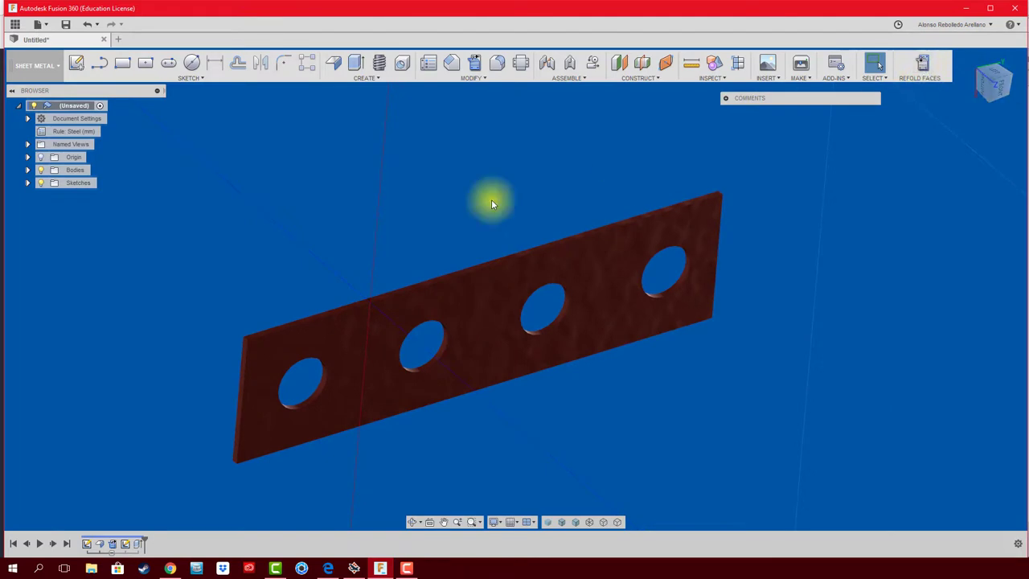
# - Fillet the strip's four end corner edges with a 5 mm radius
pyautogui.click(497, 62)
pyautogui.scroll(2, 245, 361)
pyautogui.scroll(2, 238, 317)
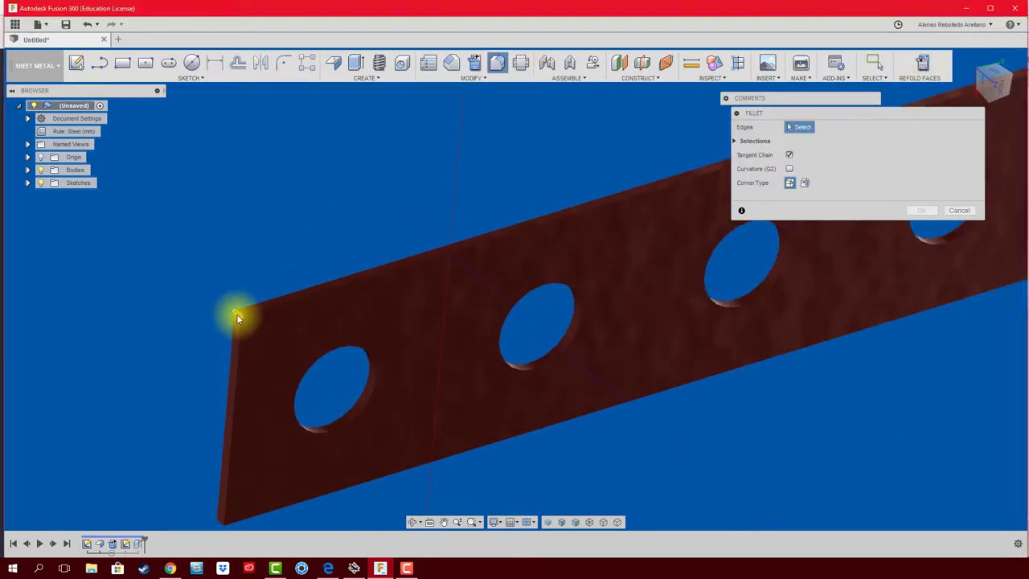
pyautogui.click(237, 318)
pyautogui.moveTo(348, 463); pyautogui.dragTo(269, 448, button='middle')
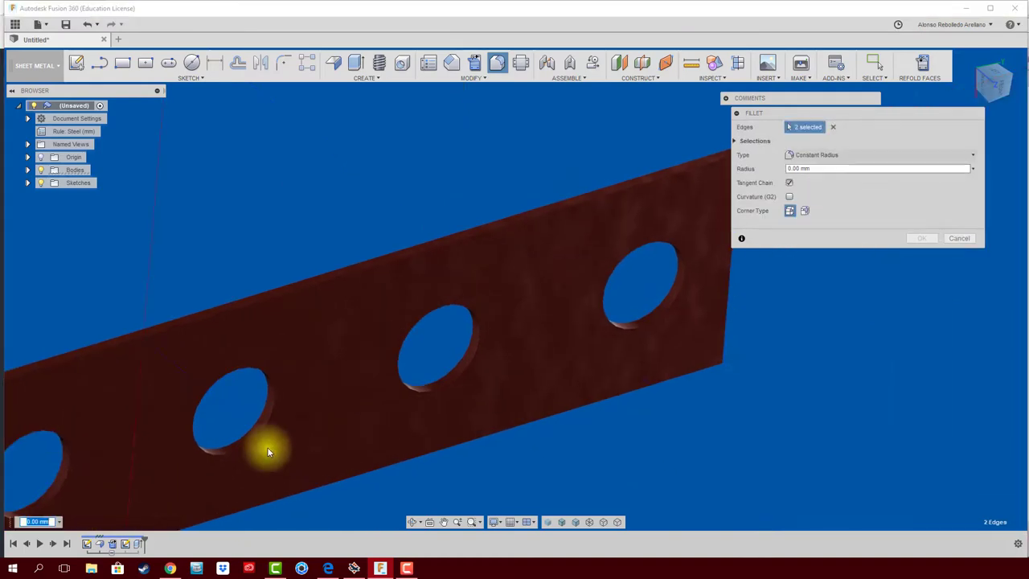
pyautogui.click(546, 252)
pyautogui.click(549, 292)
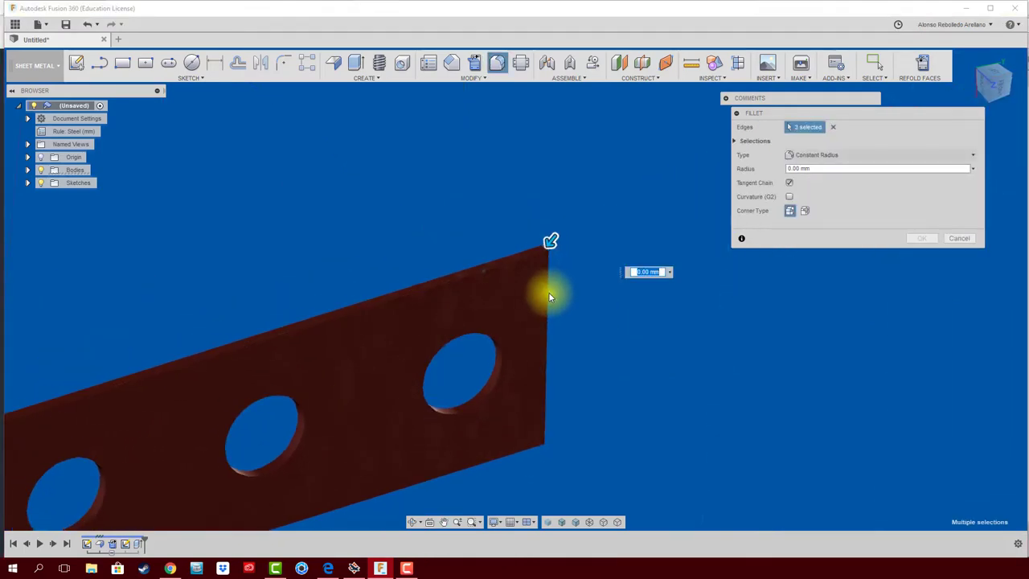
pyautogui.moveTo(549, 291)
pyautogui.keyDown('shift'); pyautogui.mouseDown(button='middle')
pyautogui.moveTo(561, 317)
pyautogui.moveTo(545, 331)
pyautogui.mouseUp(button='middle'); pyautogui.keyUp('shift')
pyautogui.click(576, 311)
pyautogui.moveTo(545, 331)
pyautogui.mouseDown()
pyautogui.moveTo(489, 298)
pyautogui.moveTo(536, 324)
pyautogui.moveTo(528, 320)
pyautogui.mouseUp()
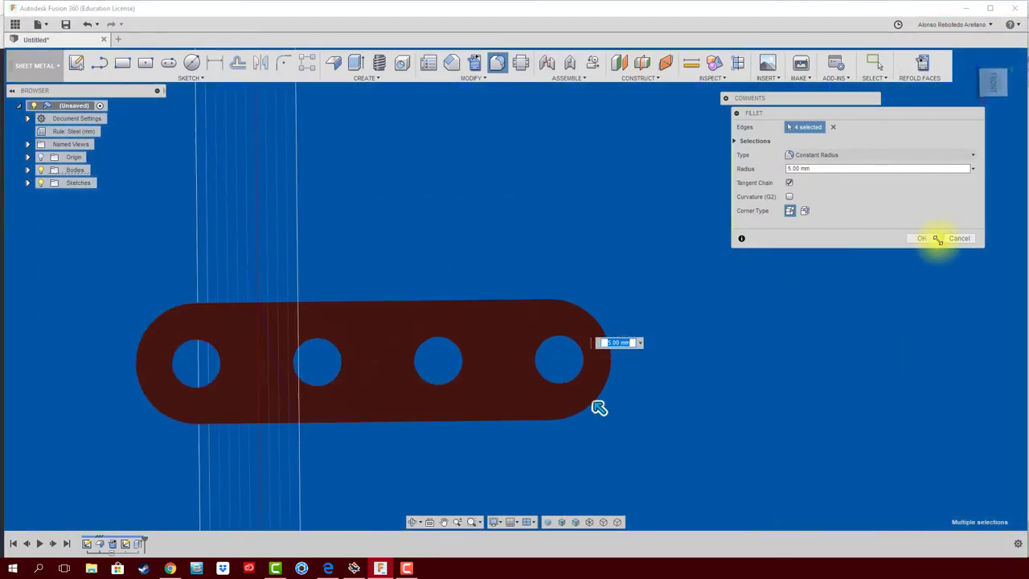
pyautogui.click(922, 238)
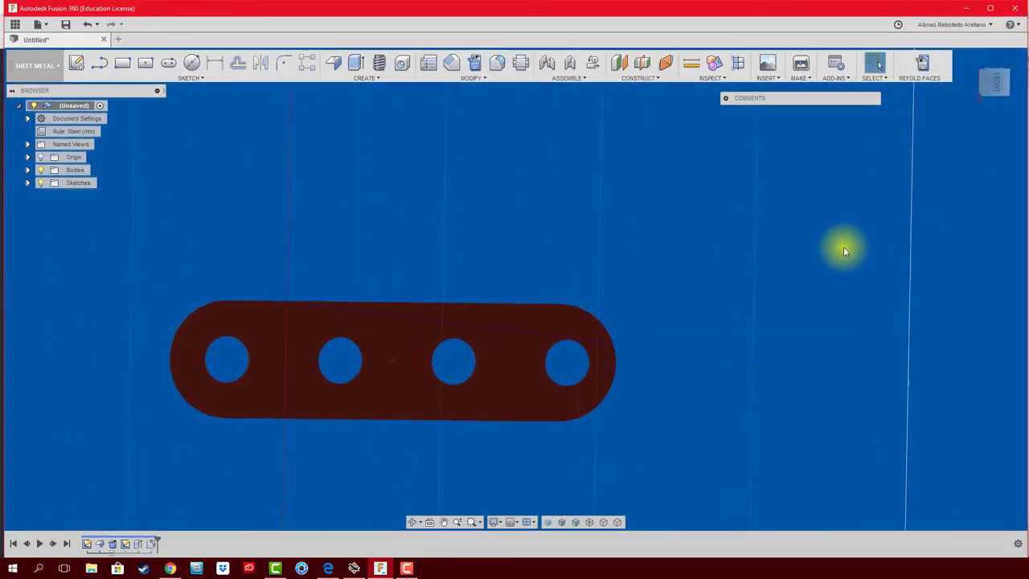
# - Refold the red strip into its Z bracket and bring up Save with location JUGUETES > master > MOTO
pyautogui.click(924, 67)
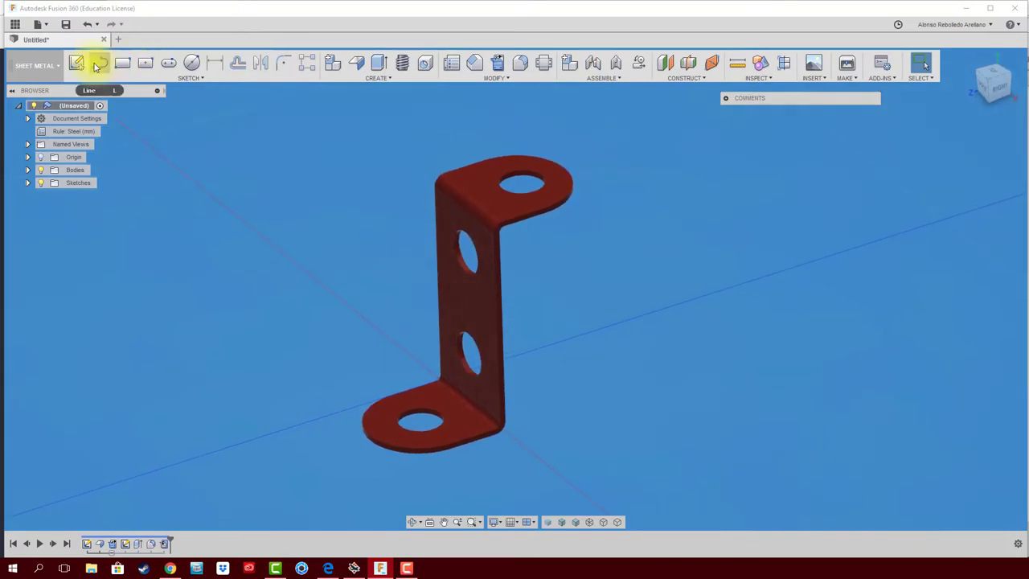
pyautogui.click(66, 24)
pyautogui.write('SMS4')
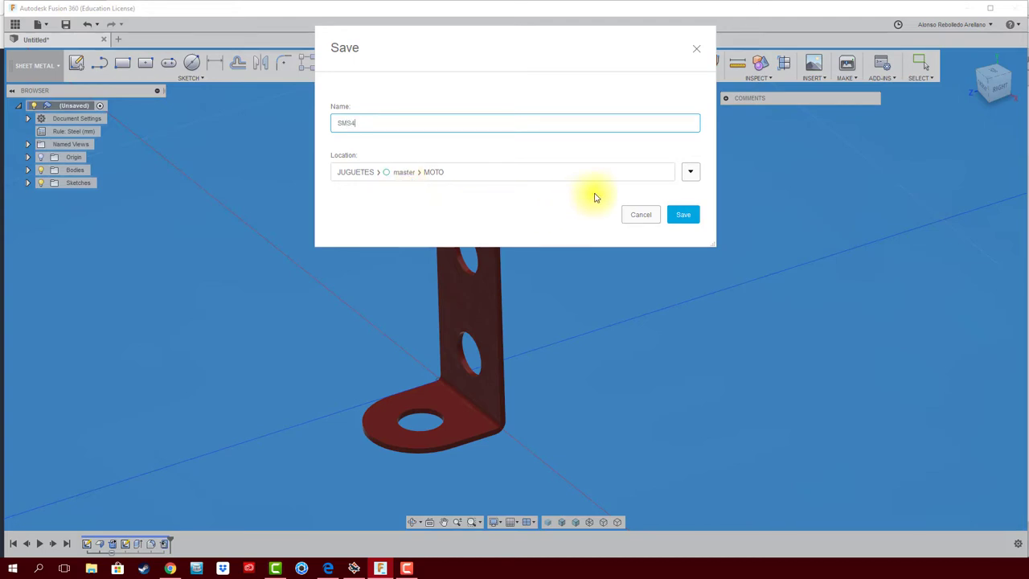
# - Save the bracket as SMS4 in MOTO and show the project's files with its thumbnail
pyautogui.click(682, 215)
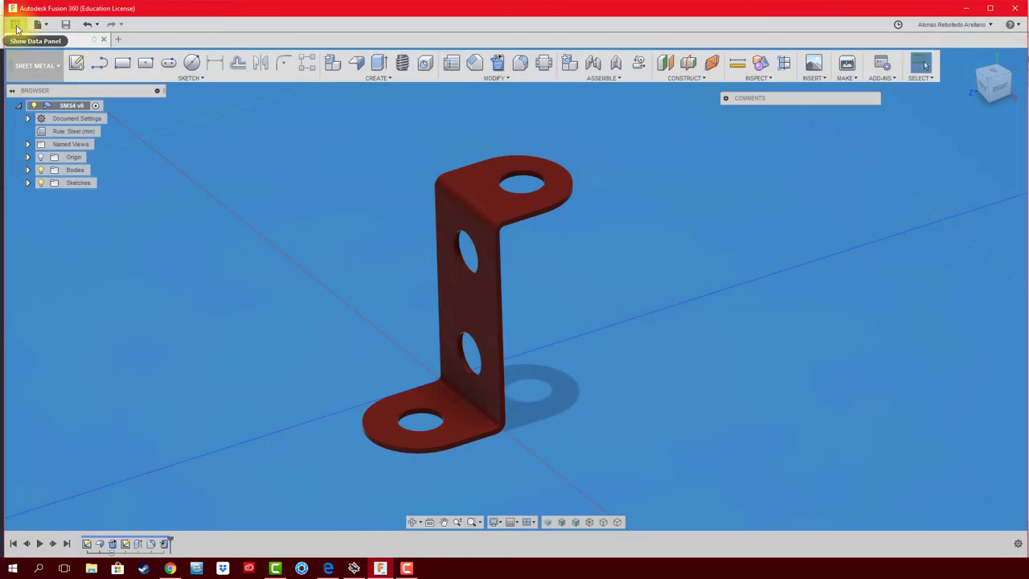
pyautogui.click(15, 24)
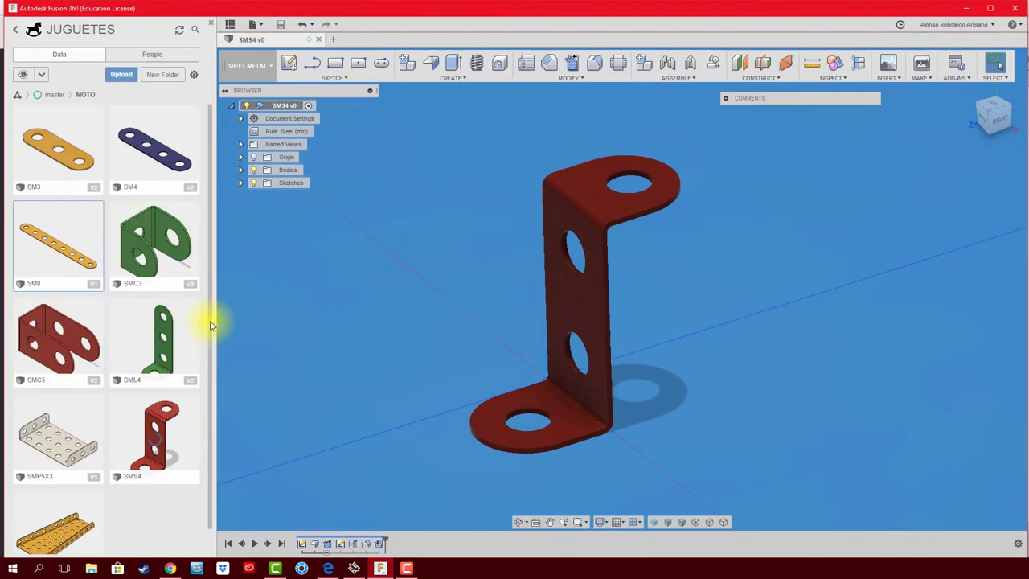